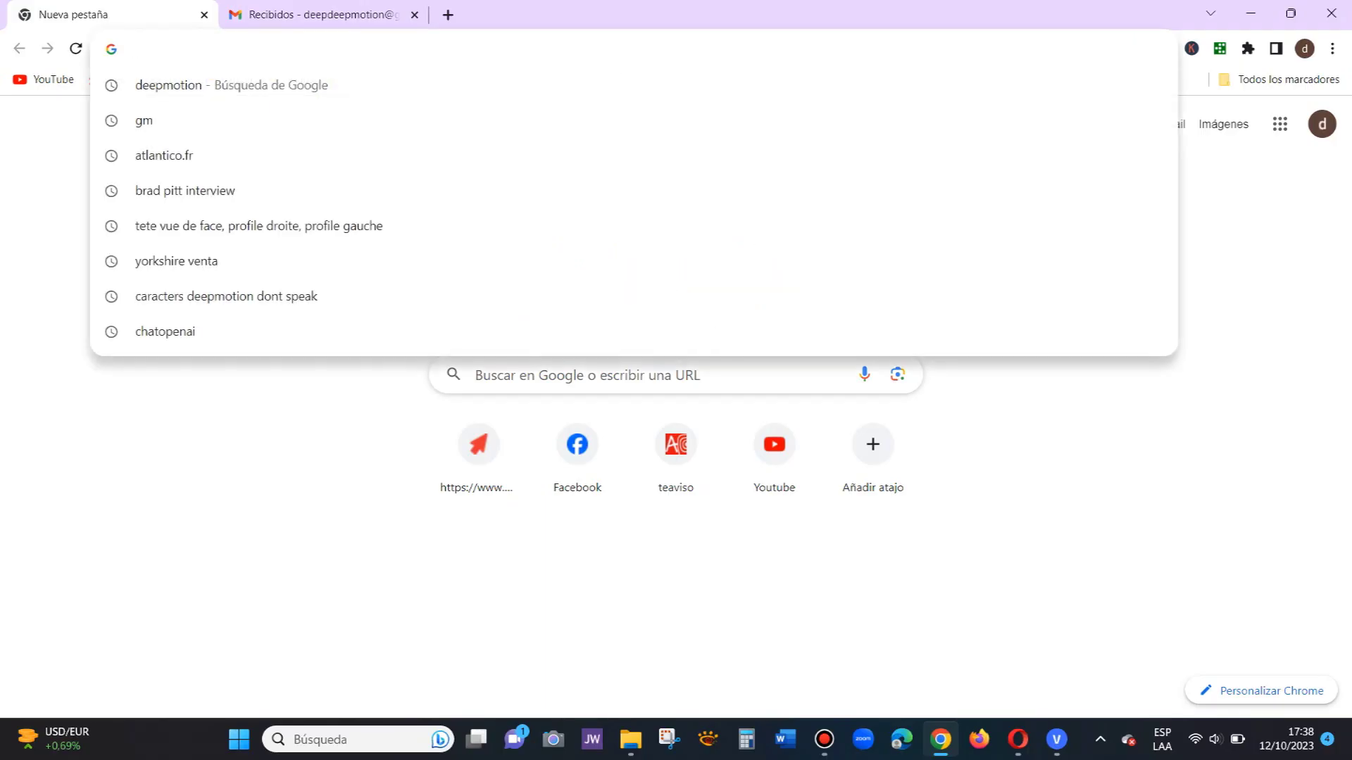
Step: Search Google for 'deepmotion' from Chrome's address bar
text(dee)
key(Return)
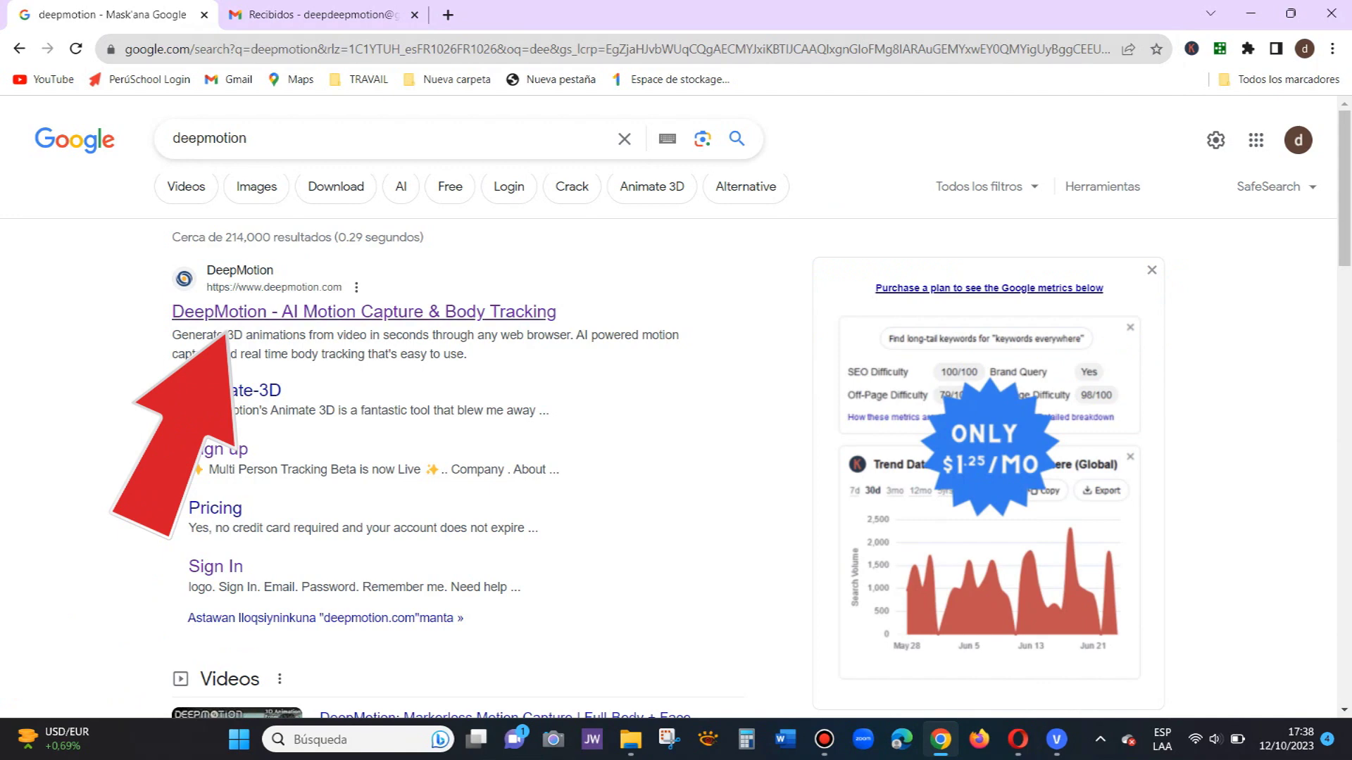
Step: Open the DeepMotion – AI Motion Capture & Body Tracking site and browse its homepage features
click(363, 311)
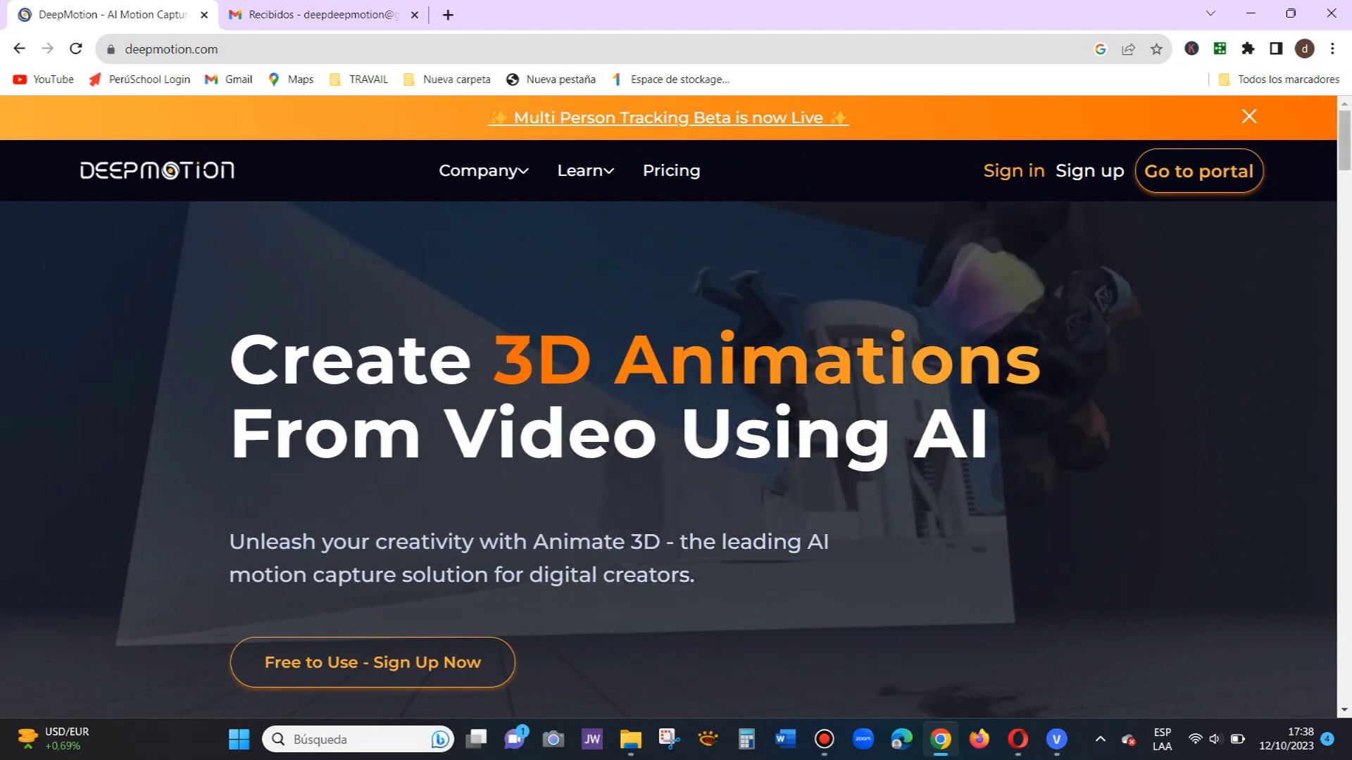
scroll(669, 457, down, 1)
scroll(669, 458, down, 2)
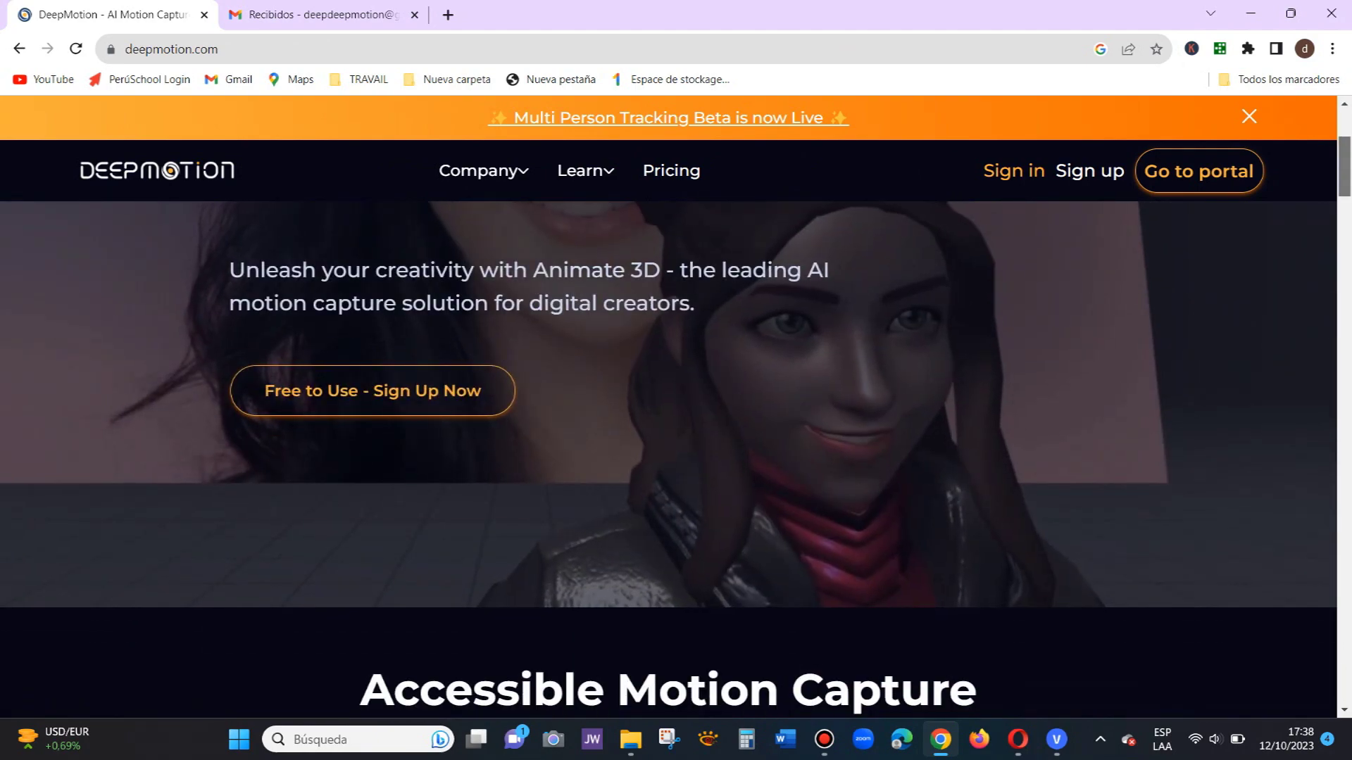
scroll(669, 457, down, 5)
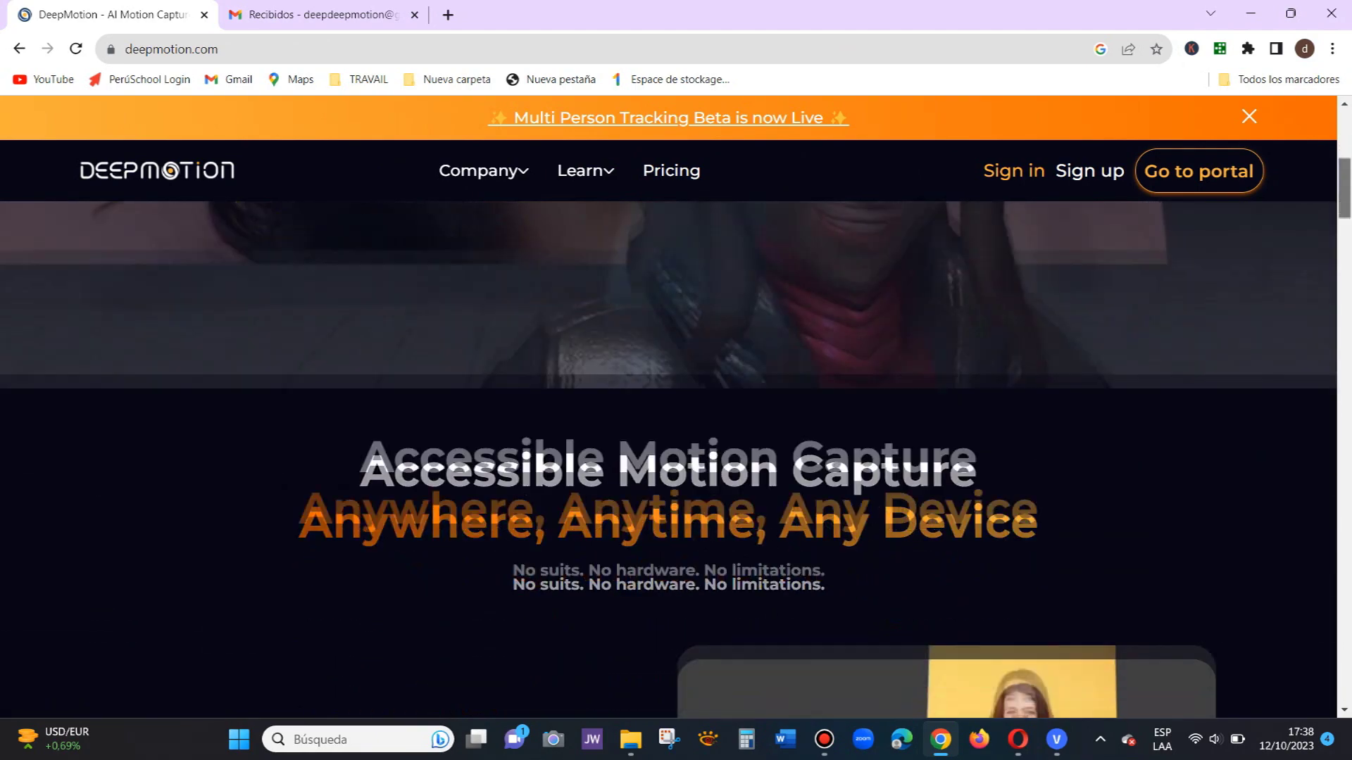
scroll(669, 458, down, 1)
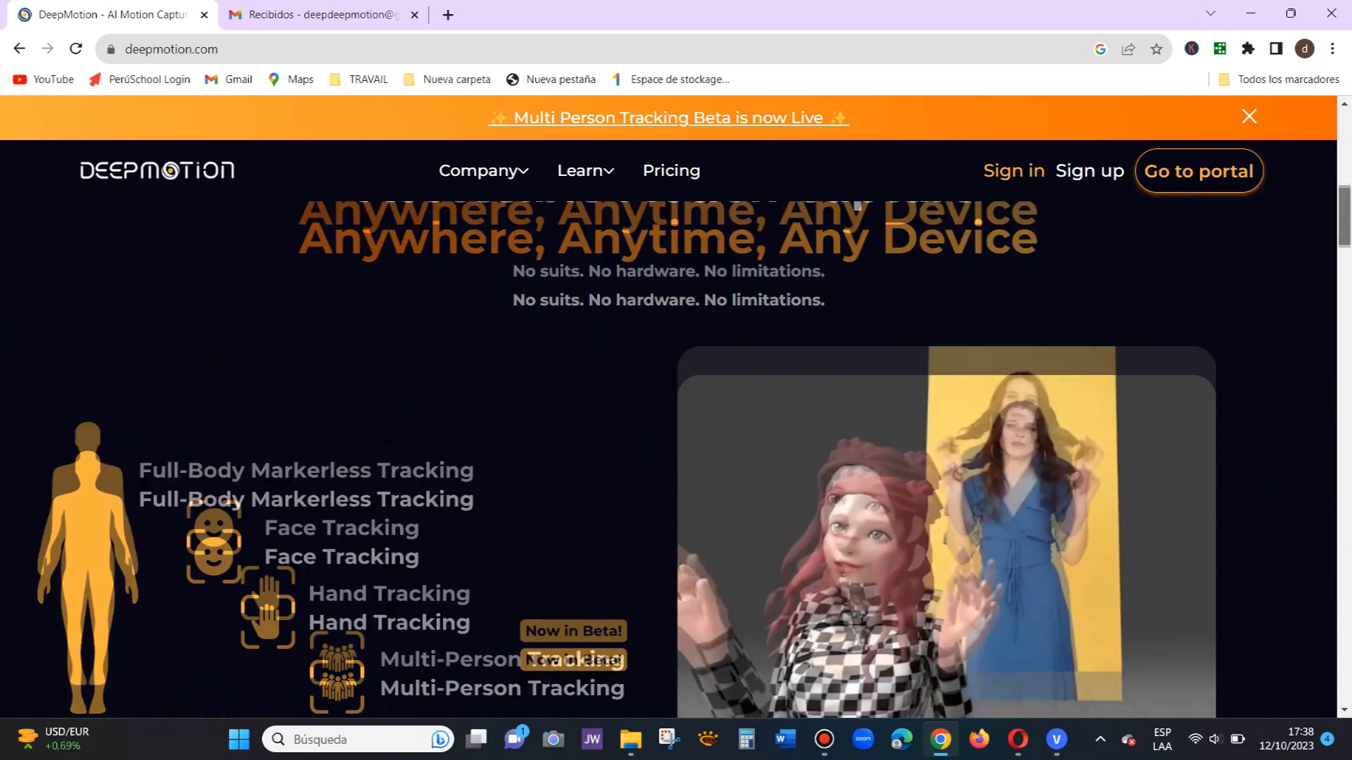
scroll(669, 457, down, 1)
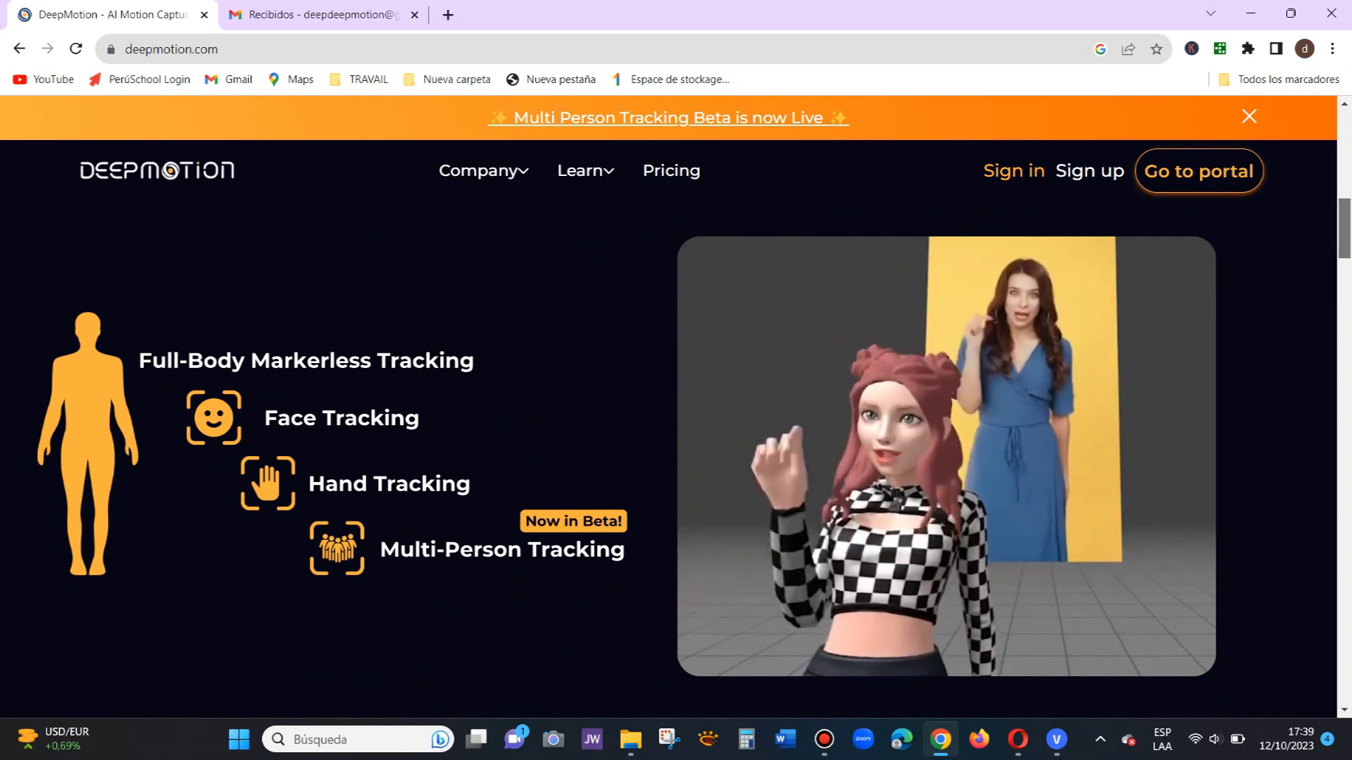
scroll(669, 457, down, 1)
scroll(669, 458, down, 7)
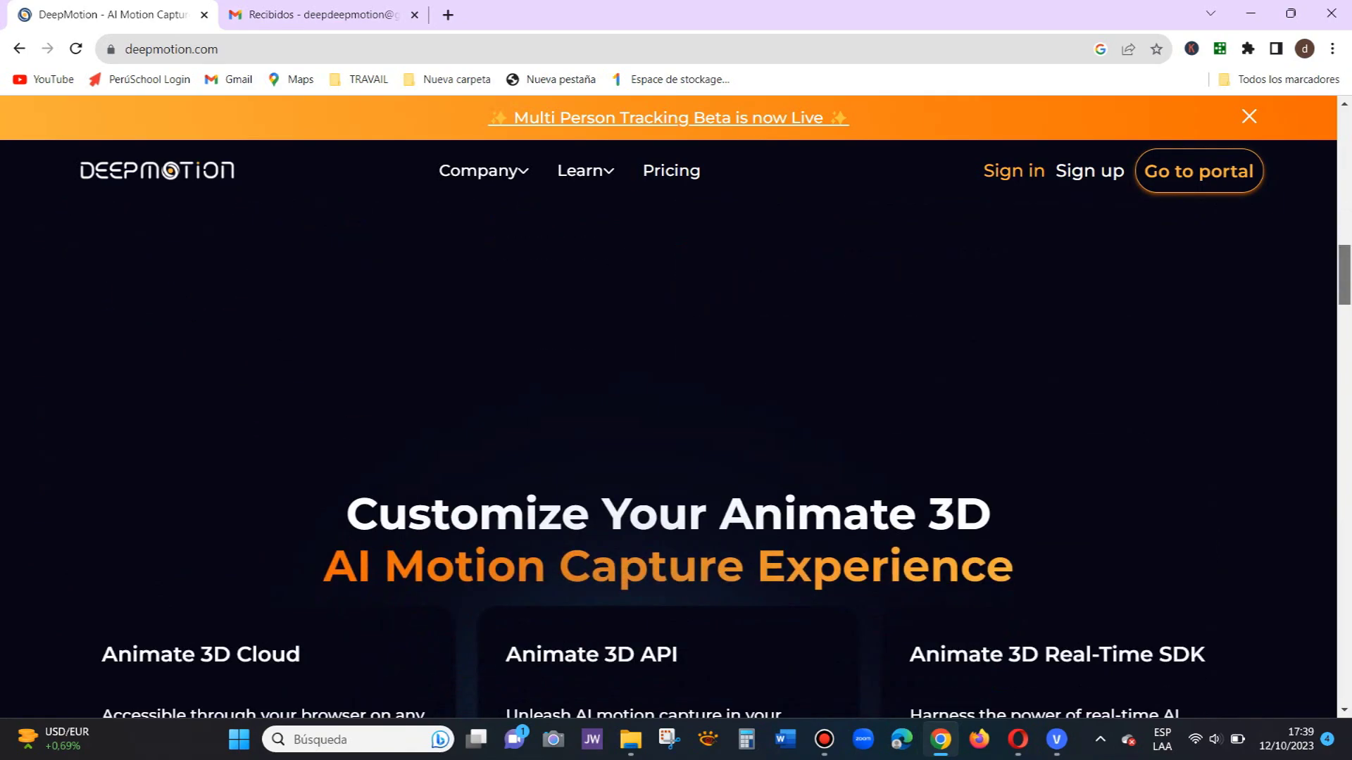
scroll(669, 457, down, 1)
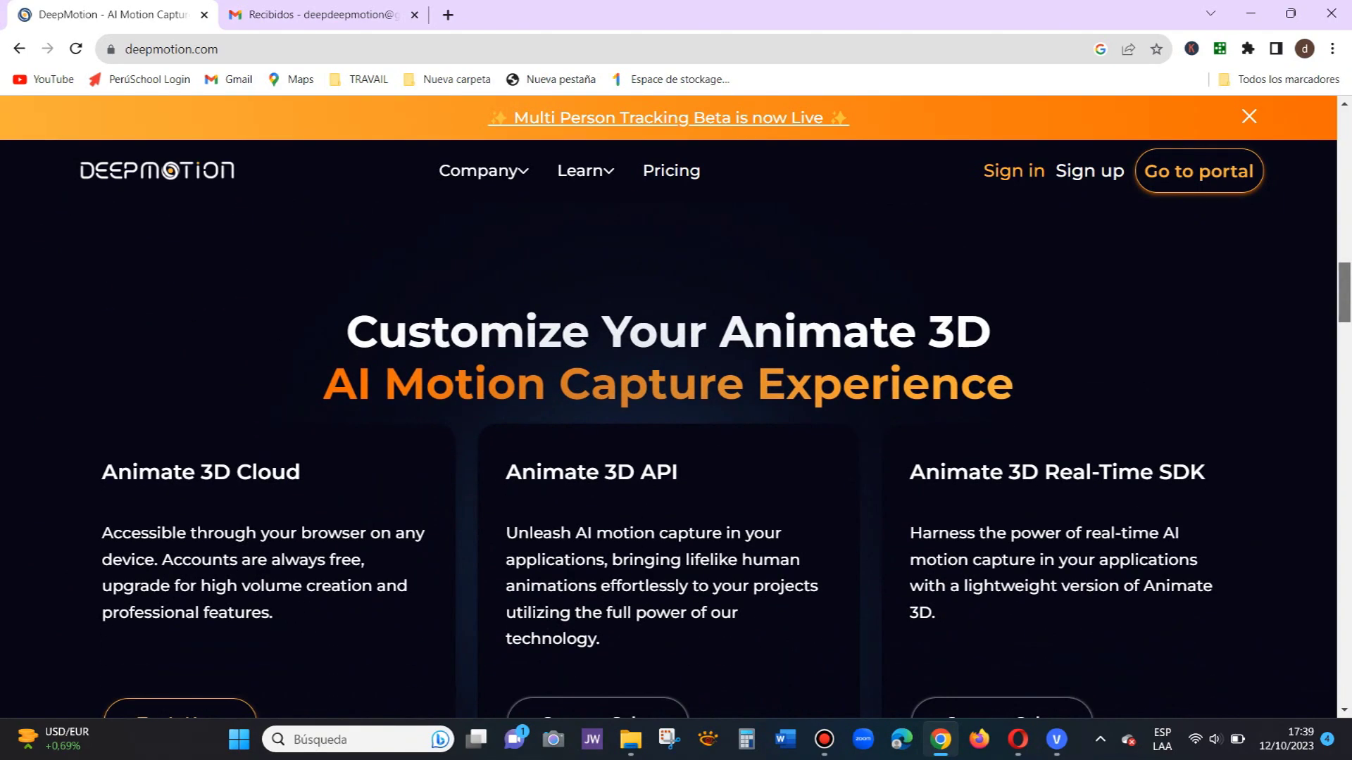
scroll(669, 458, down, 2)
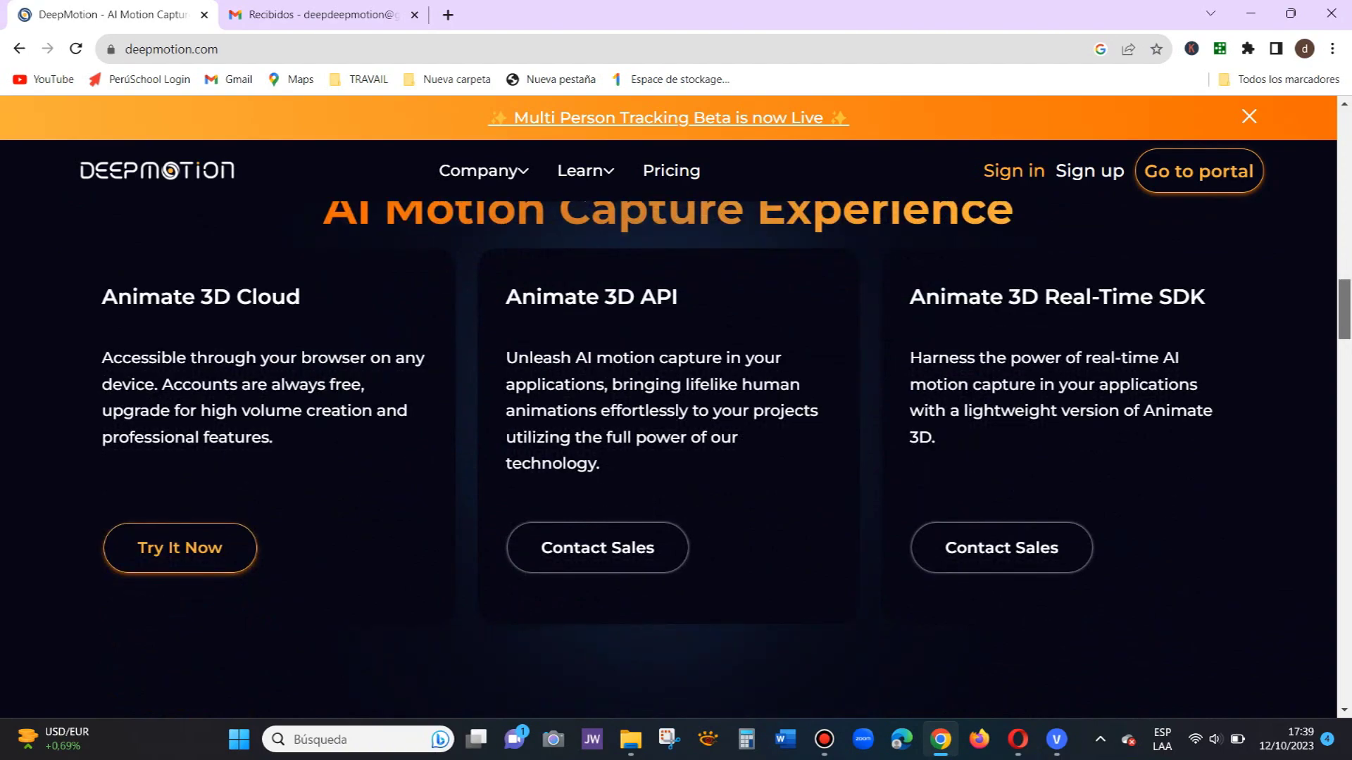
scroll(668, 458, down, 5)
scroll(668, 457, up, 15)
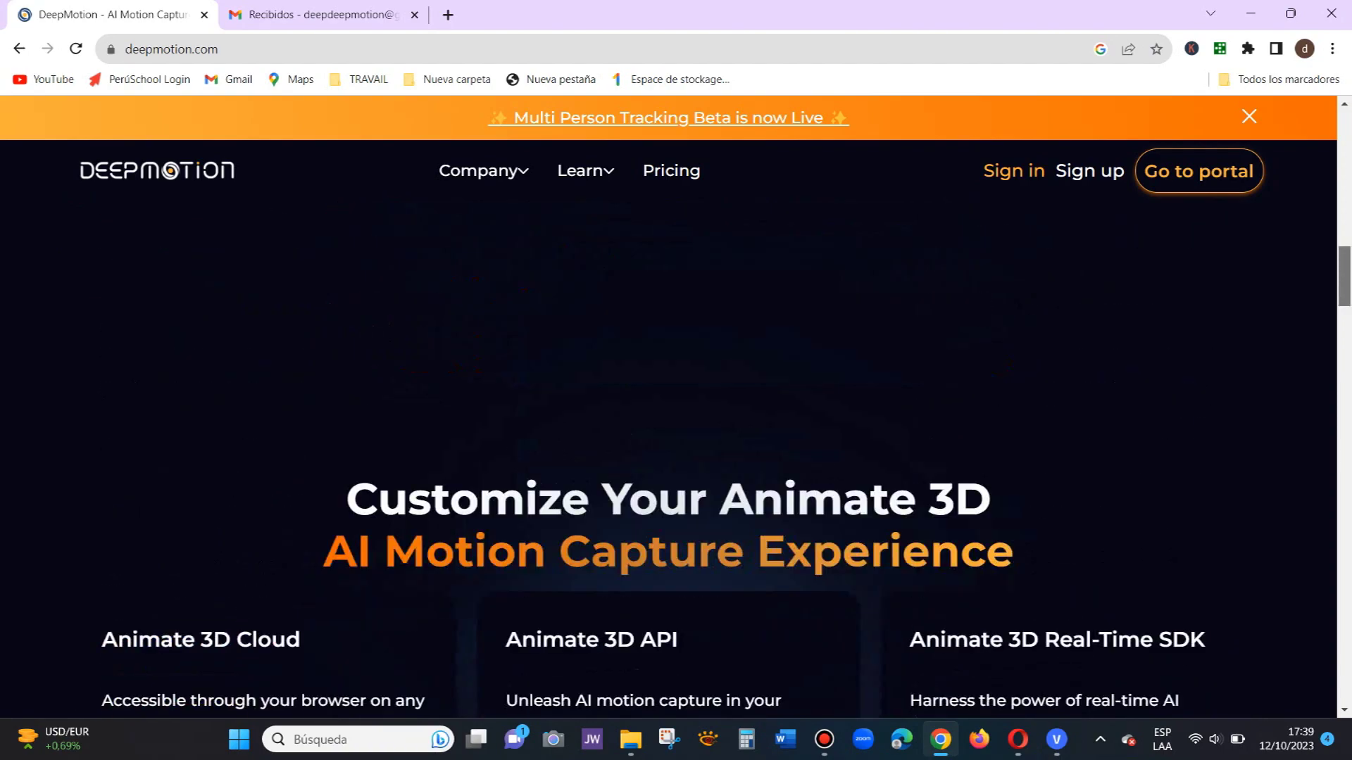
scroll(668, 457, up, 8)
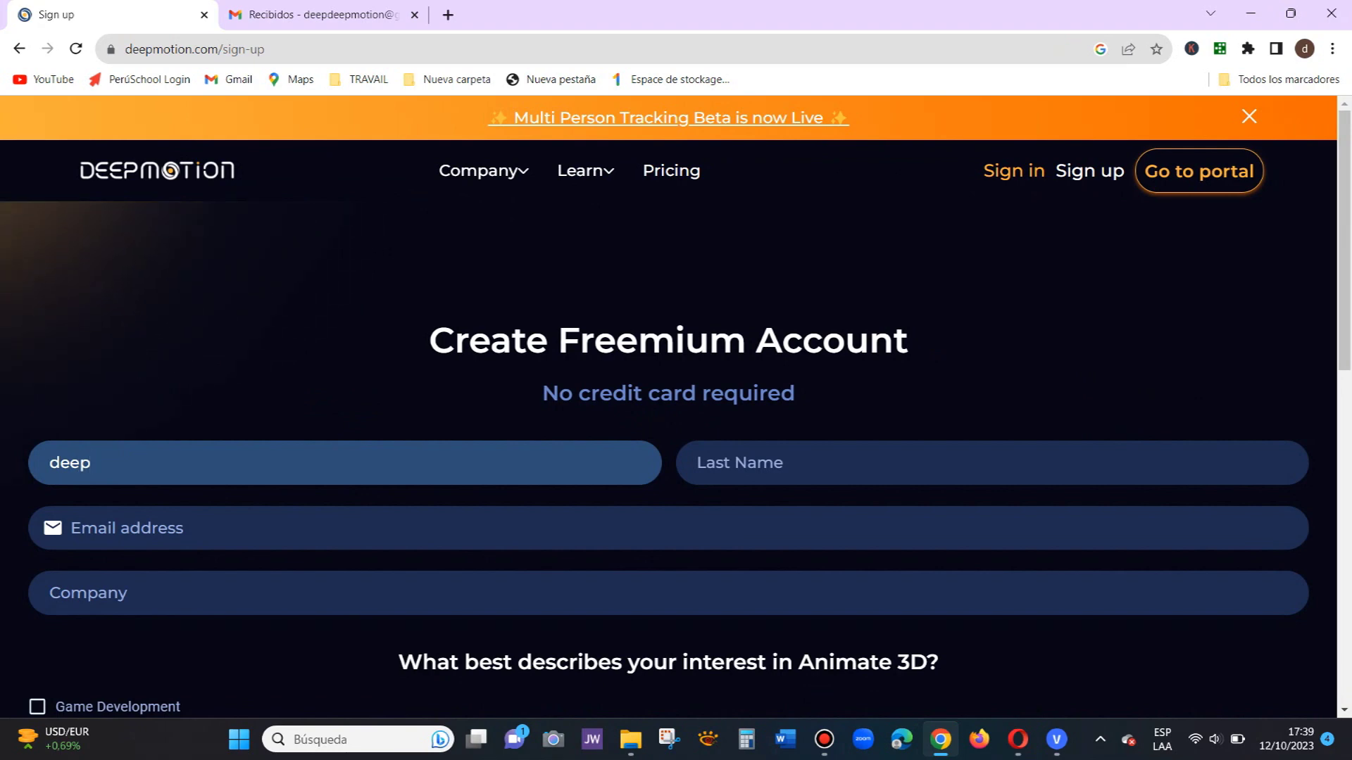
Step: Fill in the last name and e-mail address fields of the sign-up form
key(Tab)
text(d)
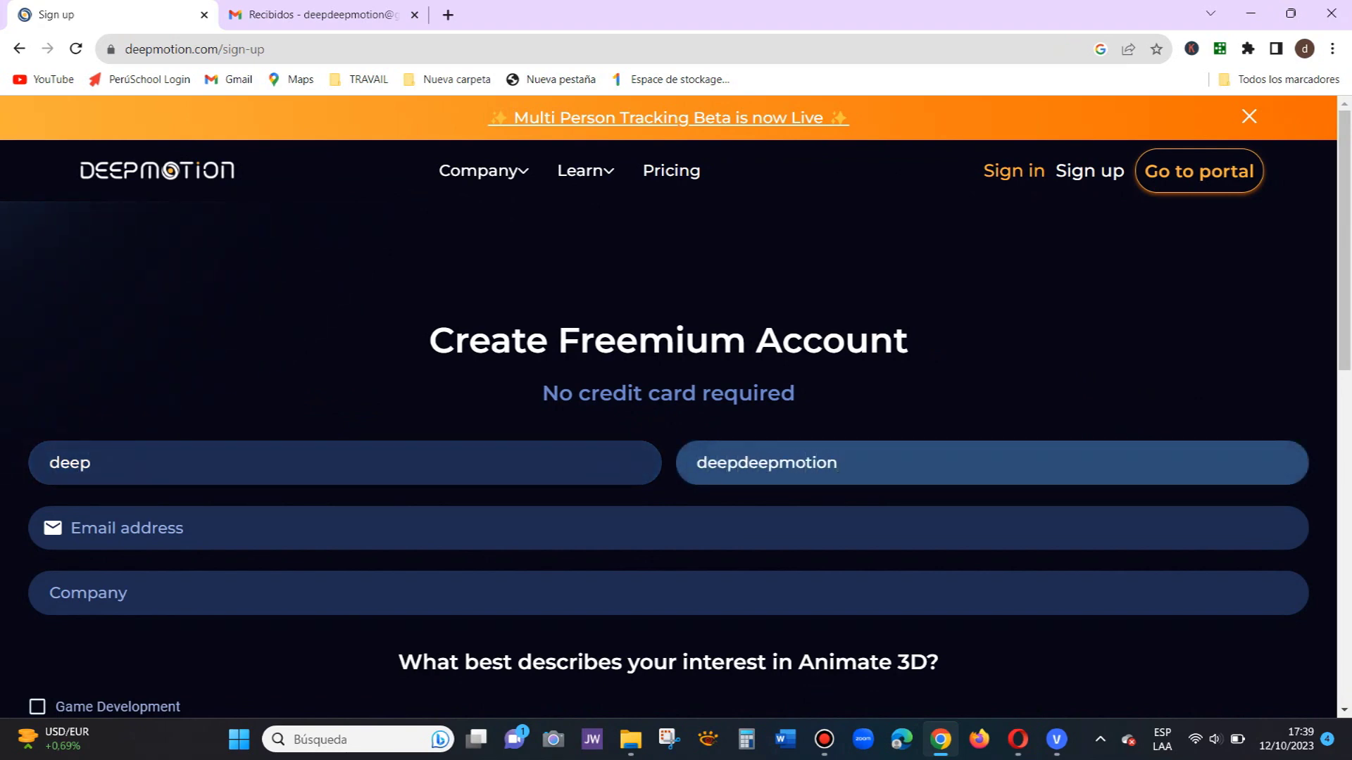
key(Tab)
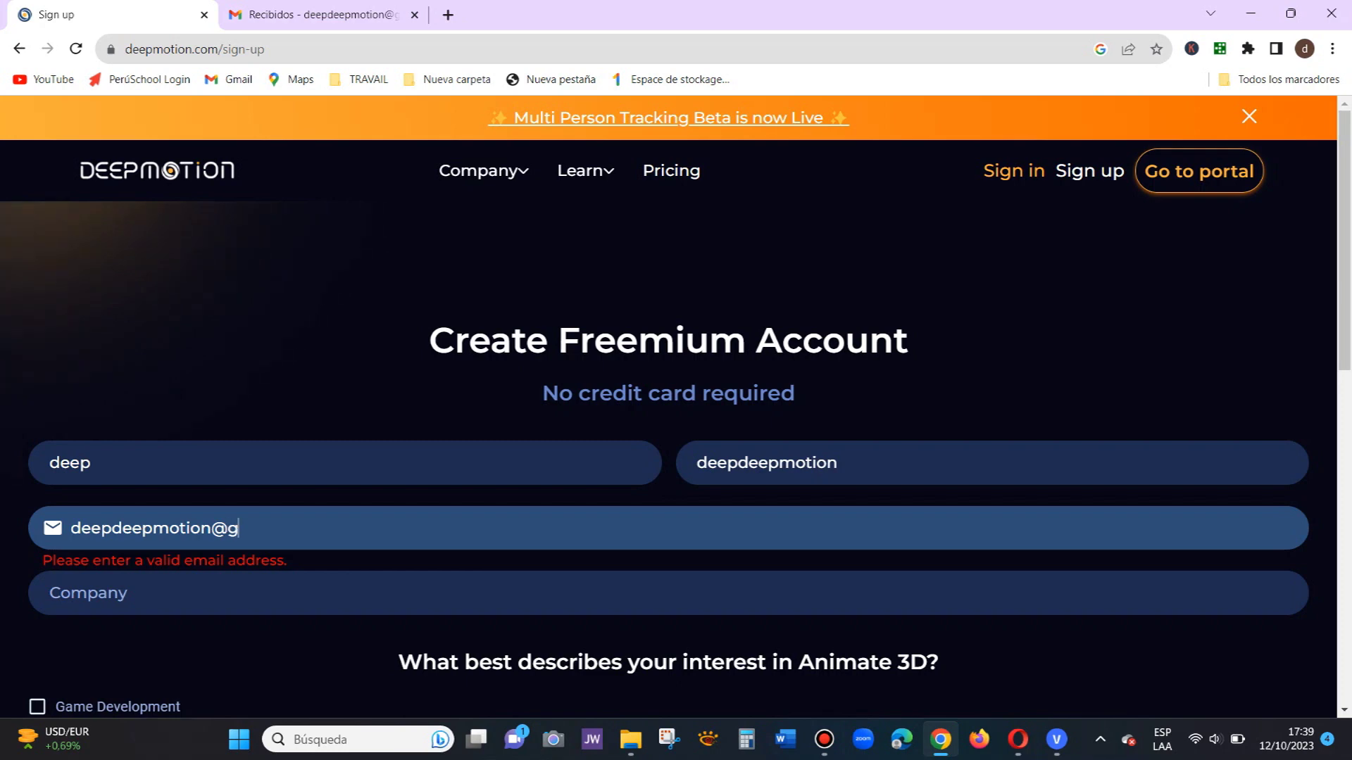
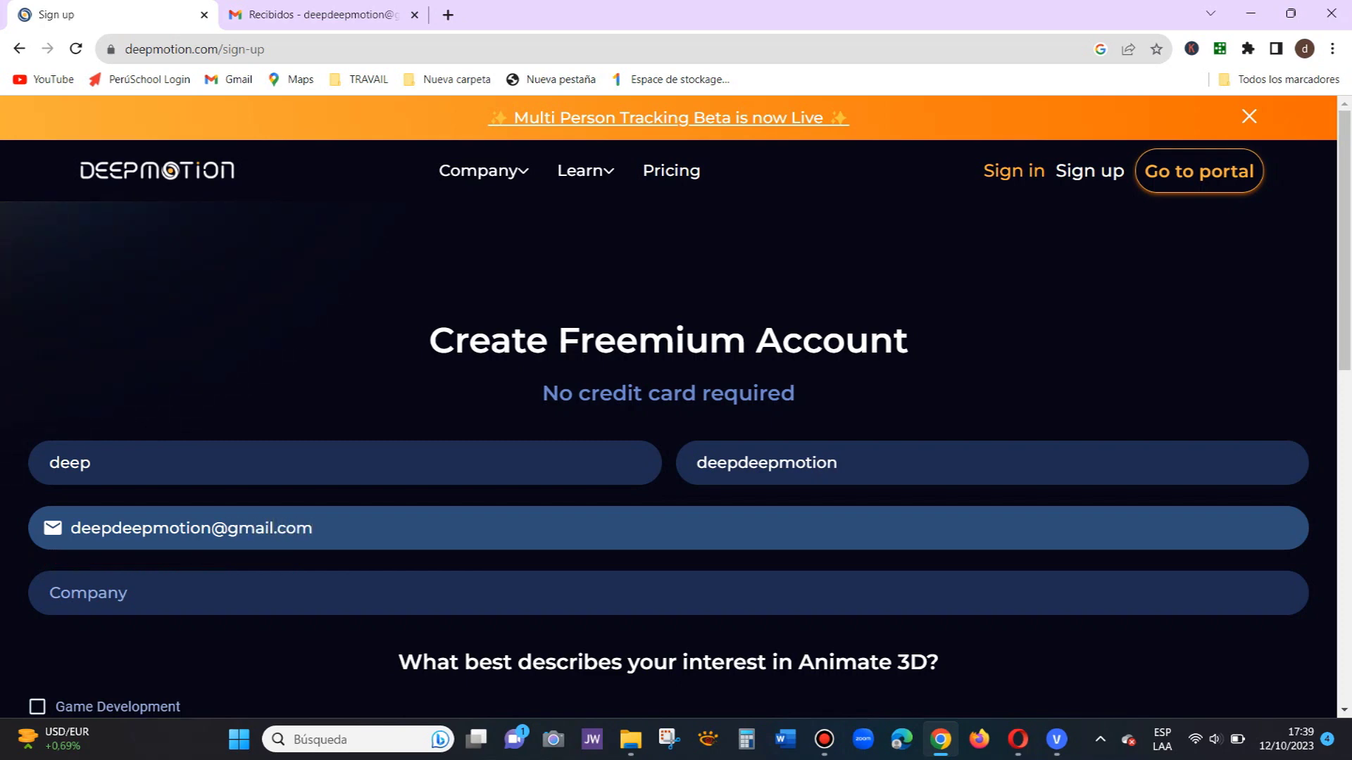
key(Tab)
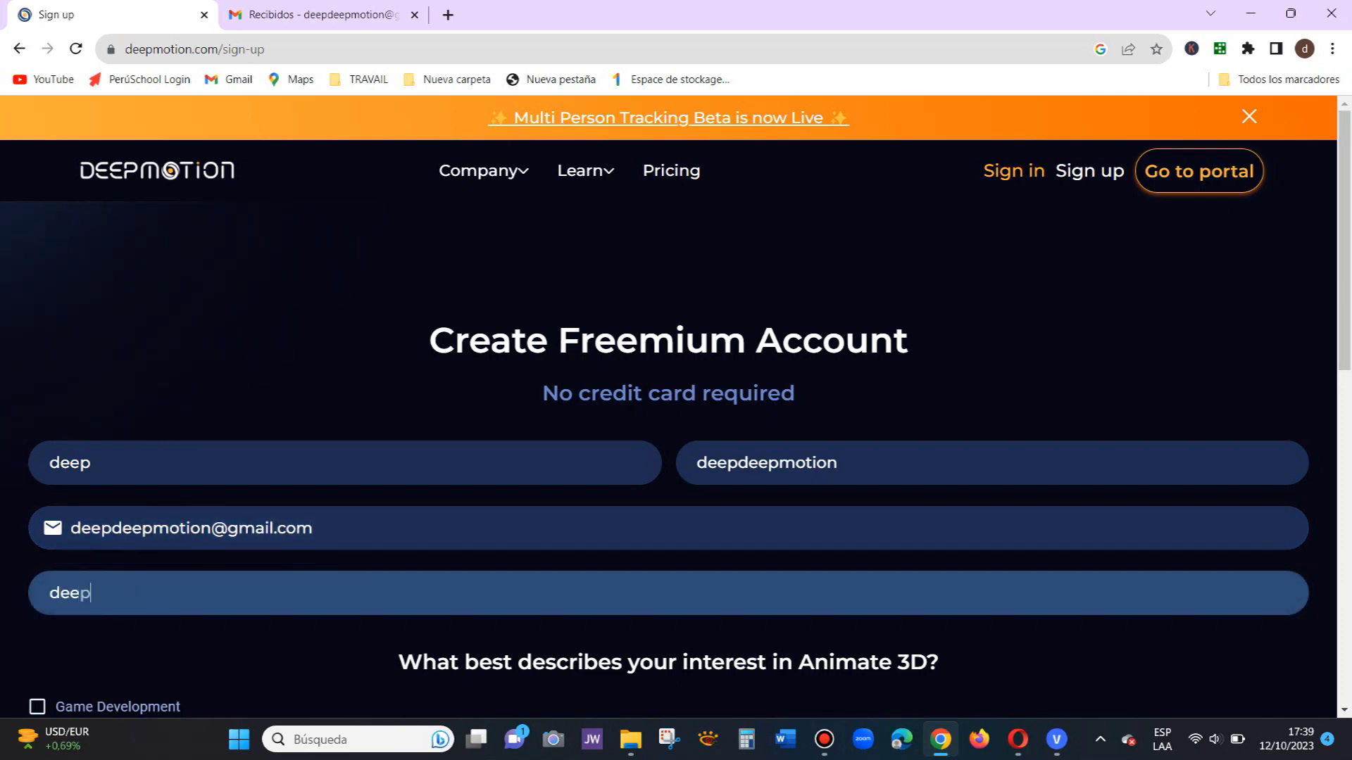
Step: Tick For use in Film or TV, choose YouTube as referral source, and start the hCaptcha check
scroll(676, 422, down, 5)
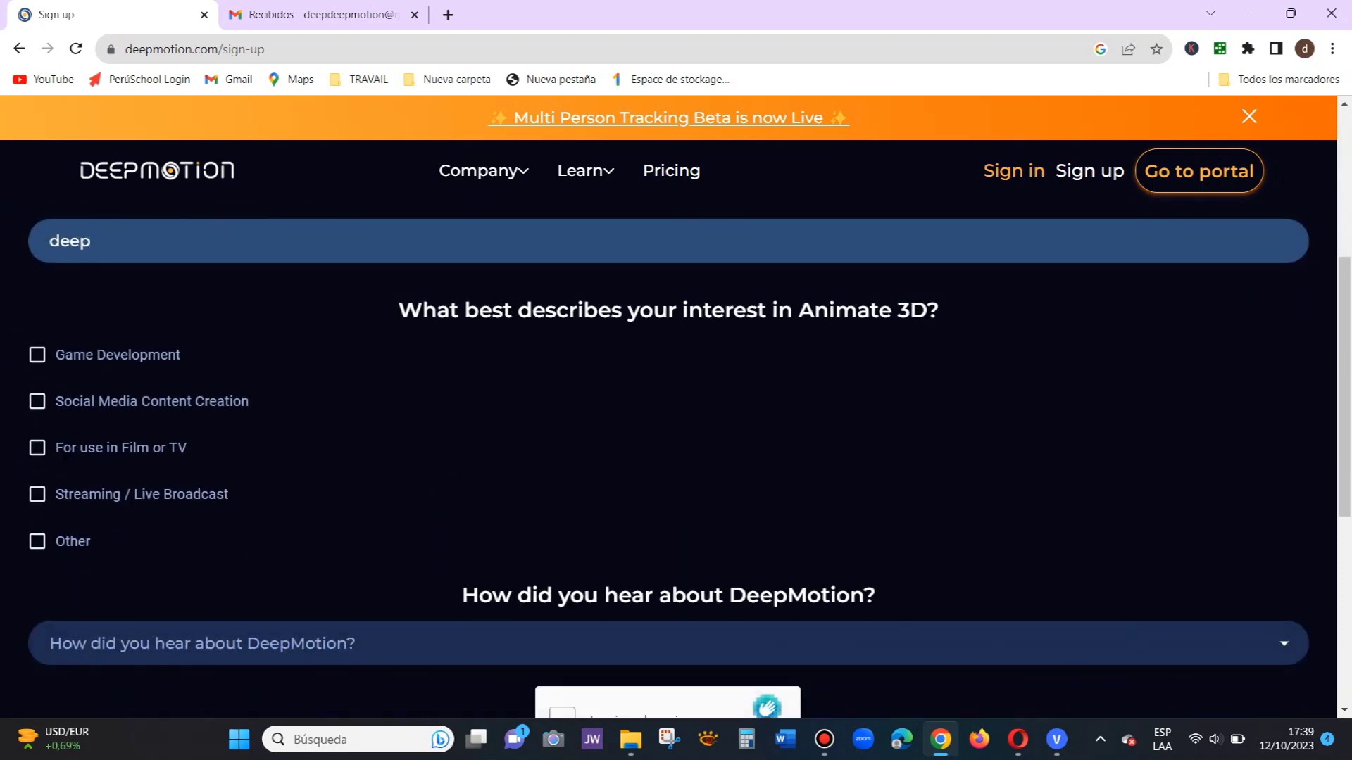
click(37, 448)
scroll(676, 422, down, 3)
click(676, 468)
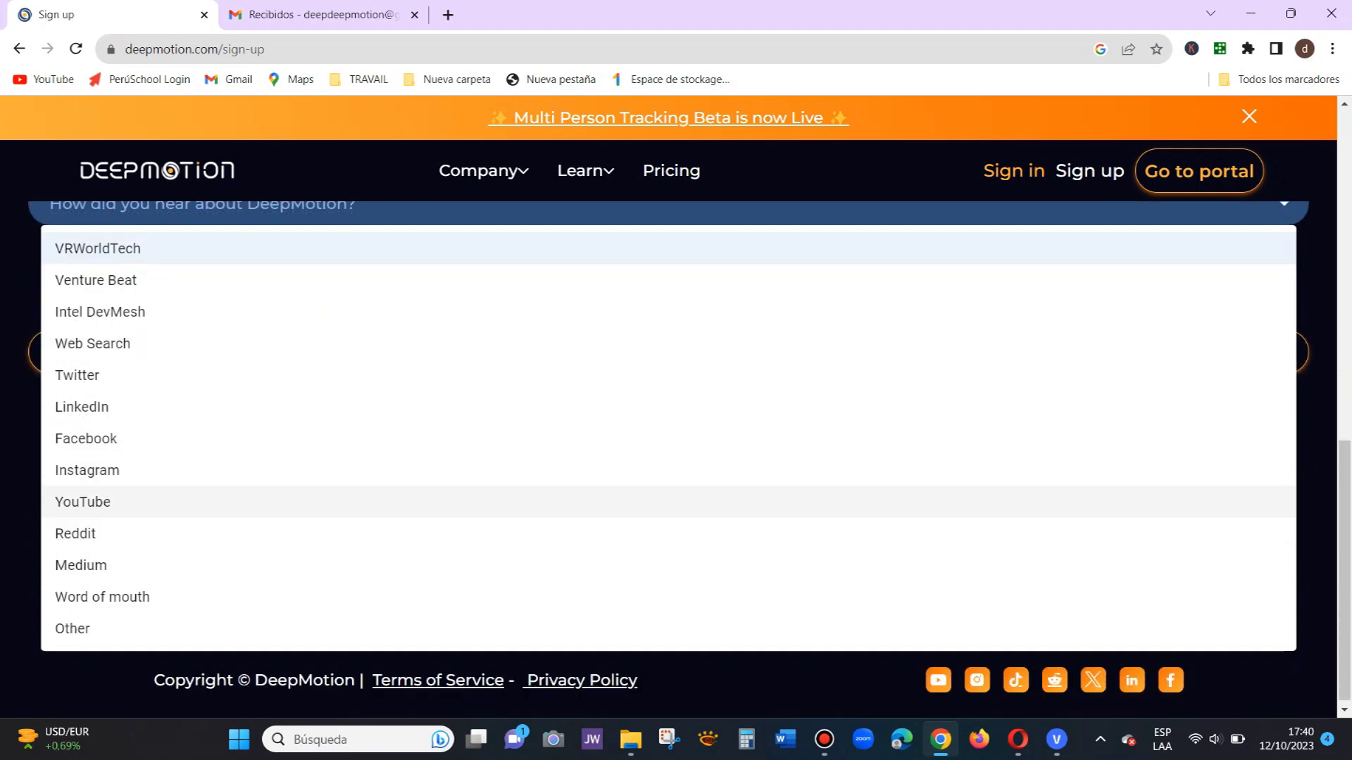
click(676, 500)
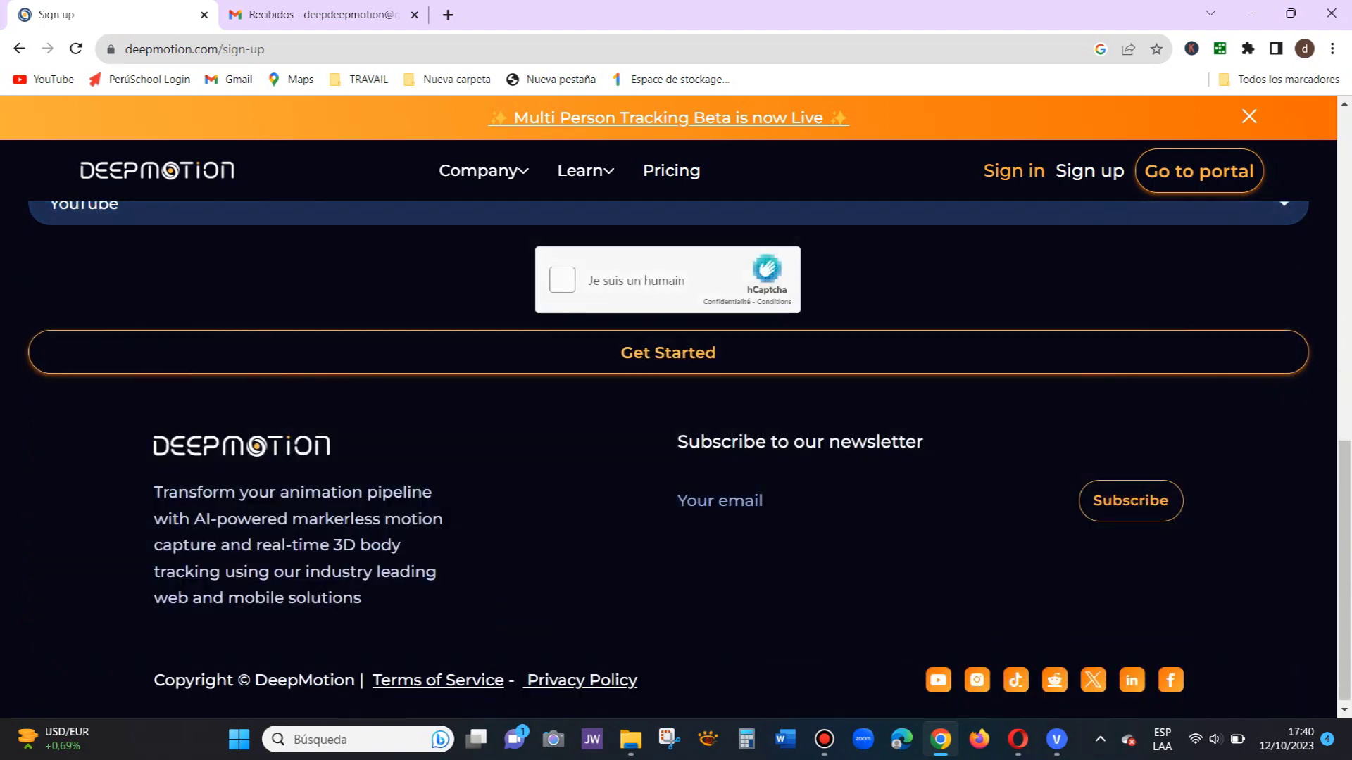
click(562, 279)
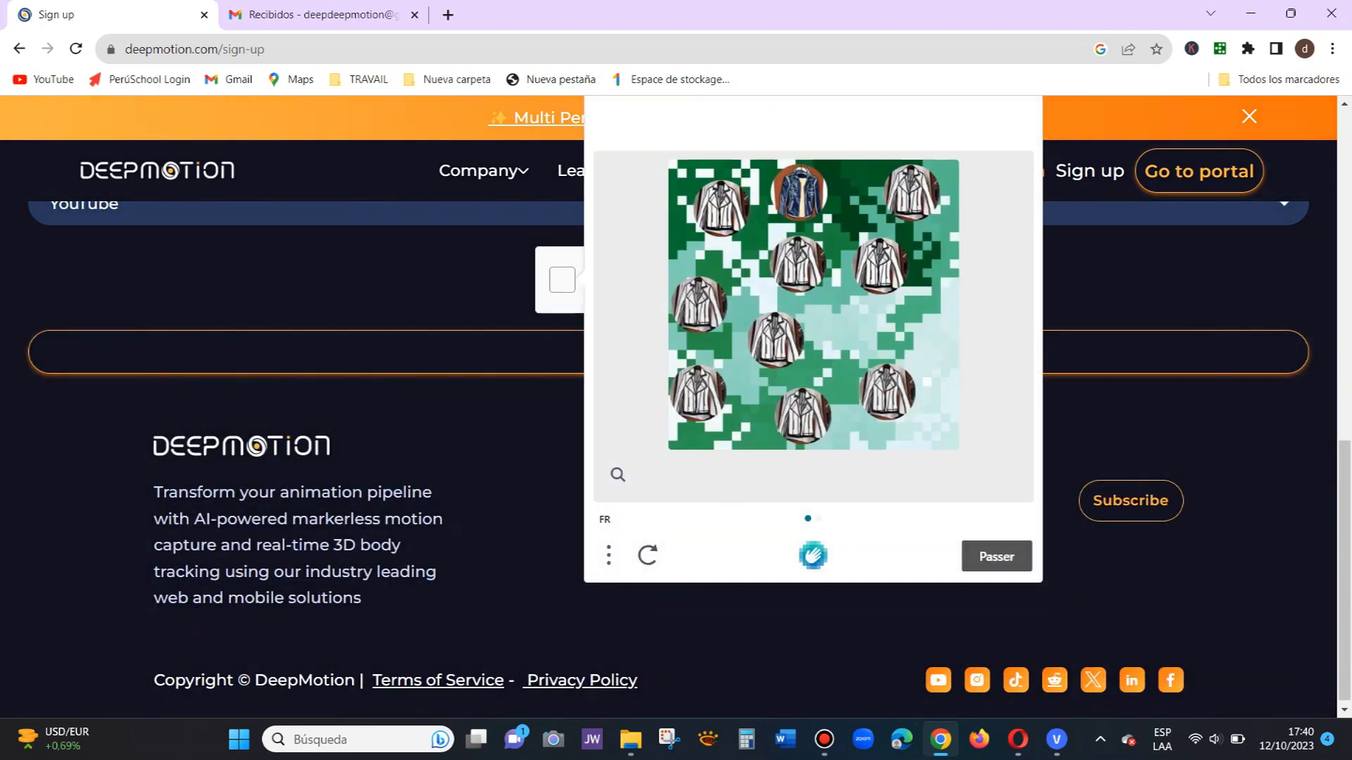
click(996, 556)
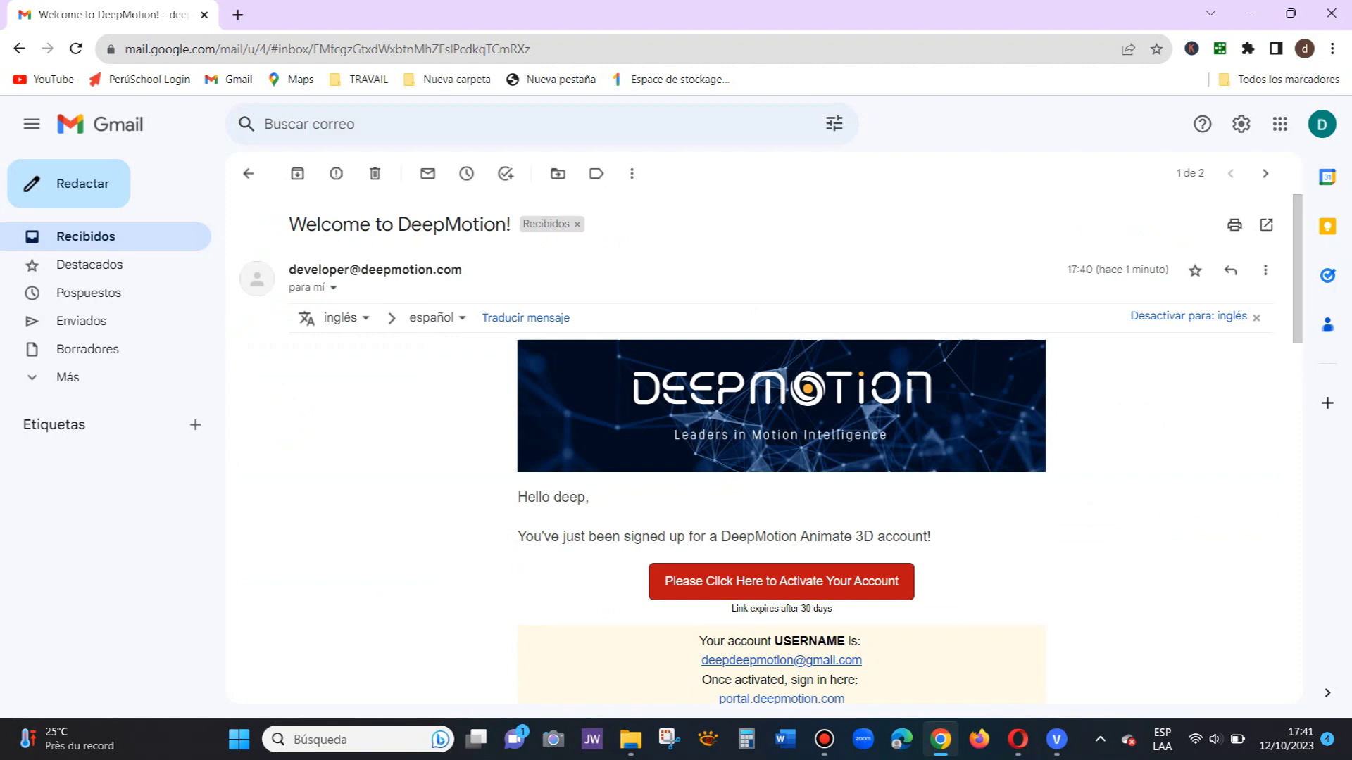
Step: Follow the 'Please Click Here to Activate Your Account' link in the welcome e-mail
scroll(781, 492, down, 2)
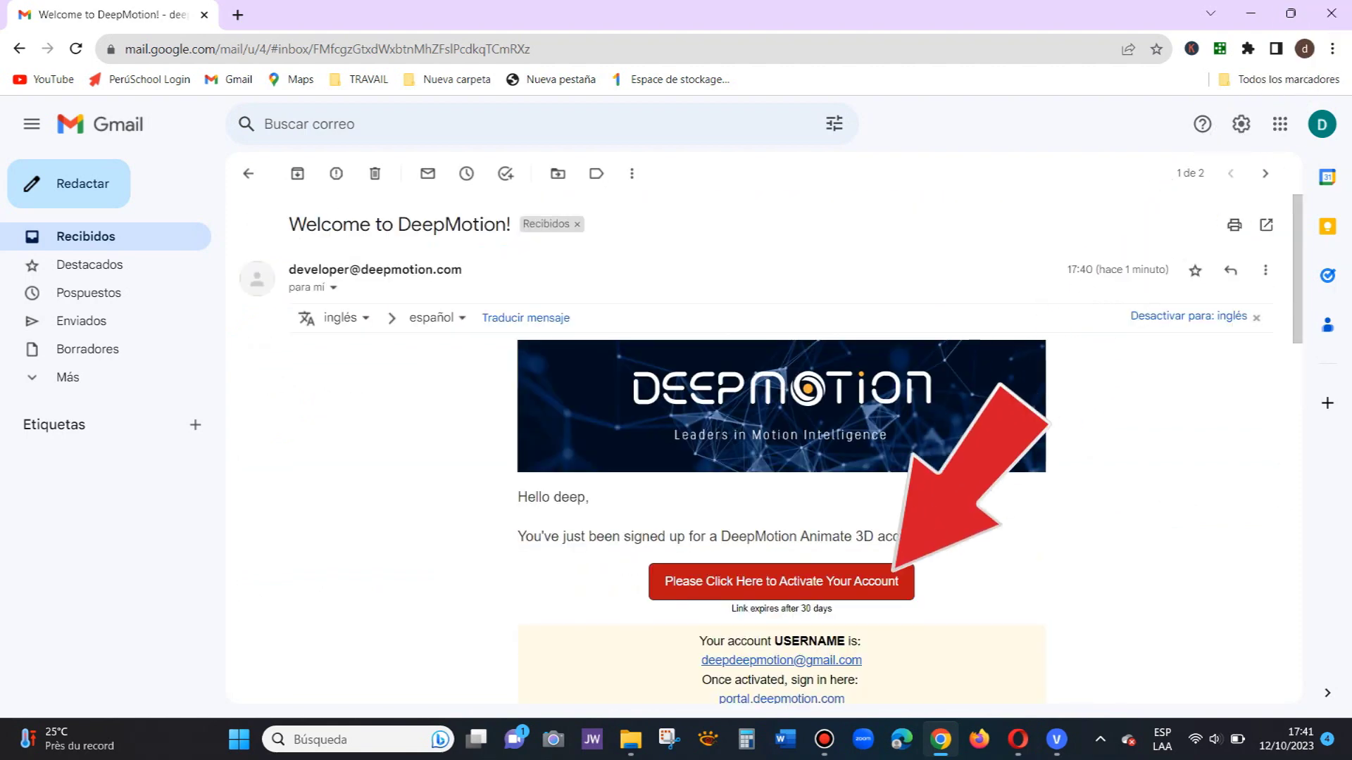
click(782, 581)
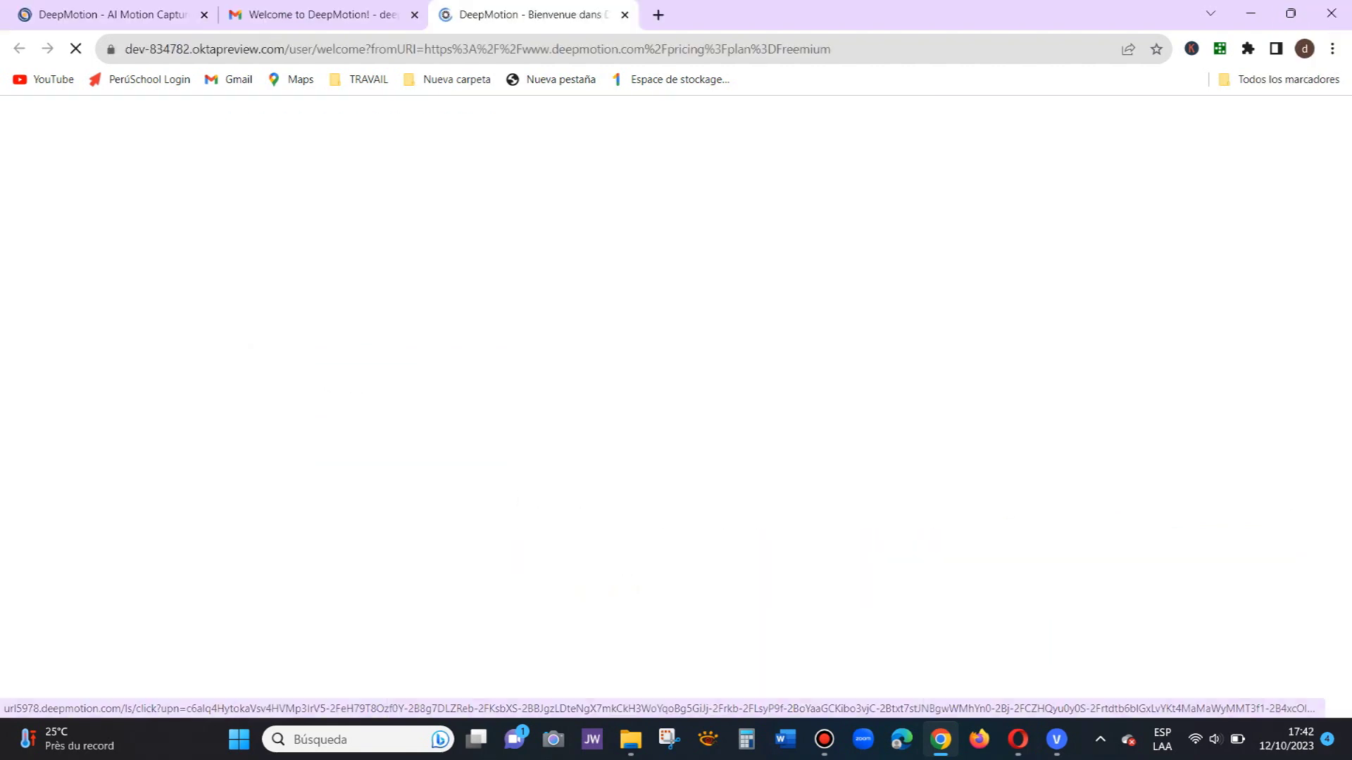
Step: Enter and confirm a new account password
click(695, 355)
text(•••)
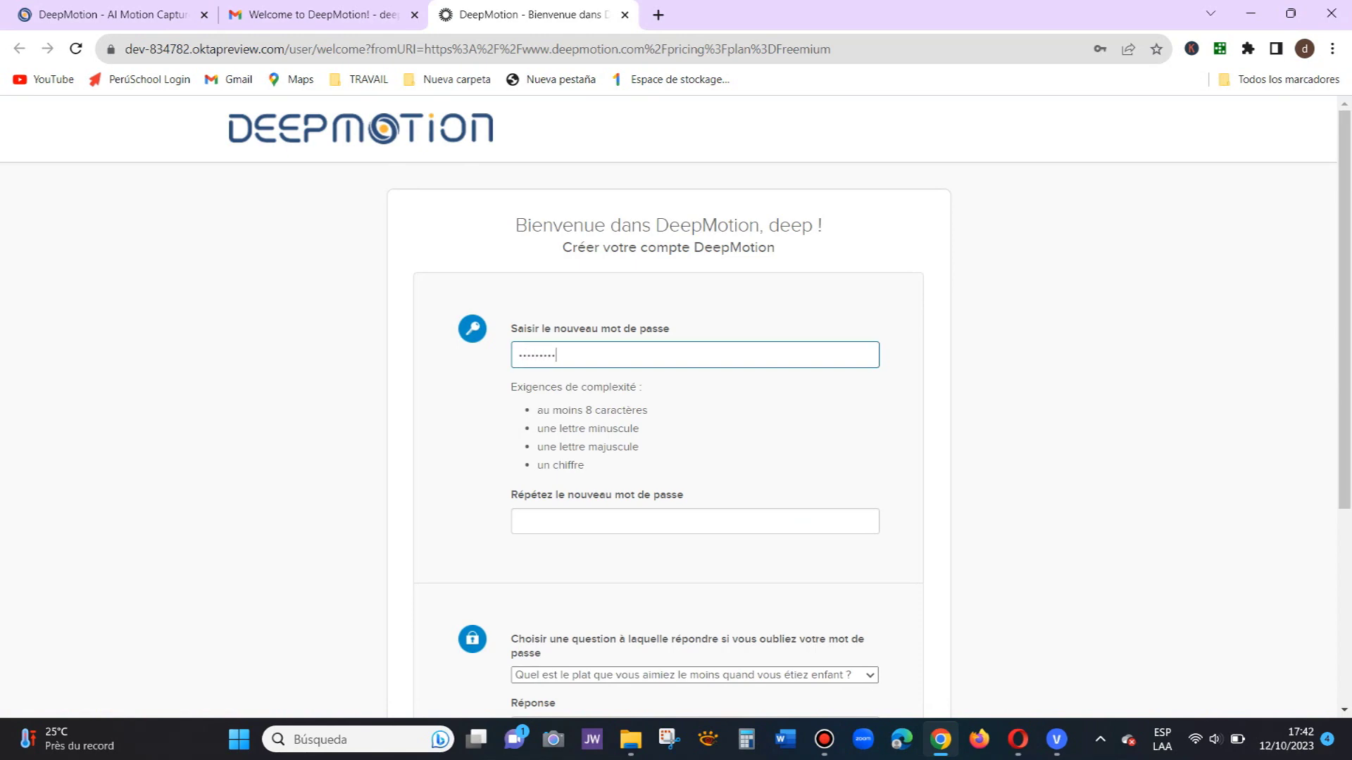
key(Tab)
text(•••)
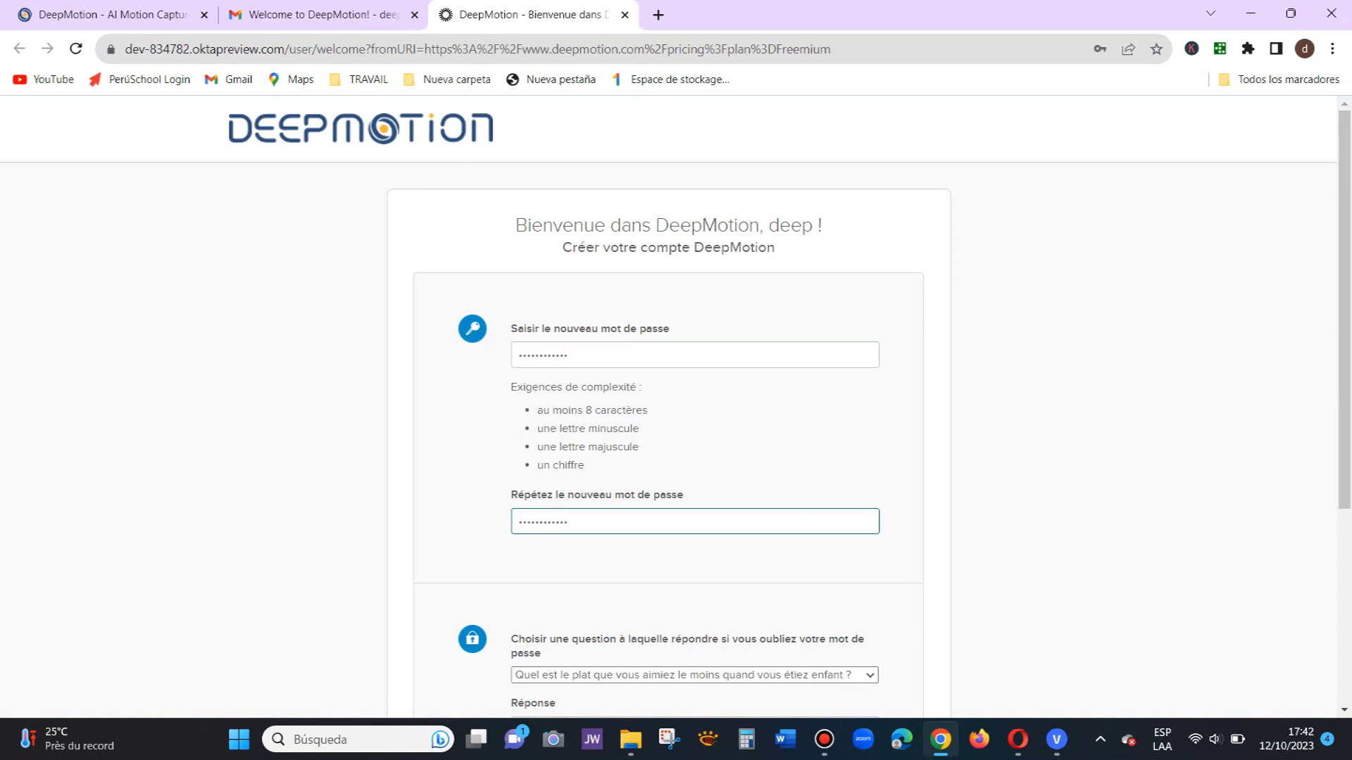
scroll(695, 412, down, 3)
Step: Choose the first stuffed toy security question, enter its answer, and create the account
click(695, 411)
click(642, 457)
key(Tab)
key(Return)
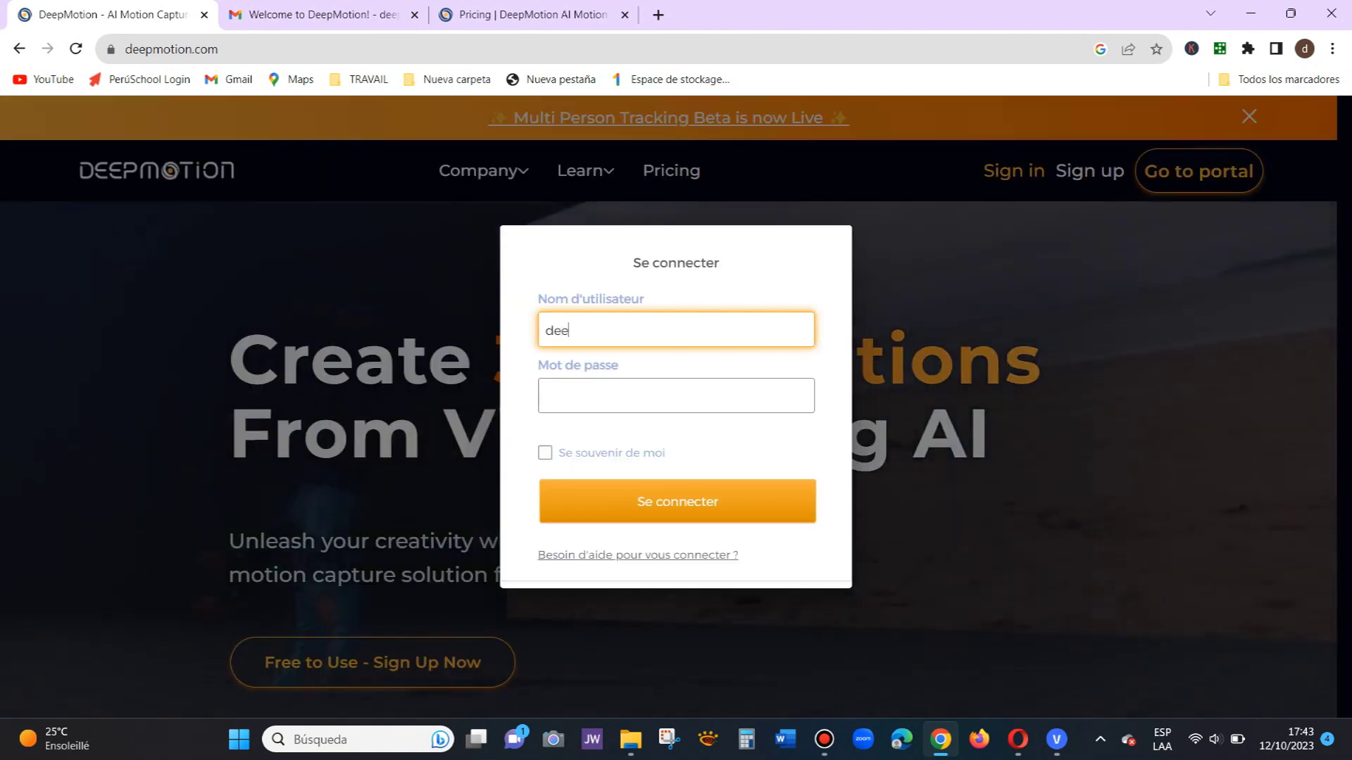
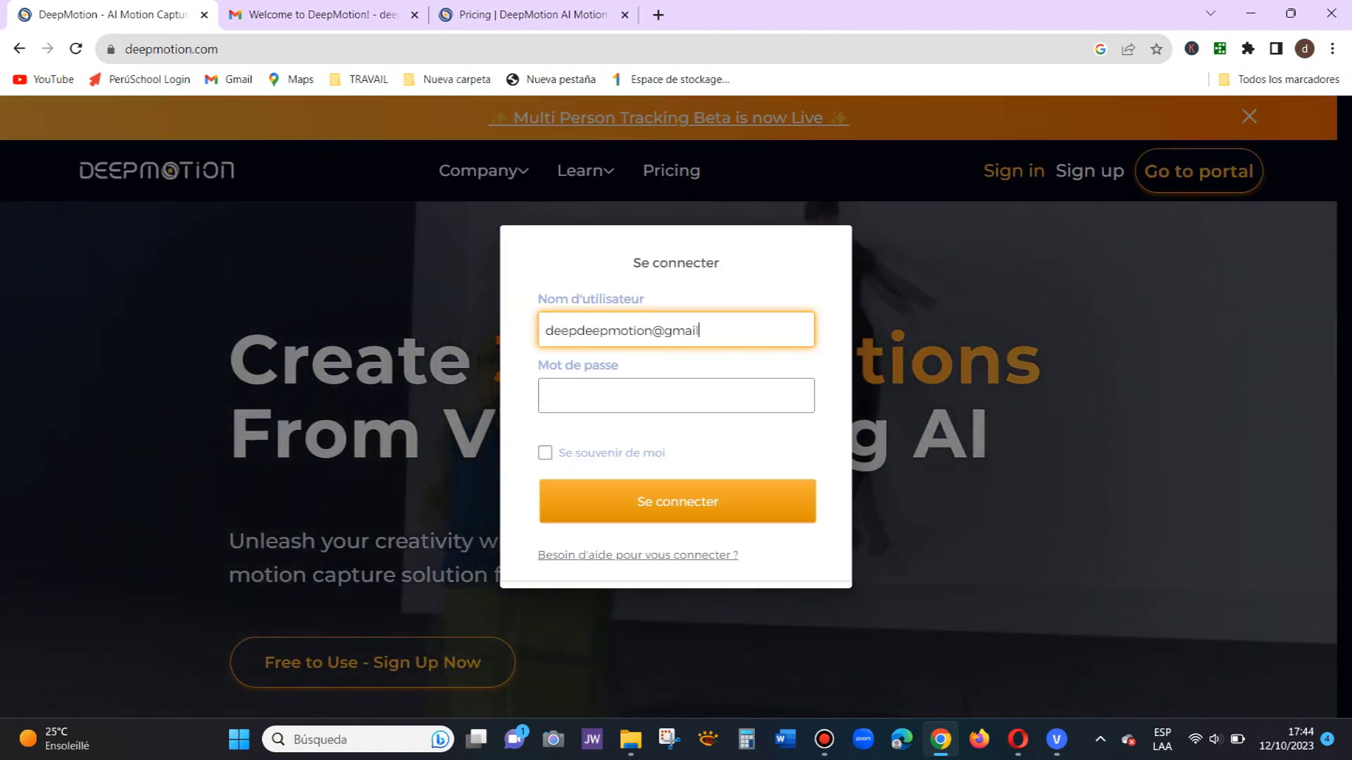
Step: Sign in with the account e-mail and password, then open the DeepMotion portal dashboard
key(Tab)
text(•••••)
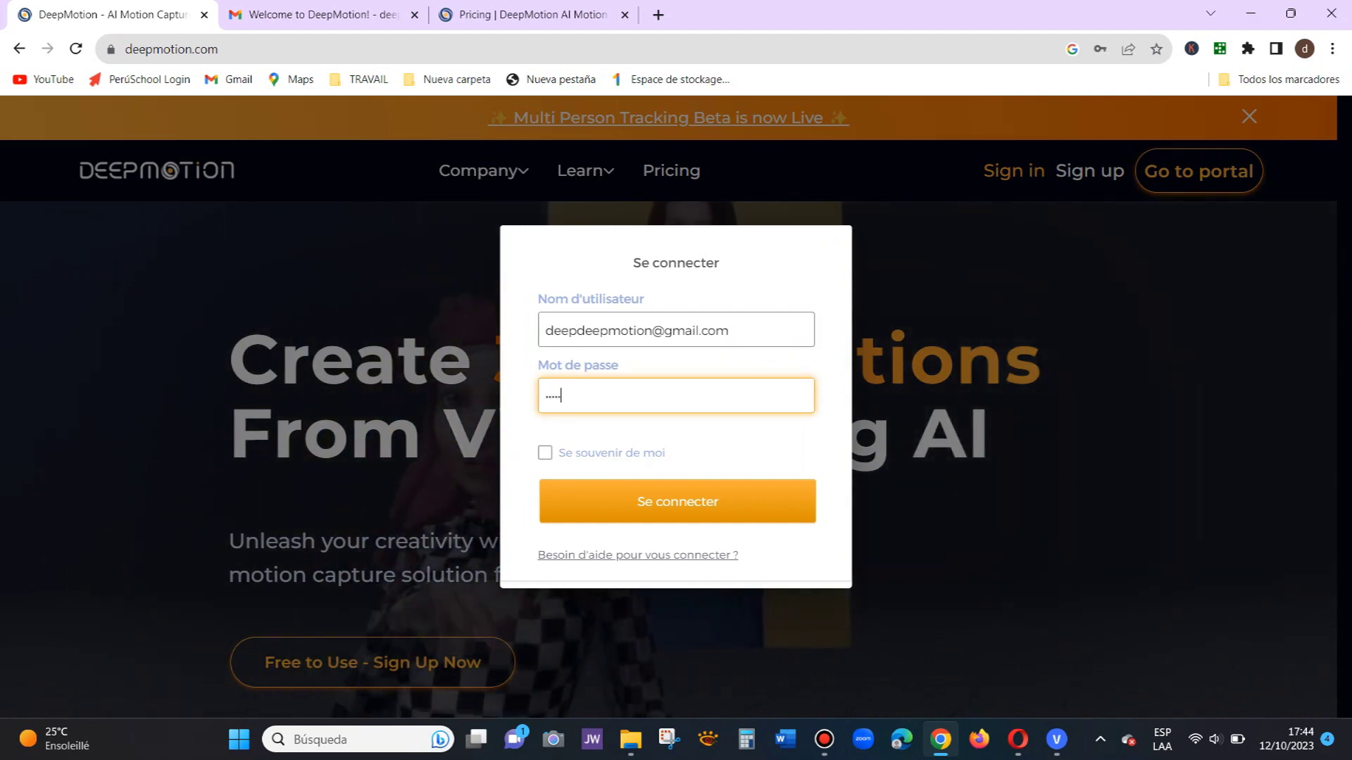
text(•••••••)
key(Return)
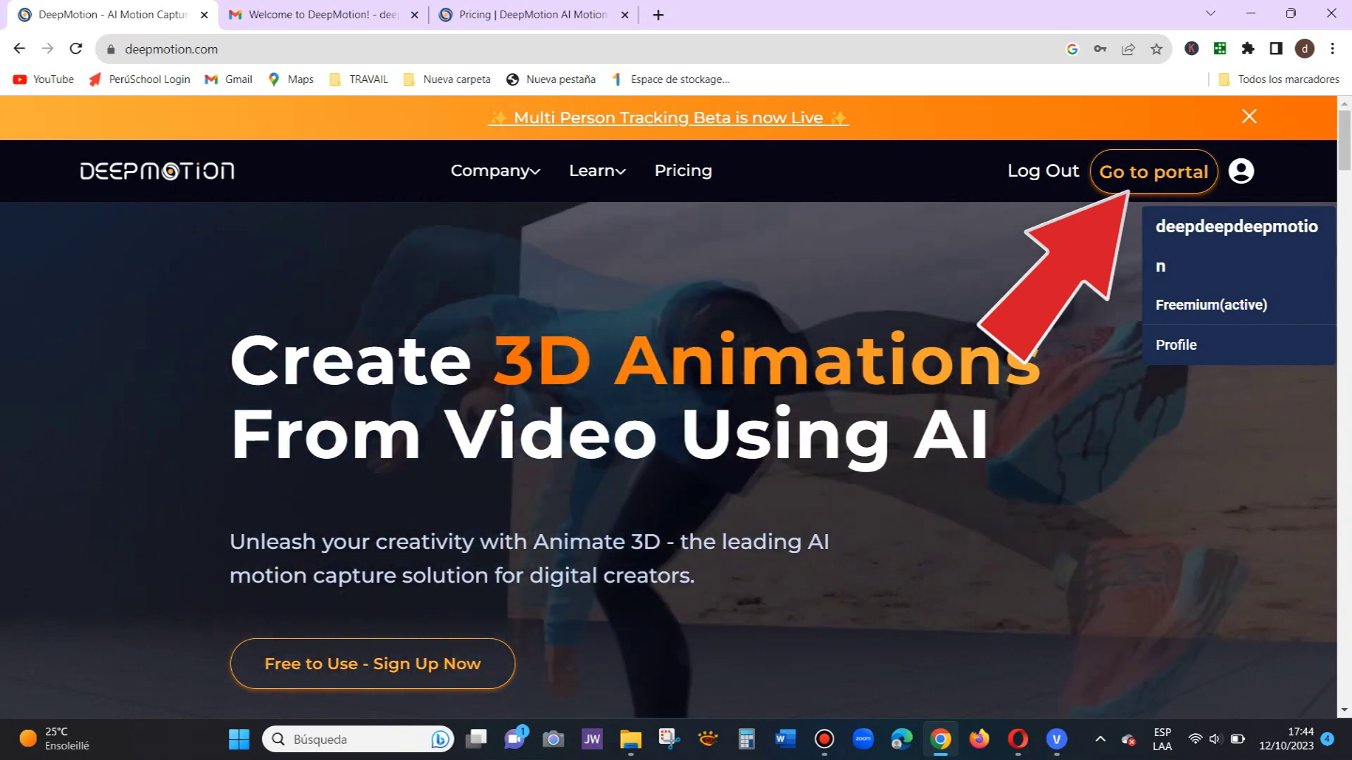
click(1153, 171)
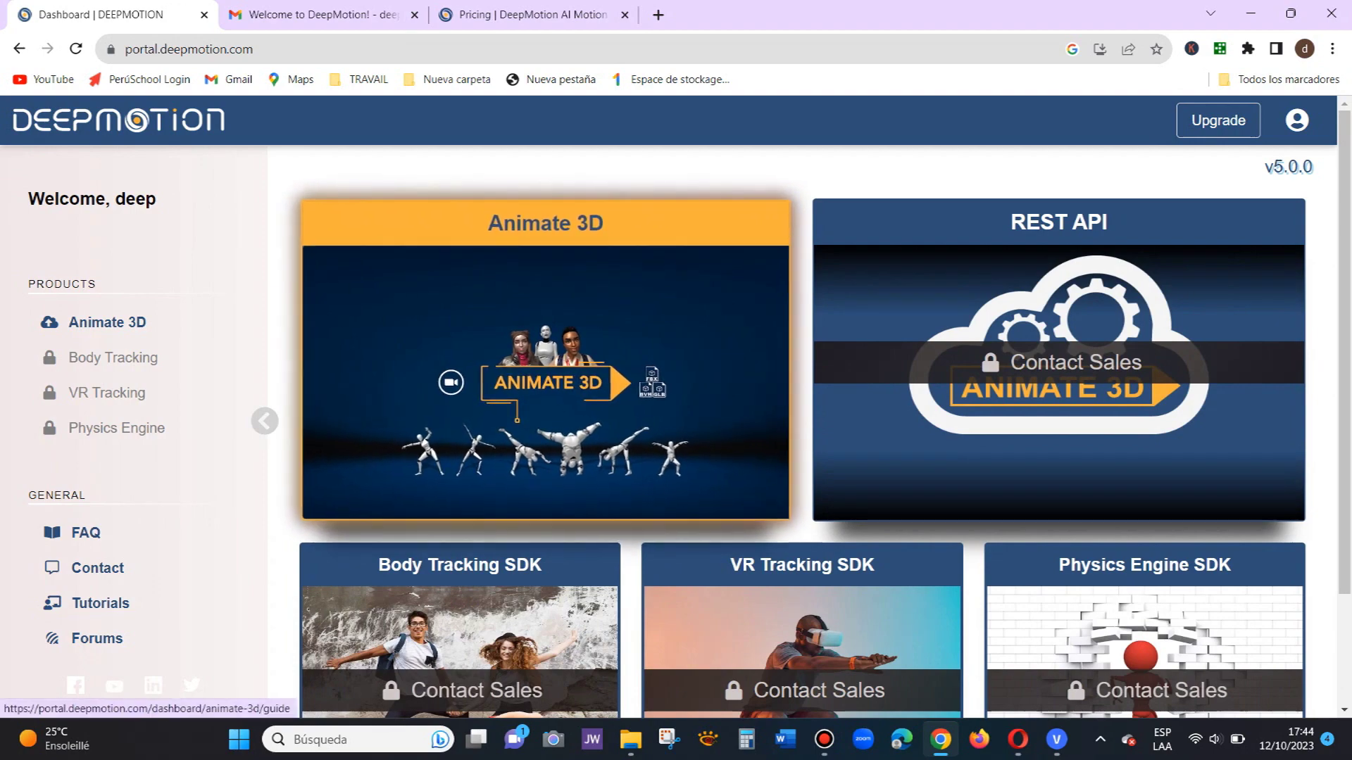
Step: Open Animate 3D, start the new animation guide, and step through all capture guideline cards
scroll(546, 381, down, 1)
scroll(546, 380, down, 1)
scroll(546, 380, up, 1)
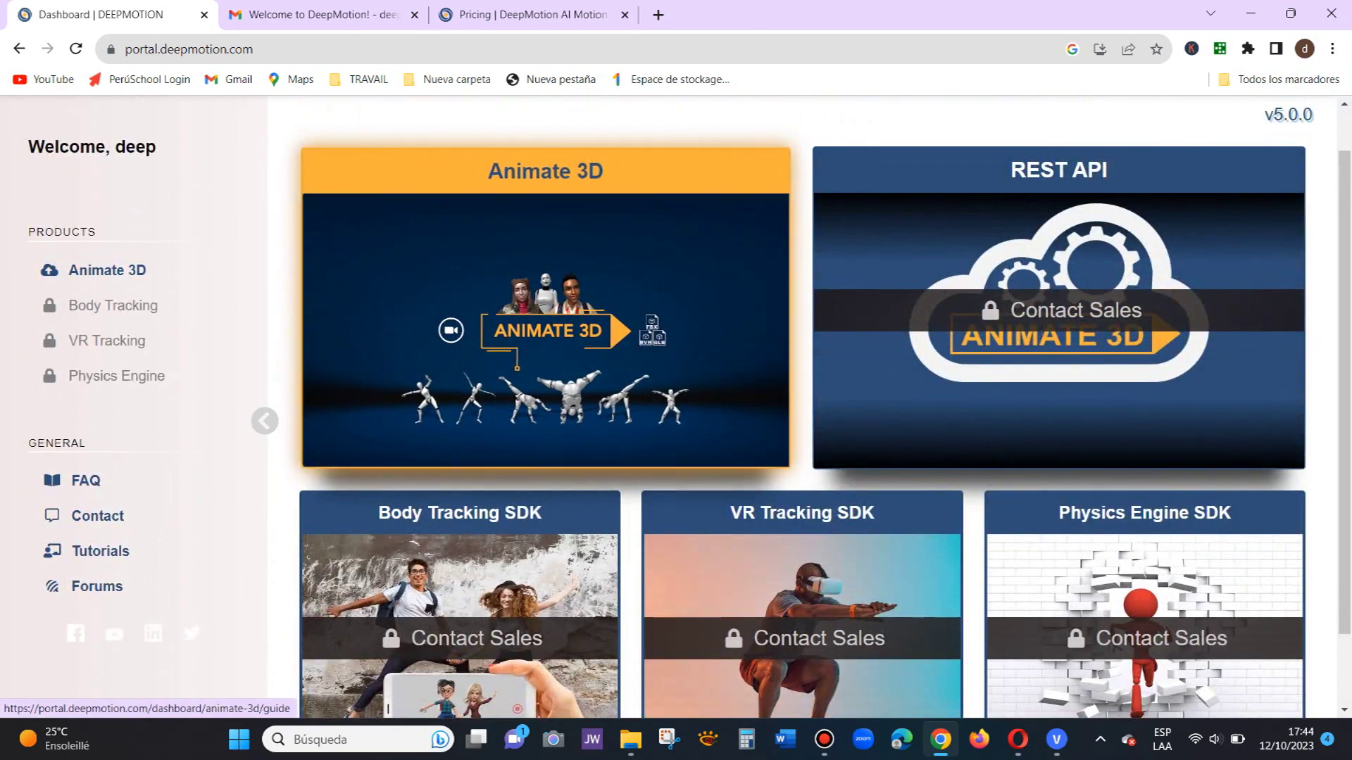
click(545, 381)
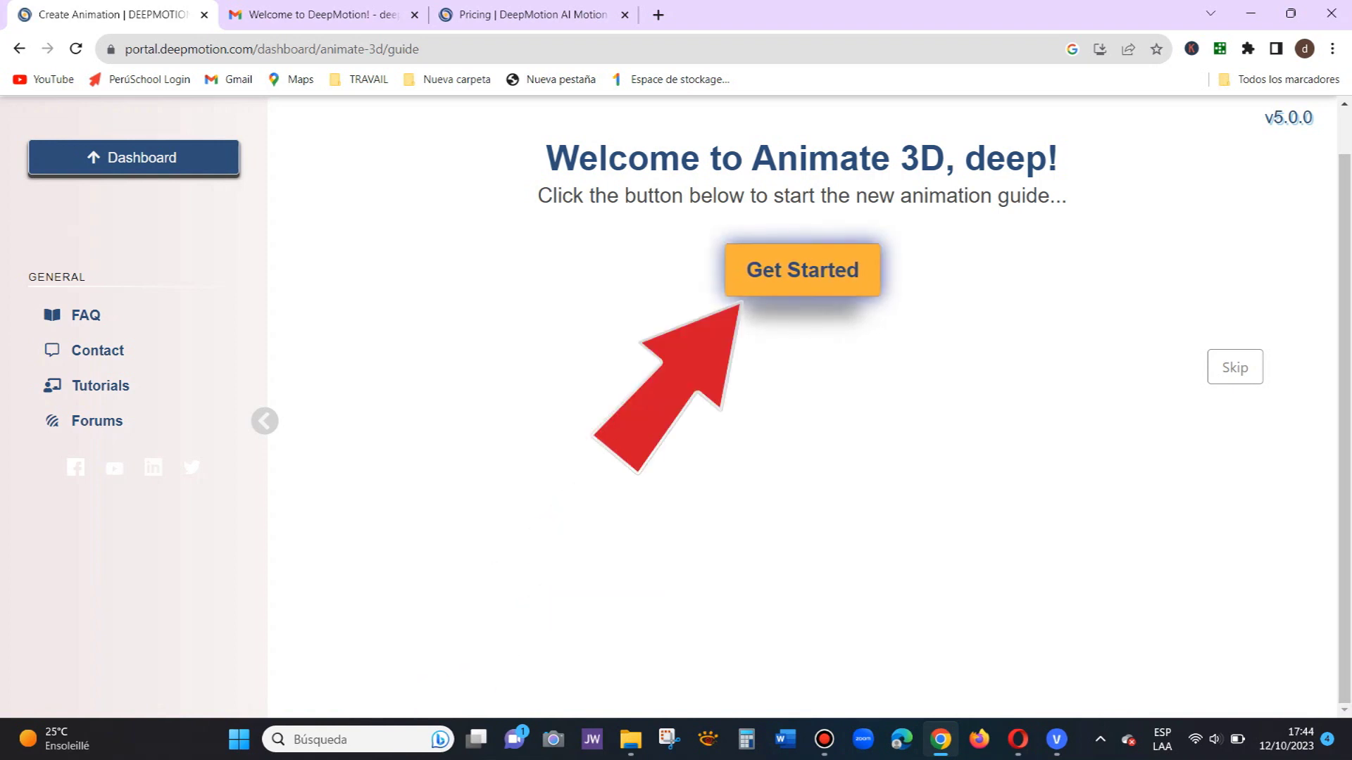
click(802, 270)
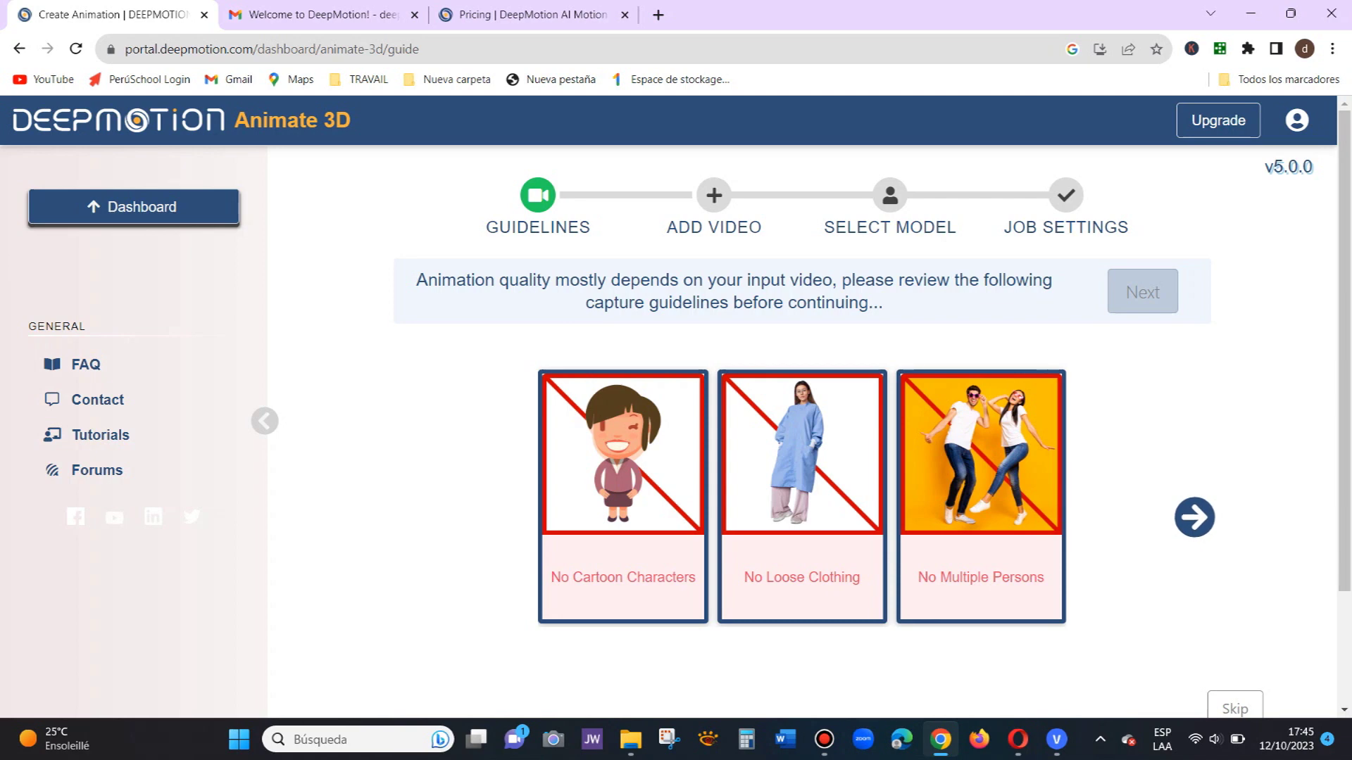
click(1194, 517)
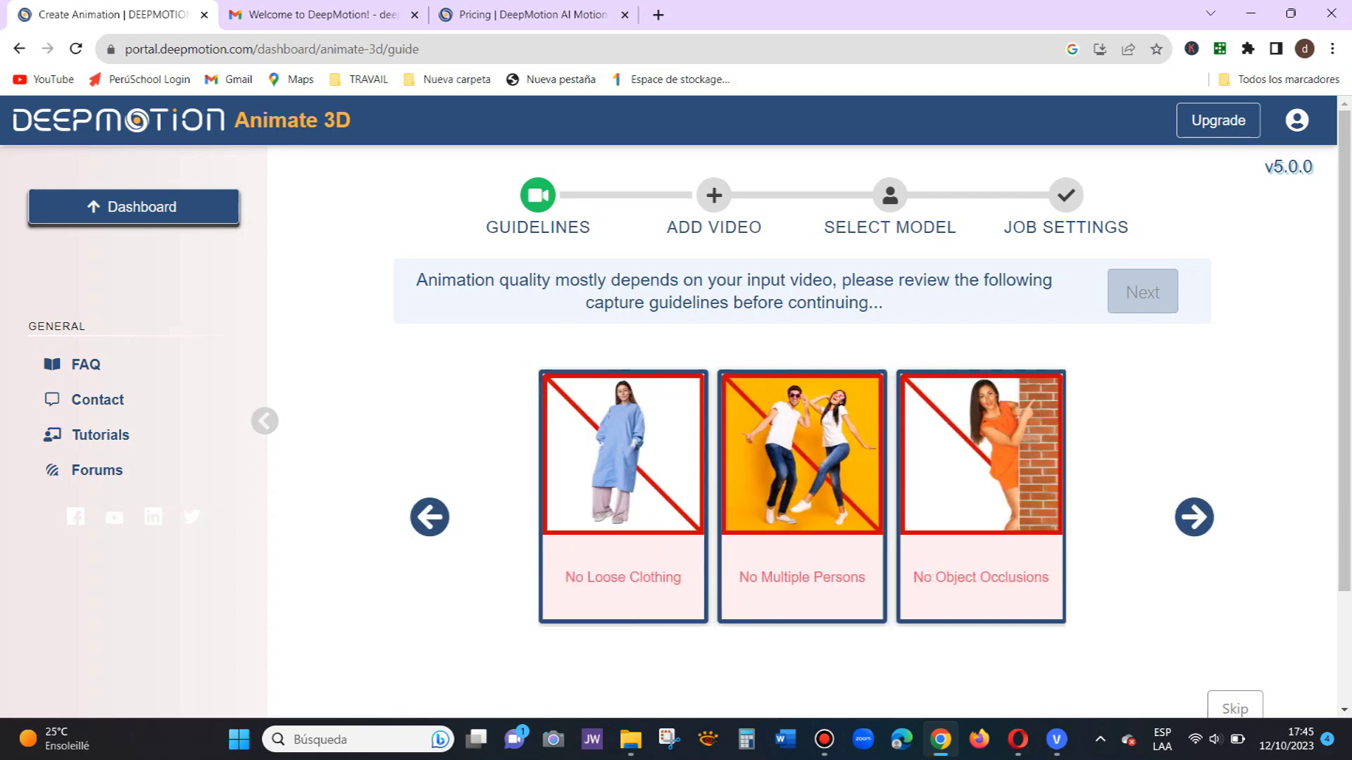
click(1194, 517)
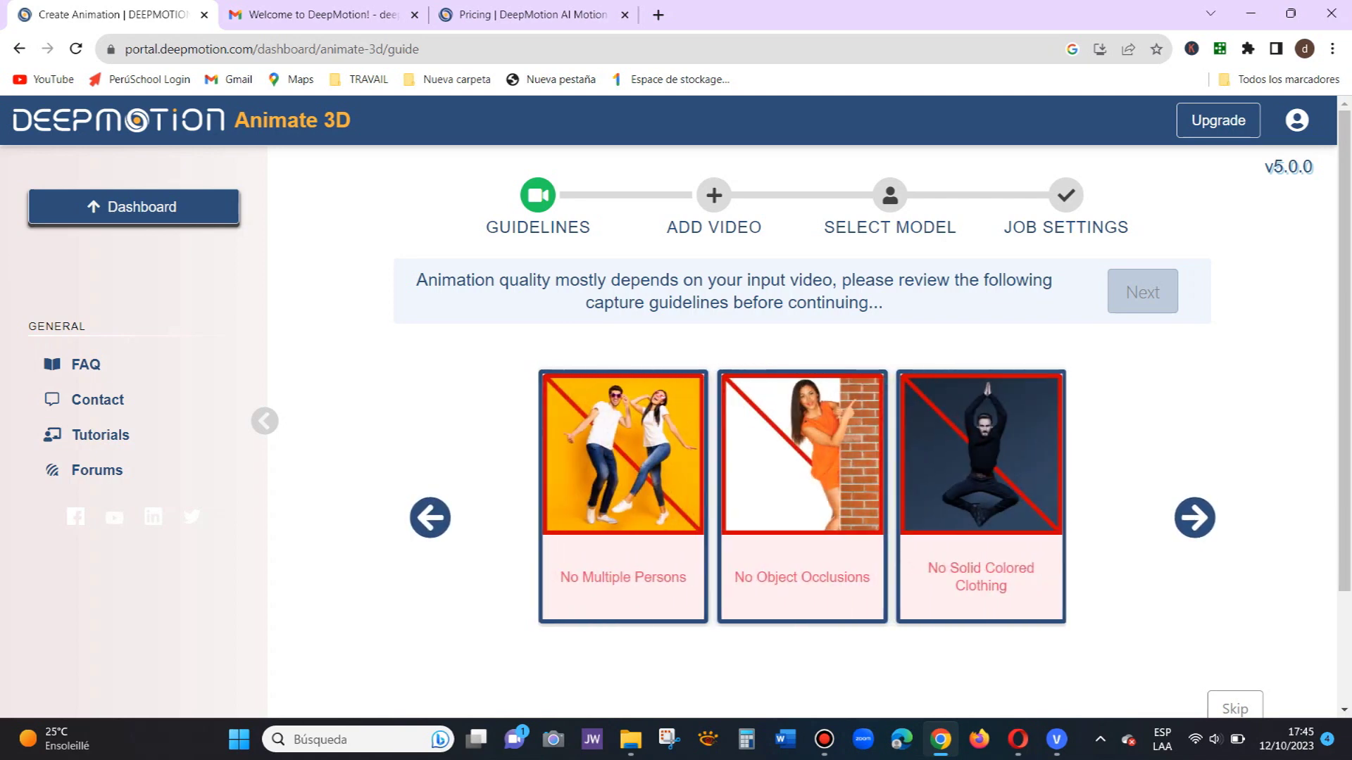
click(1194, 517)
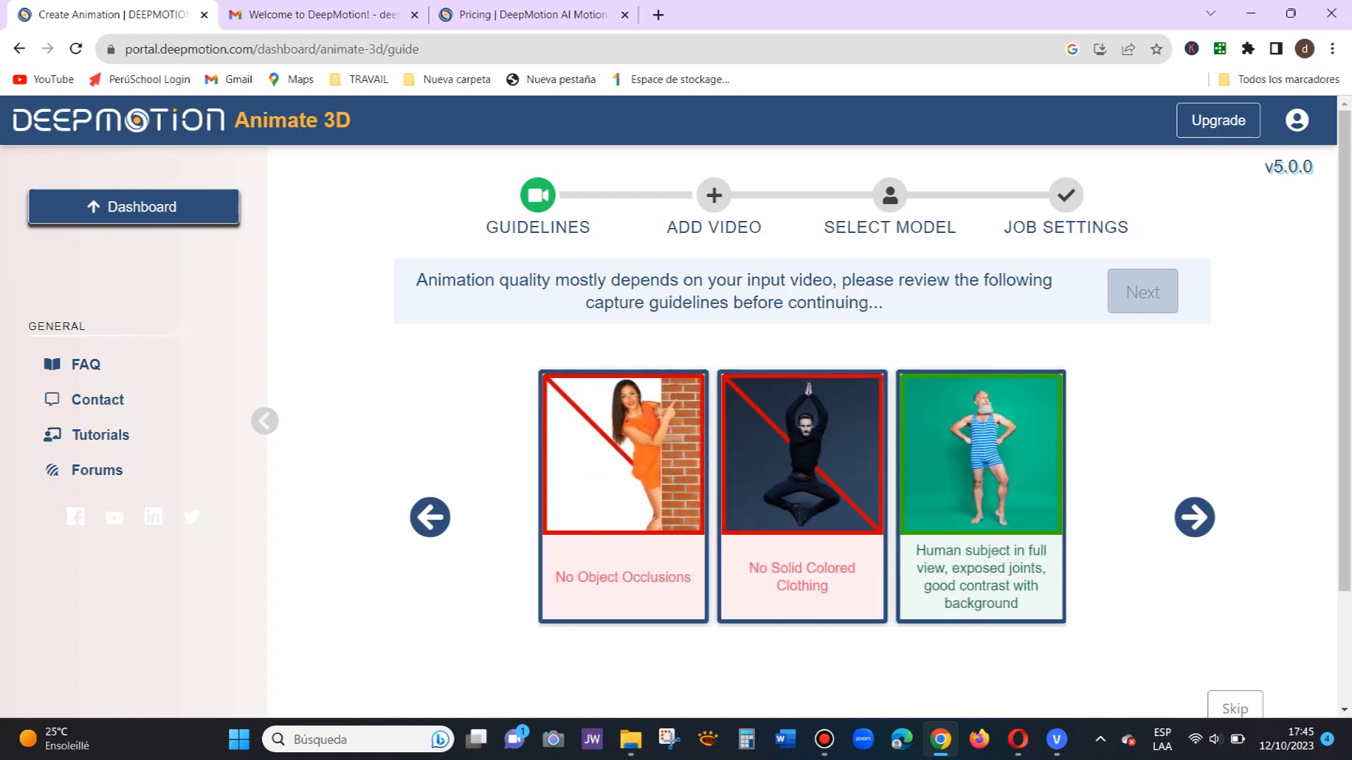
click(1194, 517)
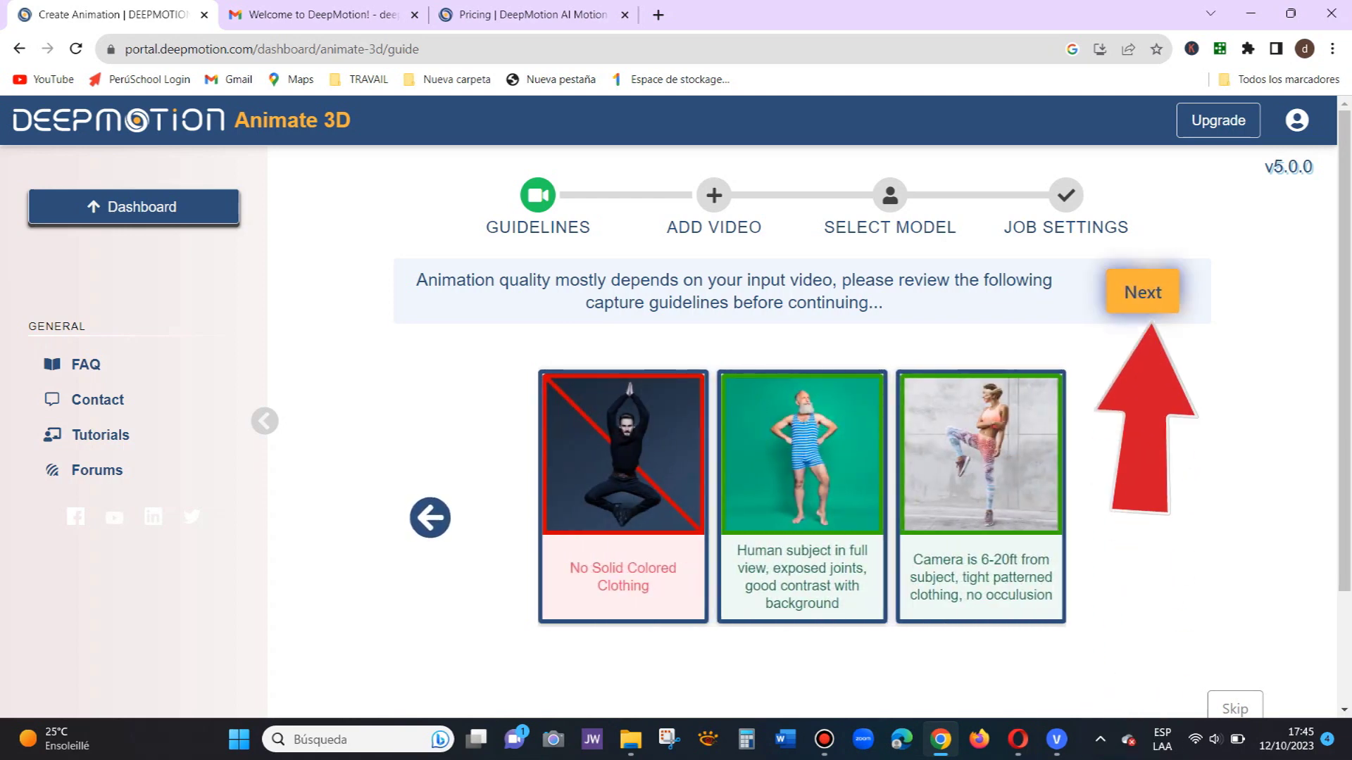
click(1142, 291)
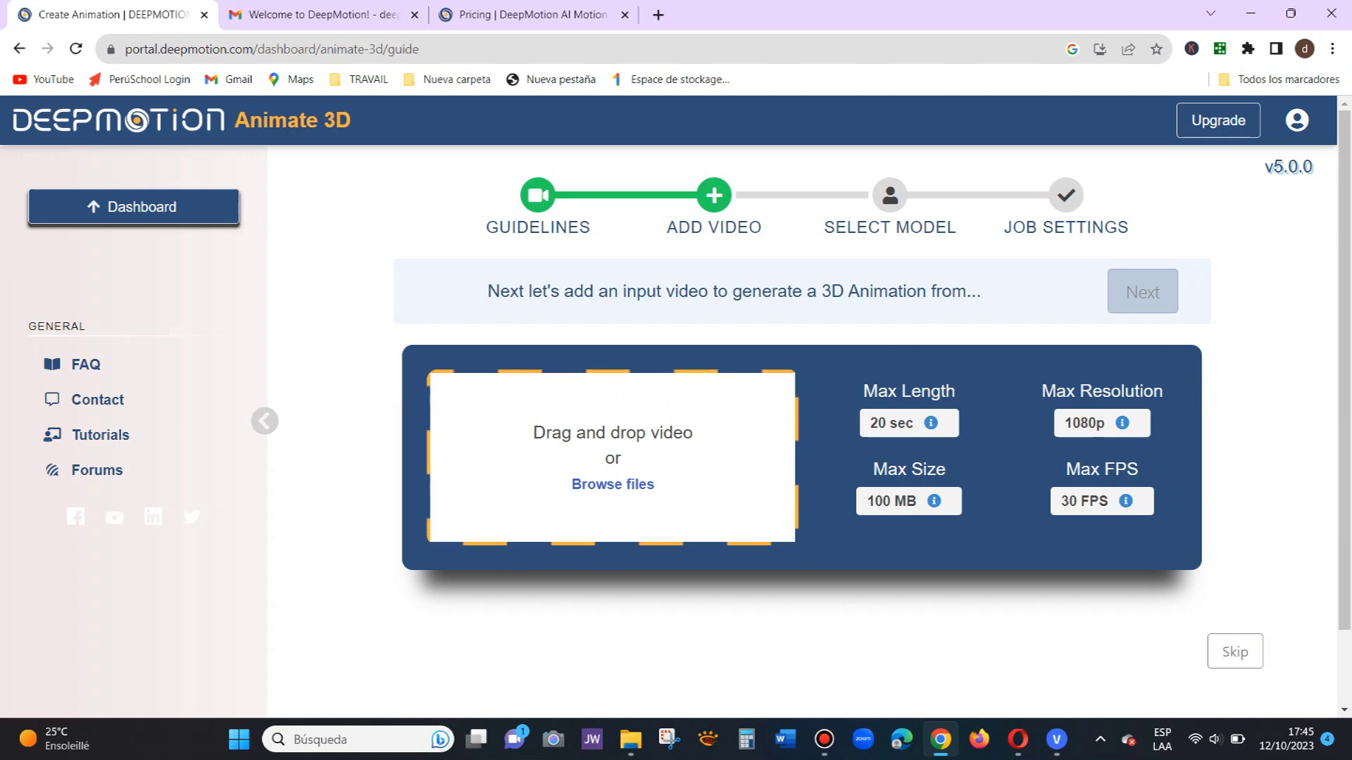
Step: Check the video limit info tips and choose EXOS from the deepmotion folder for upload
mouse_move(931, 423)
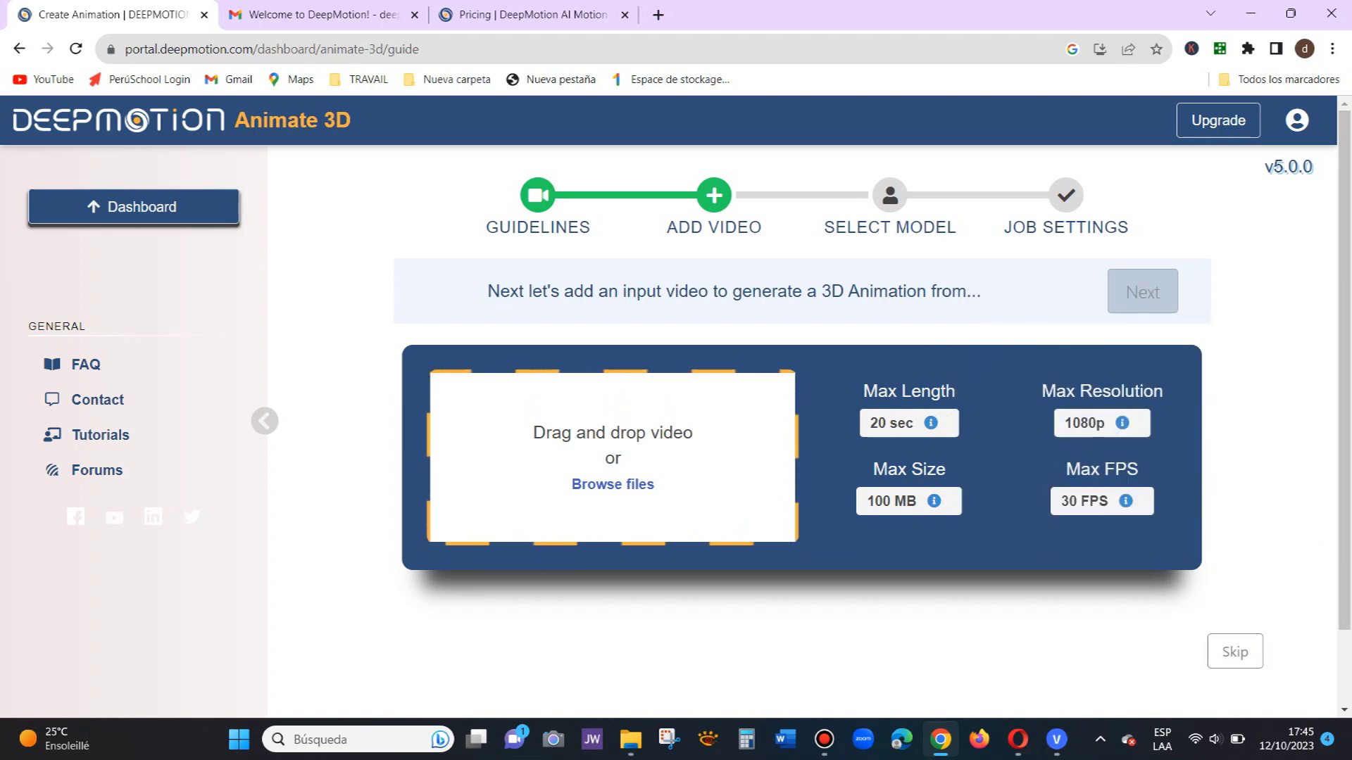
mouse_move(933, 500)
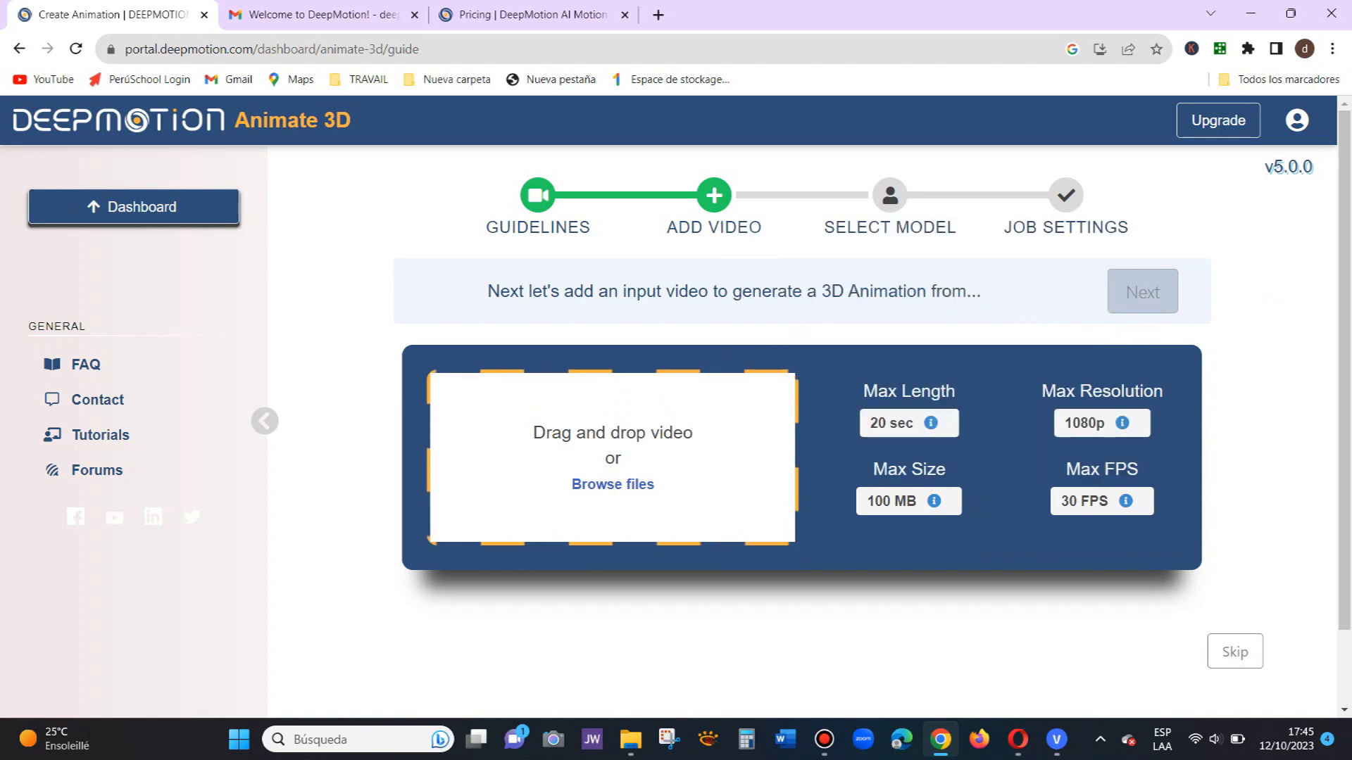
mouse_move(1122, 422)
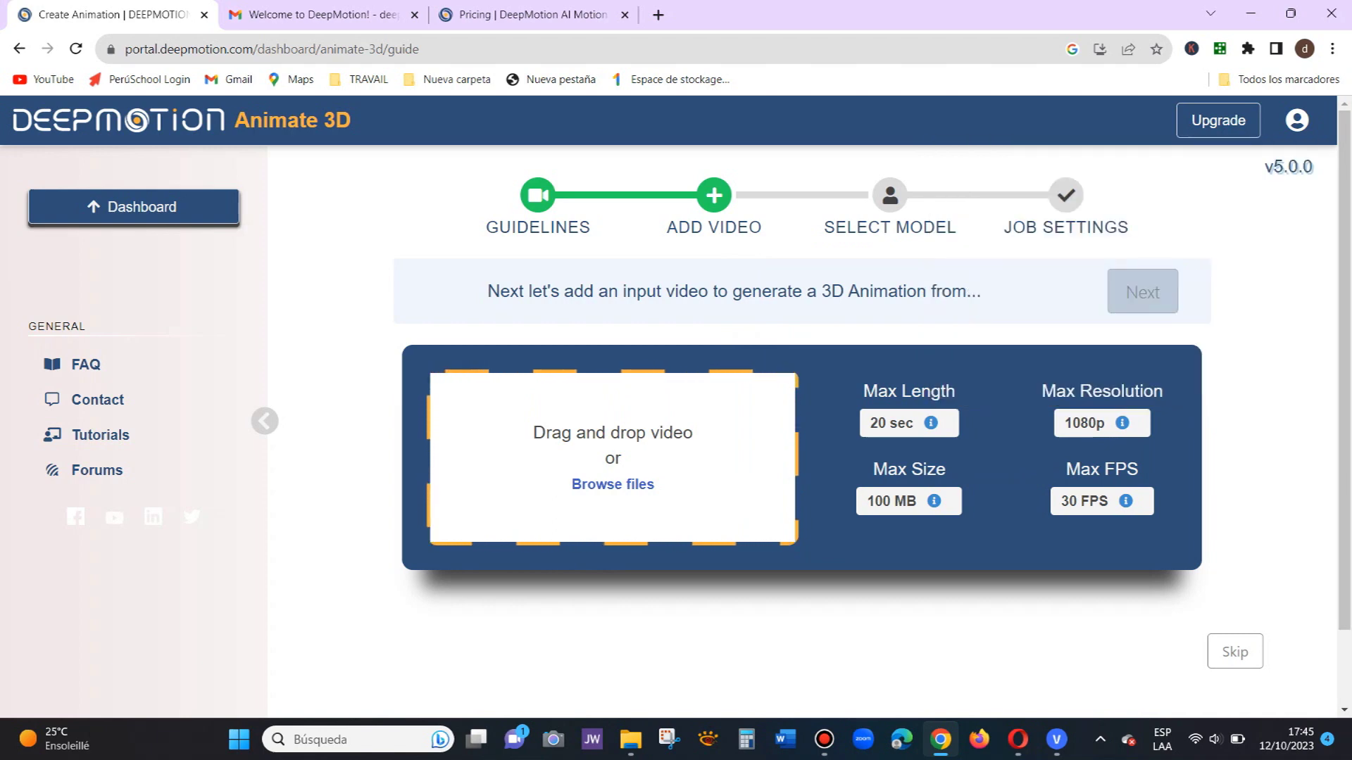
mouse_move(1126, 500)
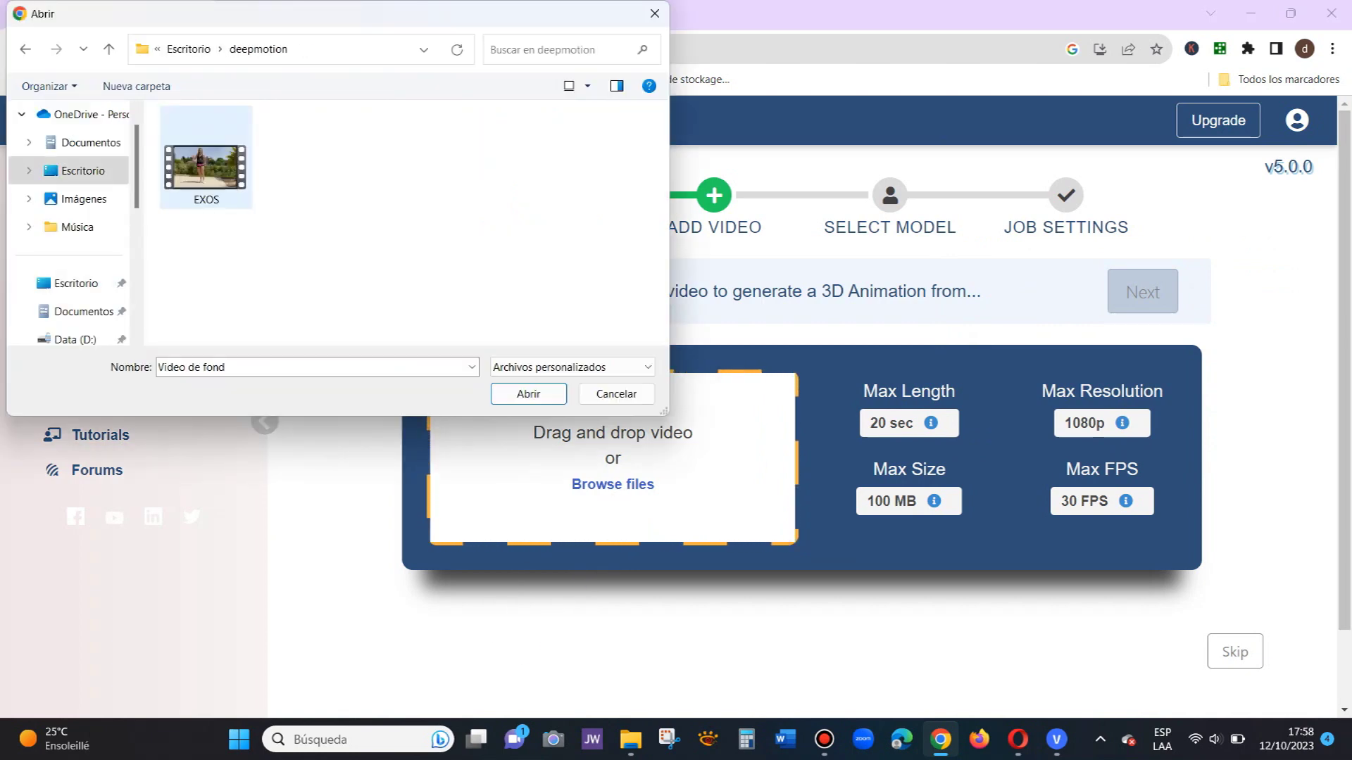
double_click(205, 167)
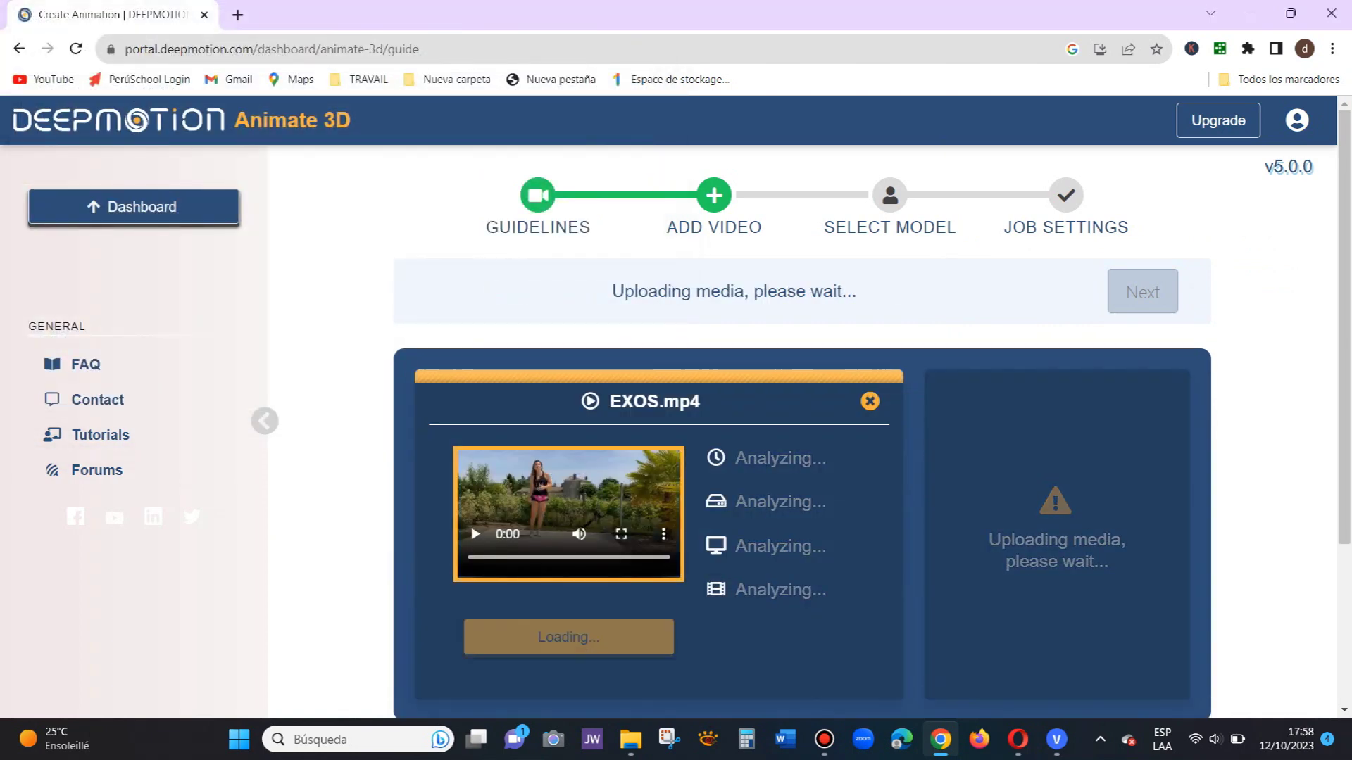
Step: Let EXOS.mp4 finish uploading and continue to character model selection
scroll(802, 407, down, 2)
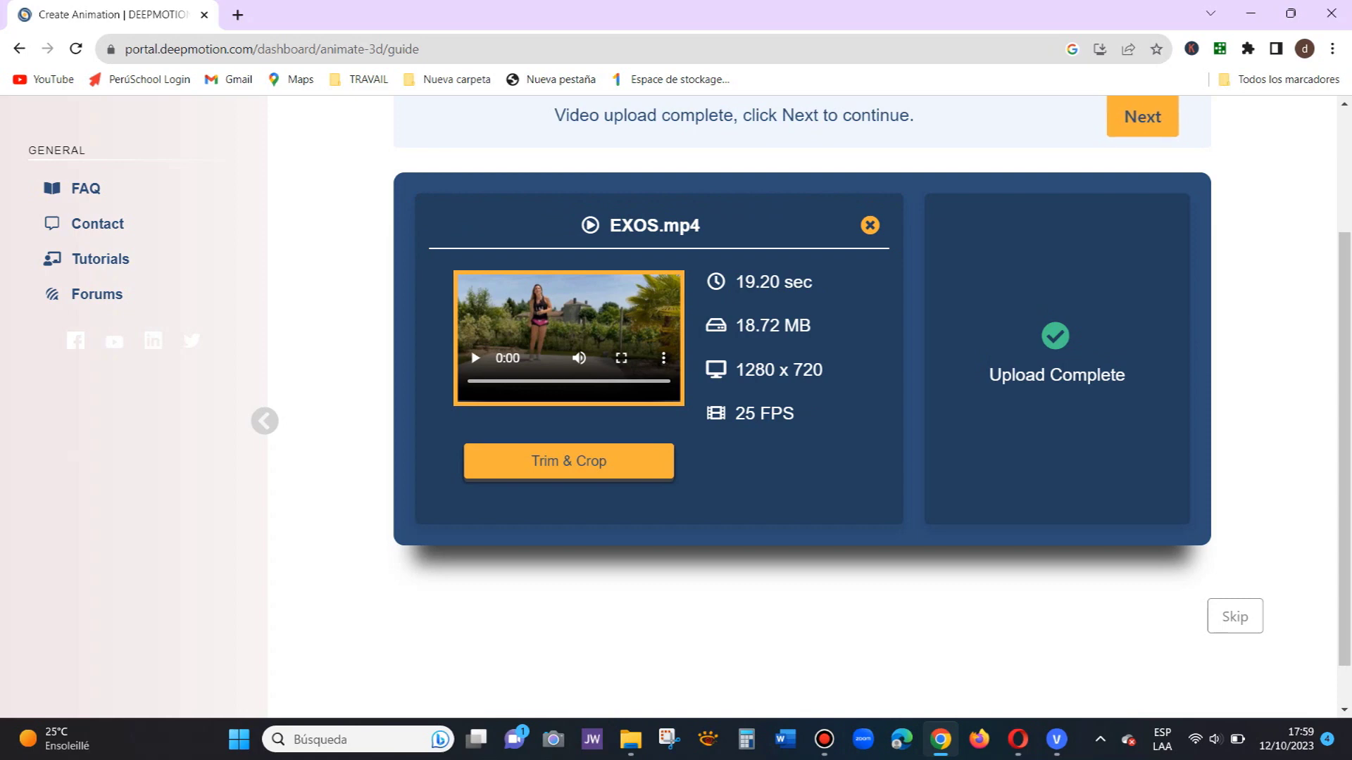
scroll(669, 407, up, 3)
click(1142, 291)
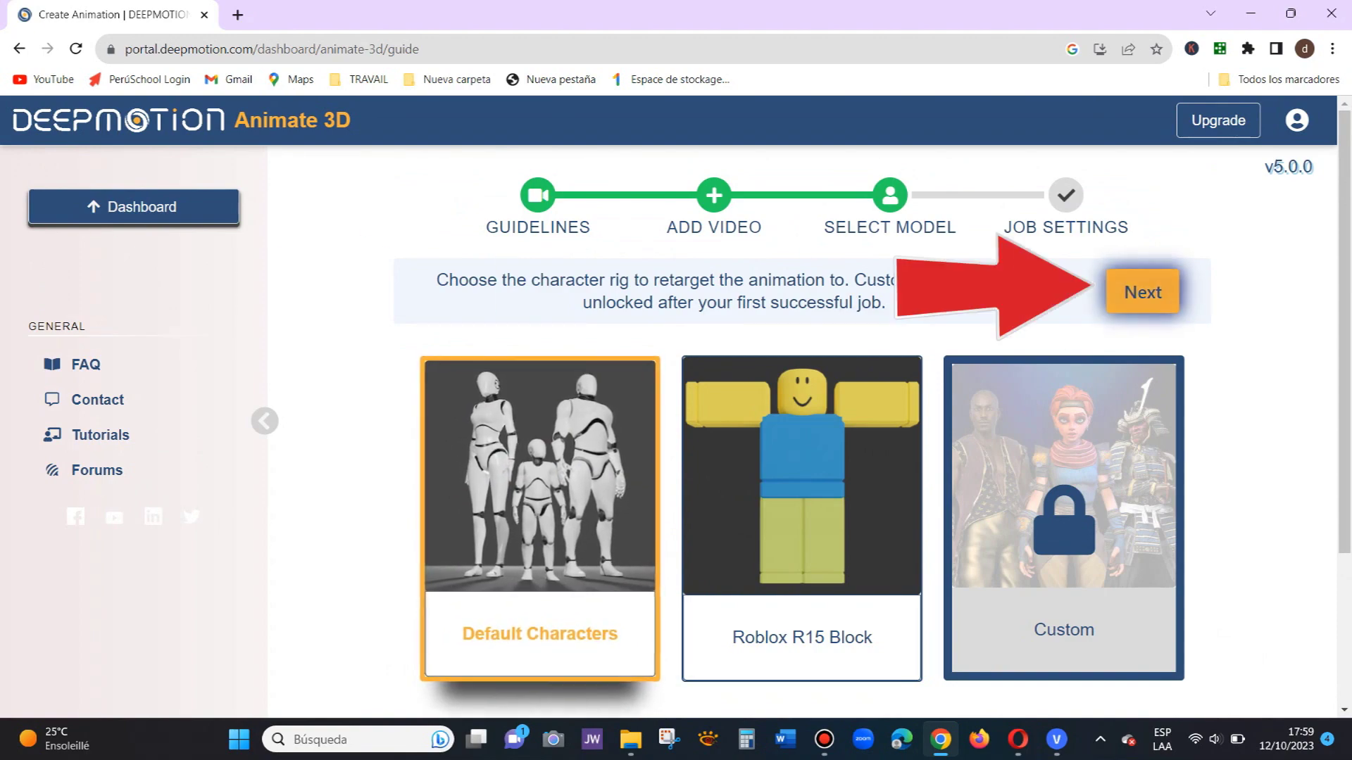
Step: Keep Default Characters, enable Physics Filter, Head Rotation and Hand Tracking (Beta), and create the animation
click(1141, 292)
scroll(676, 407, down, 1)
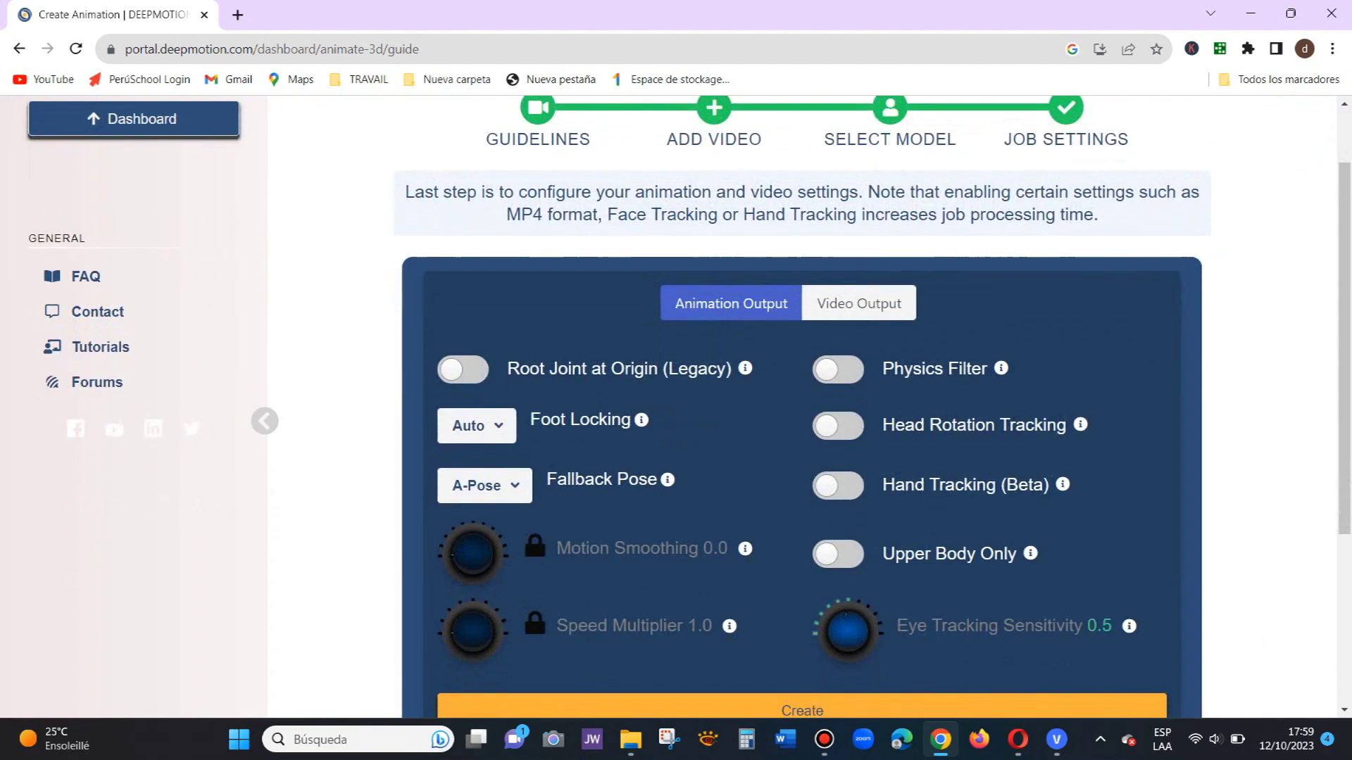
click(838, 370)
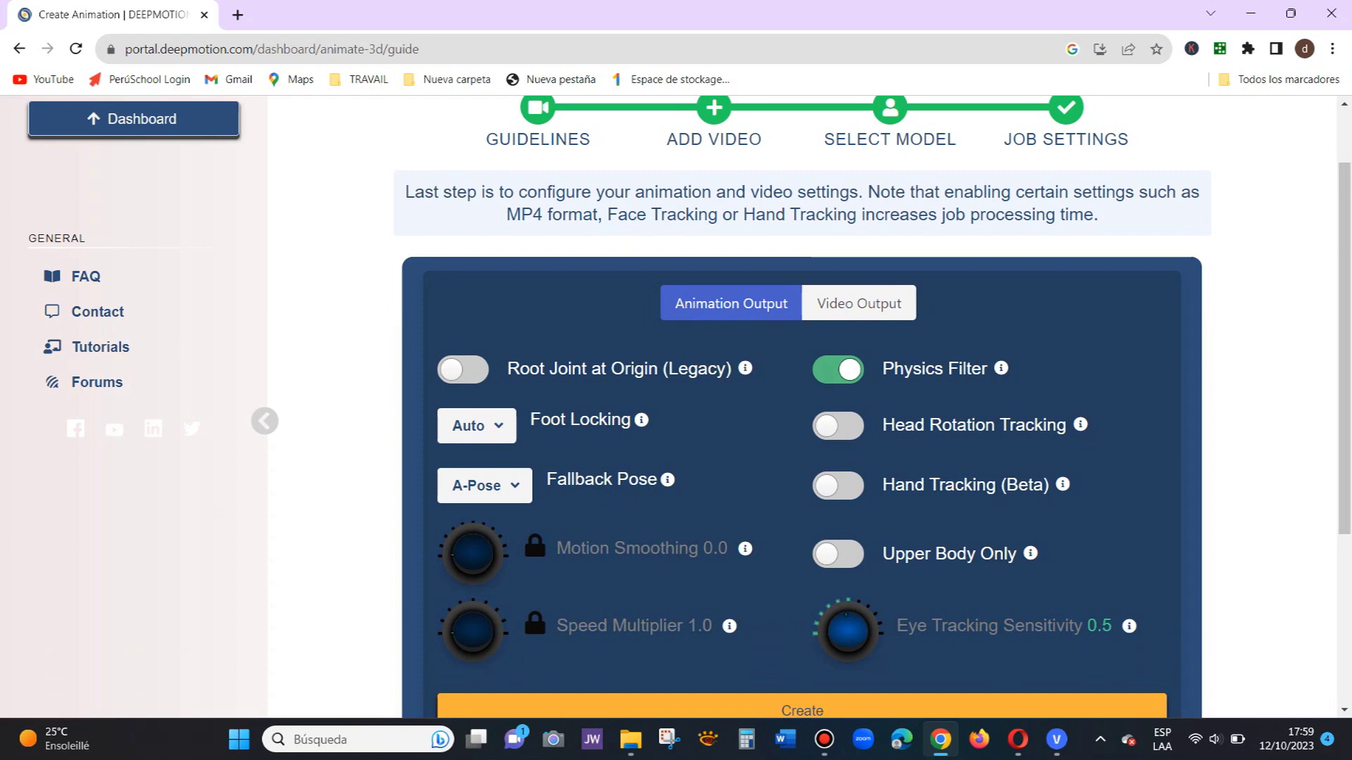
click(837, 426)
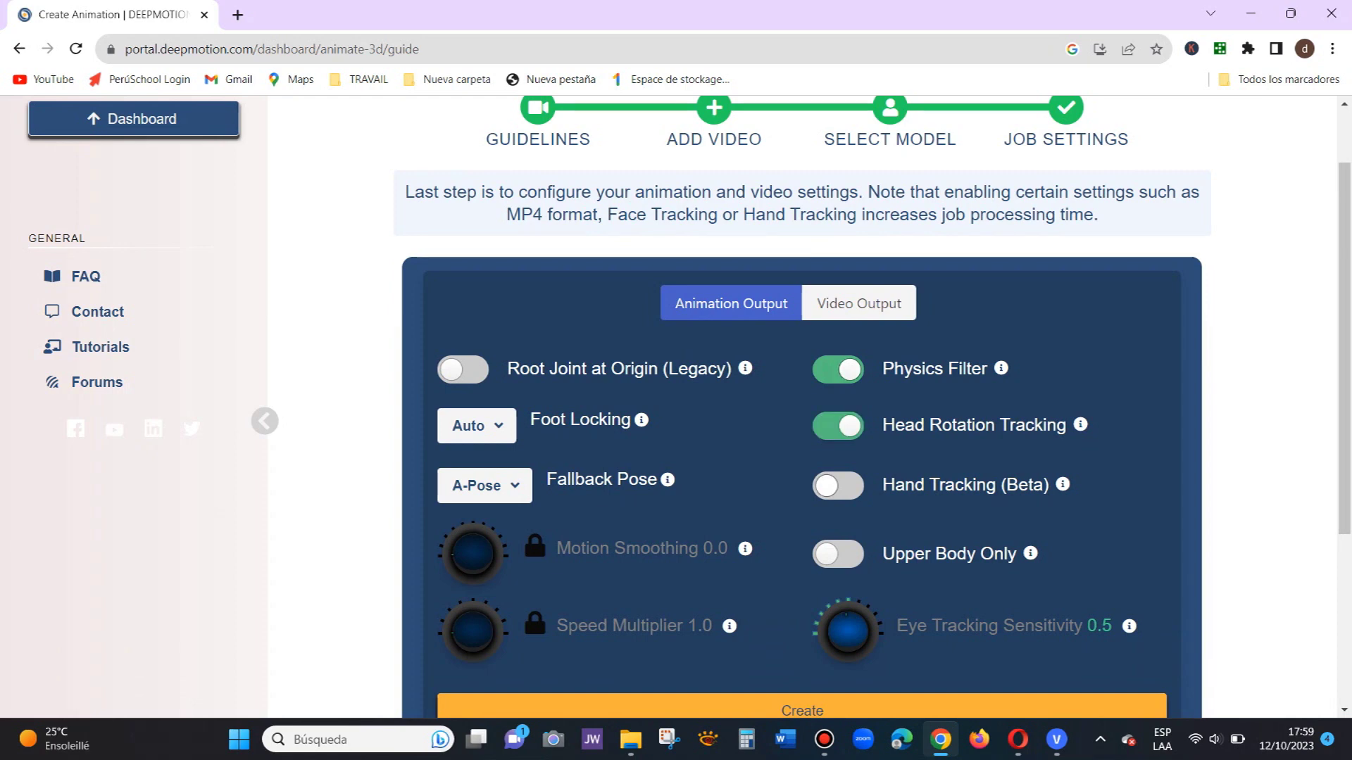
click(837, 486)
scroll(838, 486, down, 1)
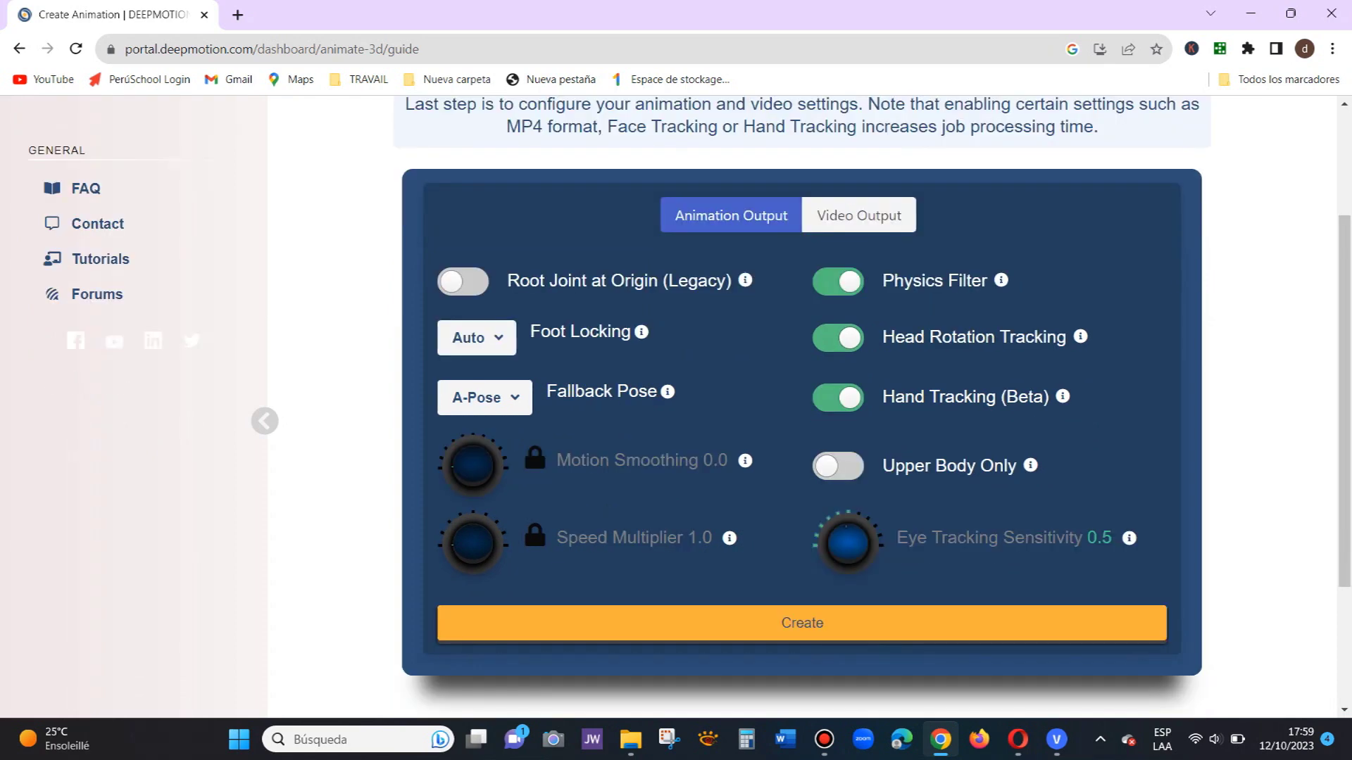
scroll(801, 422, down, 2)
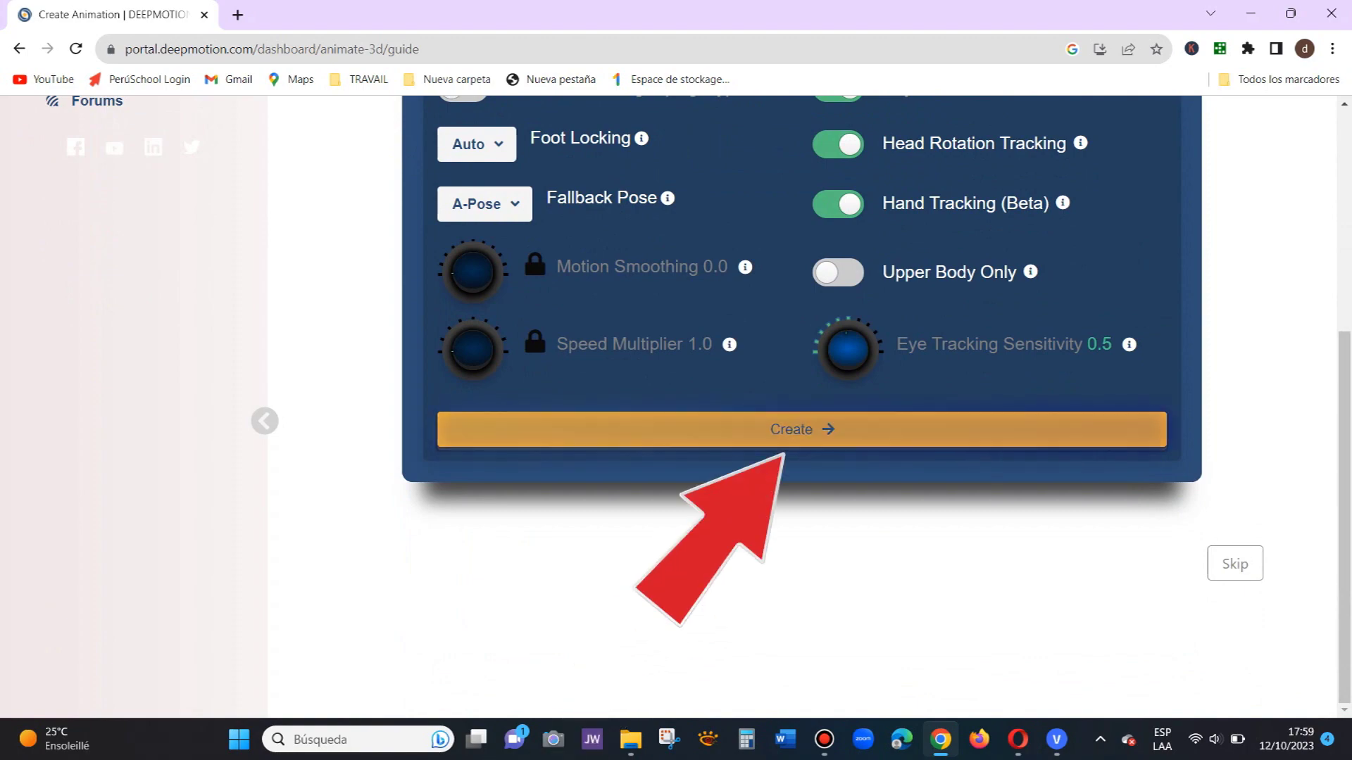
click(802, 429)
drag(942, 281, 943, 518)
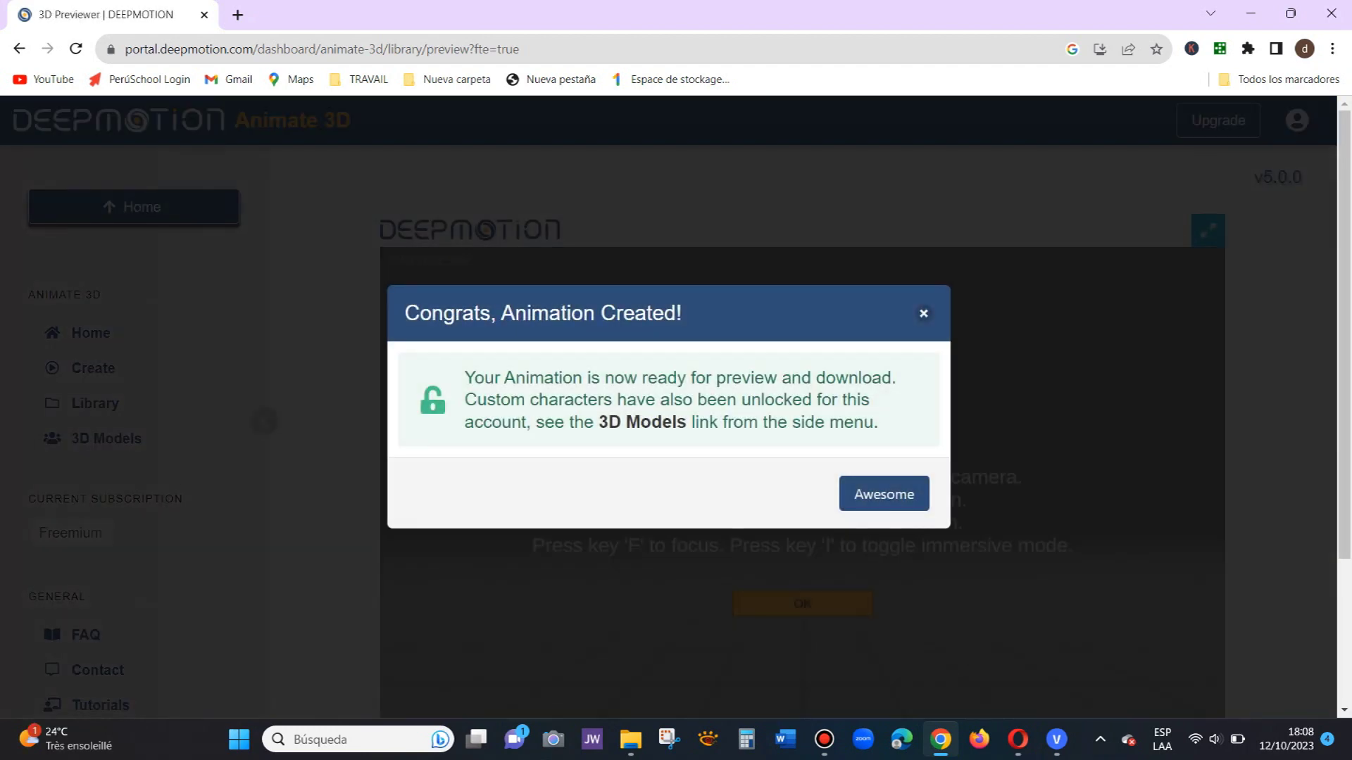
Step: Dismiss the animation-created and viewer-instruction notices to watch the animated preview
click(883, 494)
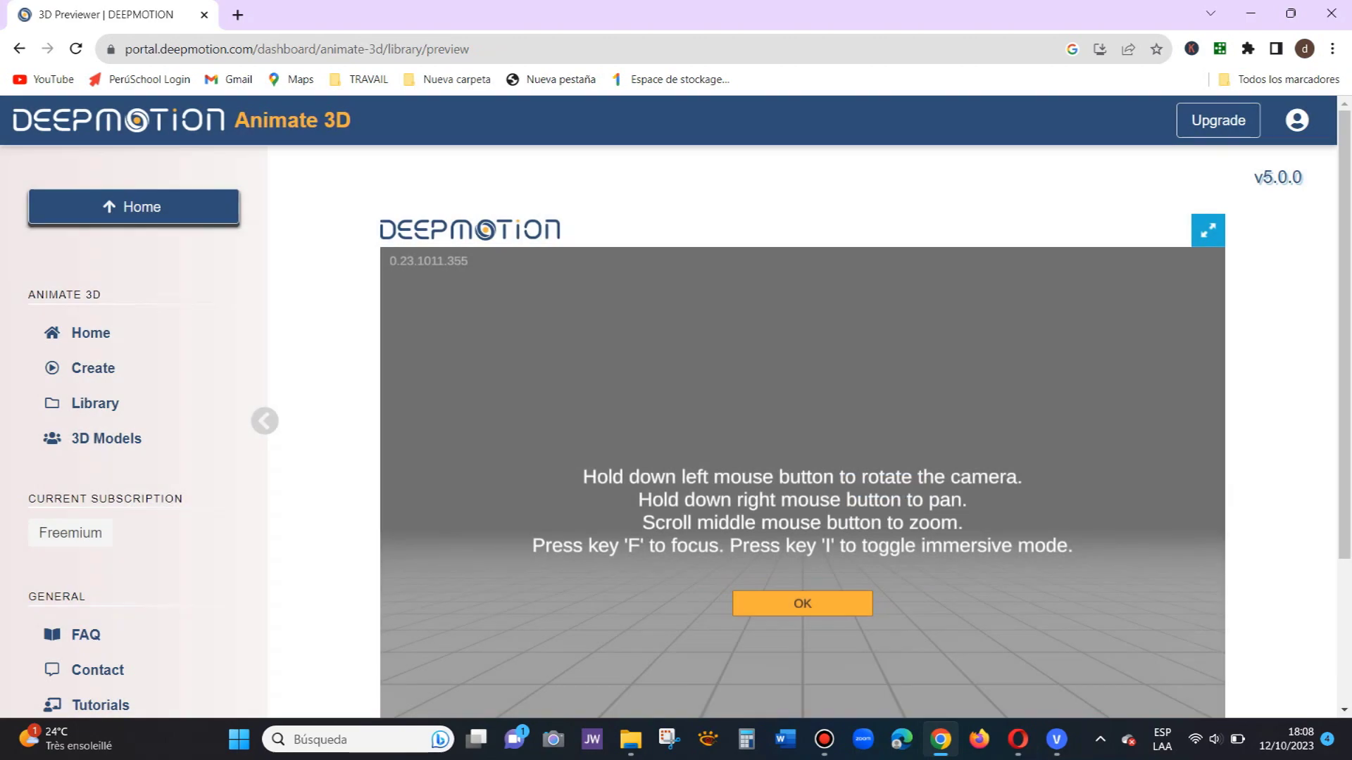
scroll(676, 407, down, 3)
scroll(676, 406, down, 2)
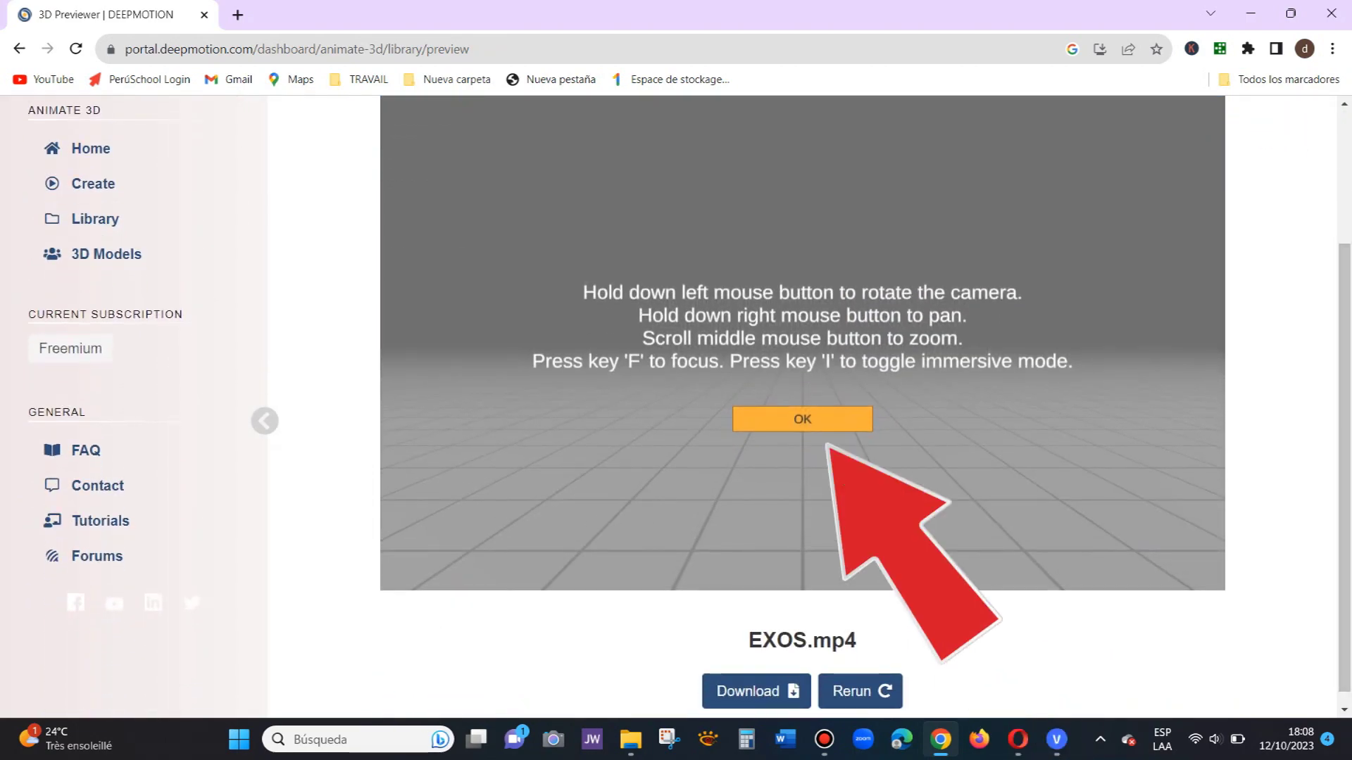
click(802, 419)
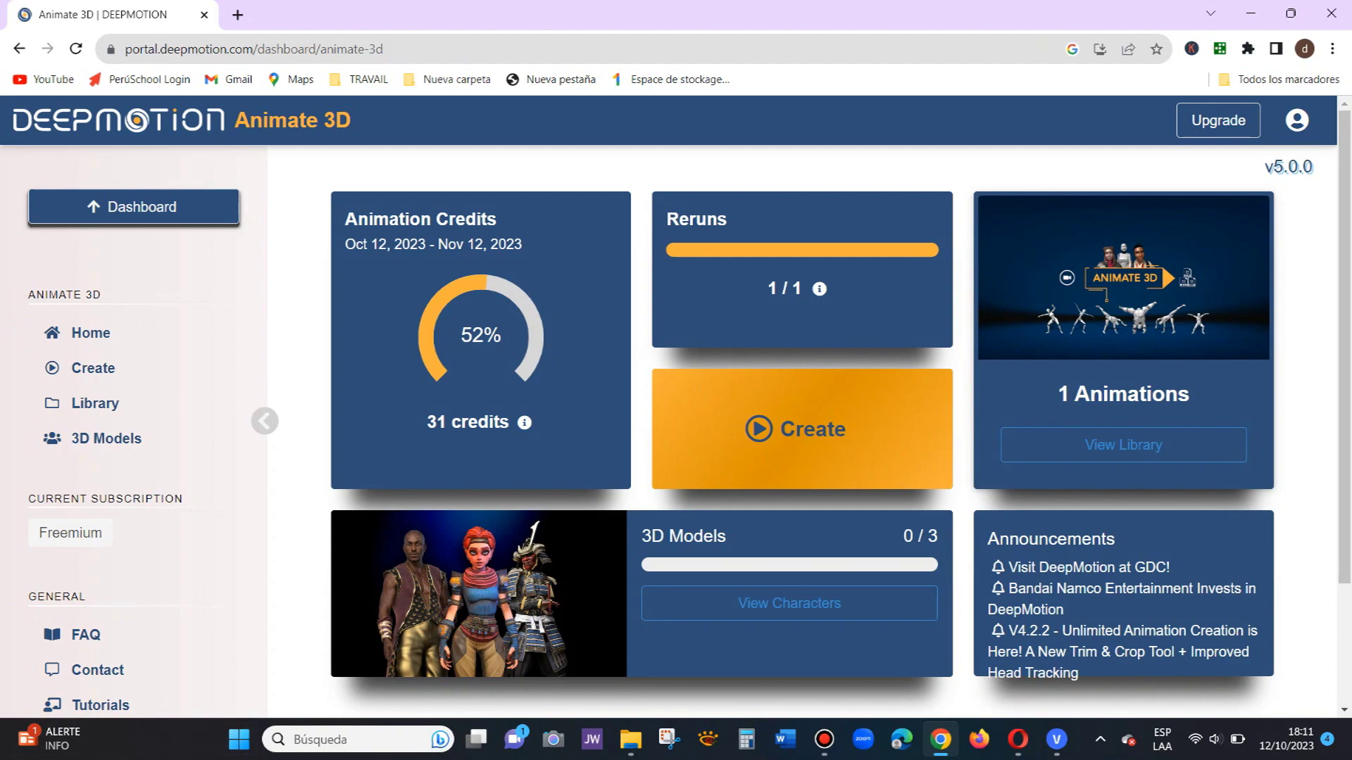
Step: Go to the 3D Models page and launch the Realistic Avatars (Avaturn) creator
scroll(789, 514, down, 1)
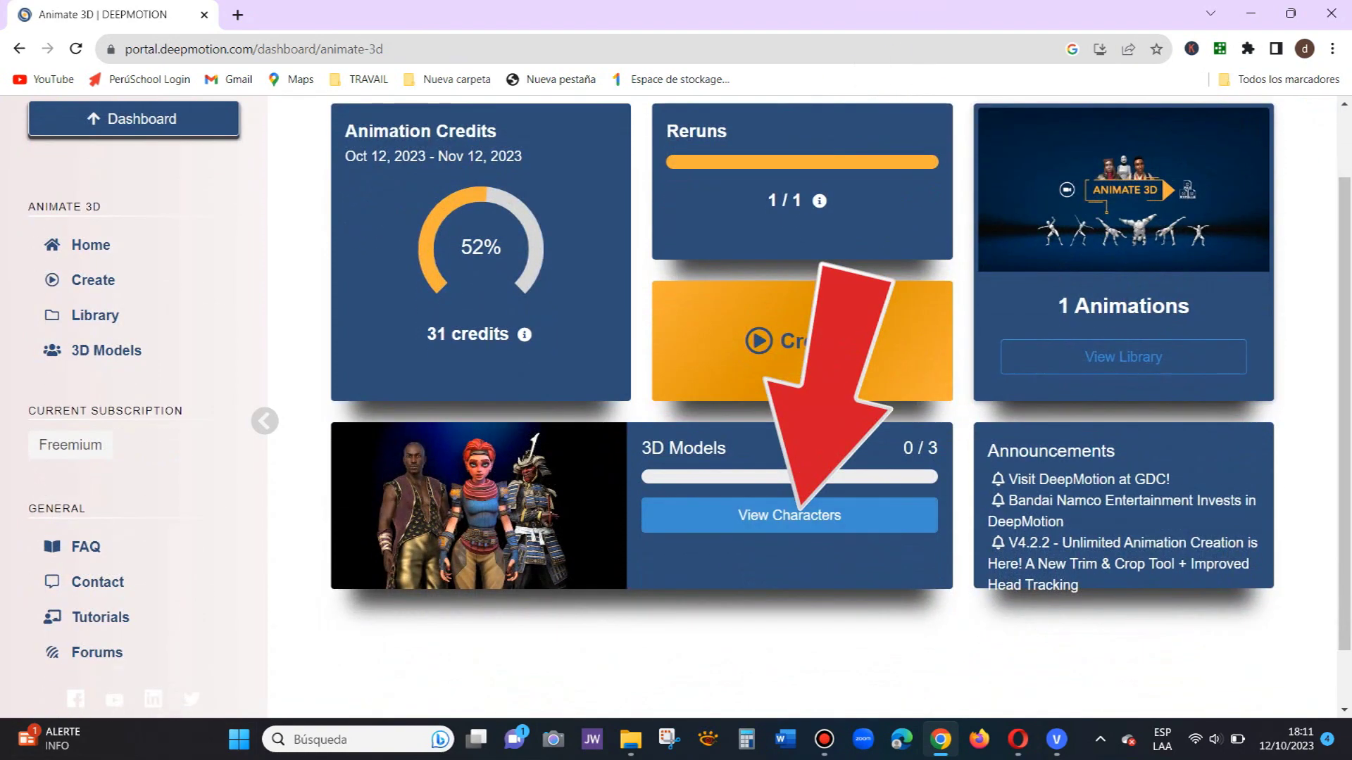
click(790, 515)
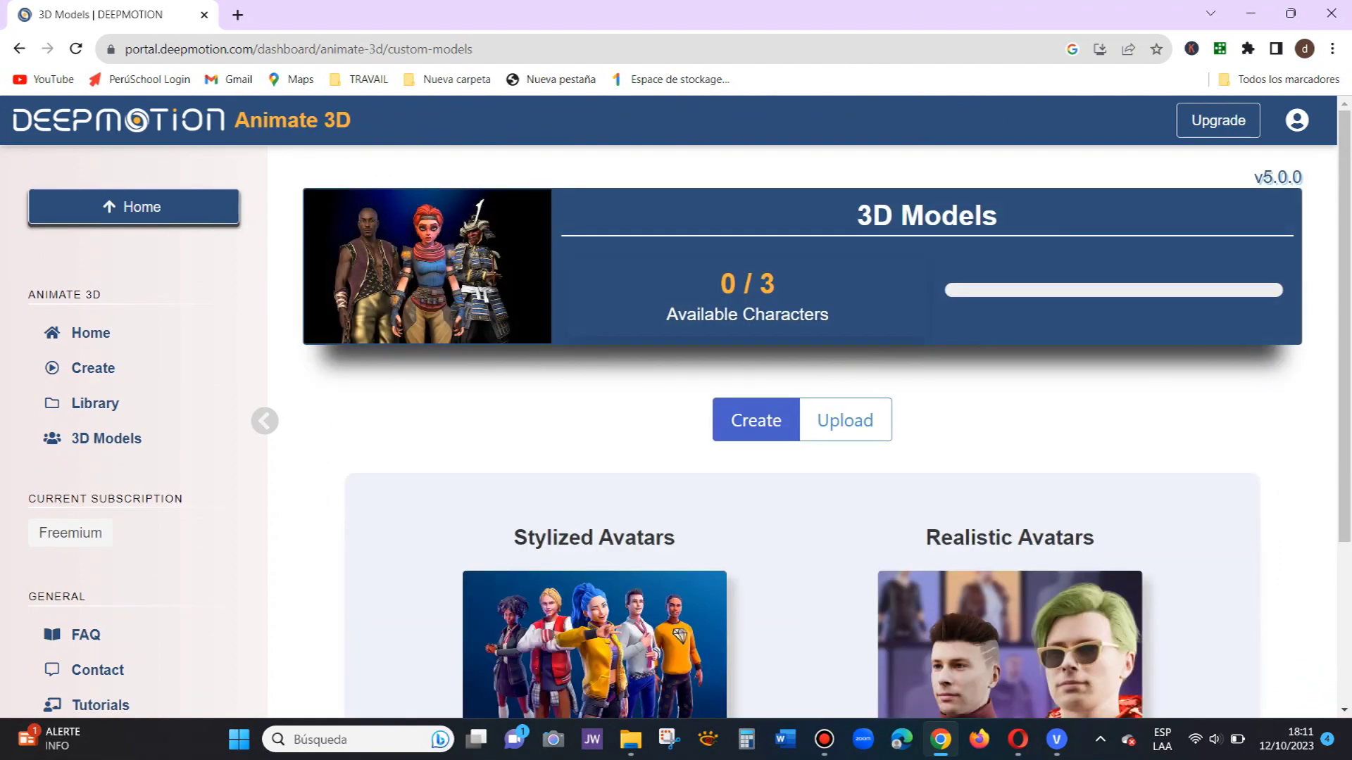
scroll(802, 409, down, 1)
scroll(676, 406, up, 1)
scroll(676, 407, down, 2)
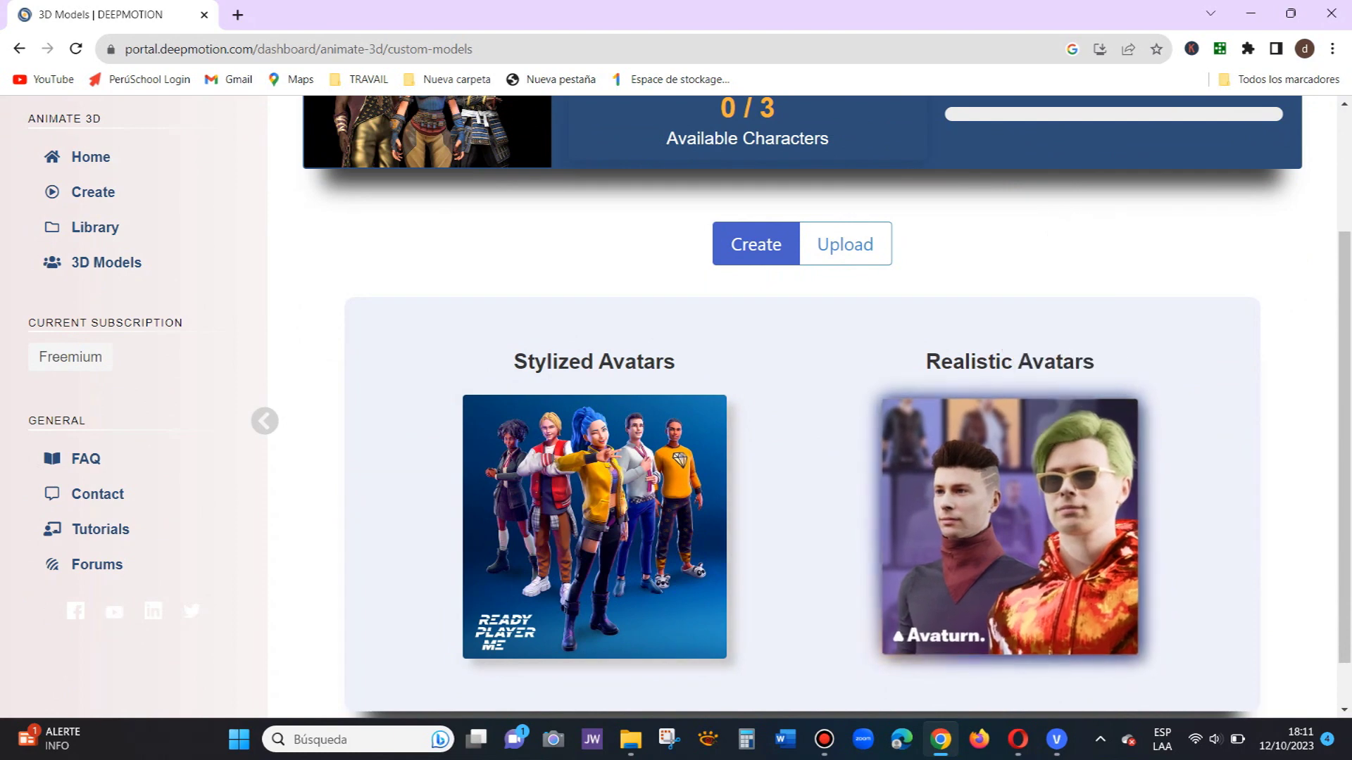
click(1009, 527)
scroll(803, 408, down, 3)
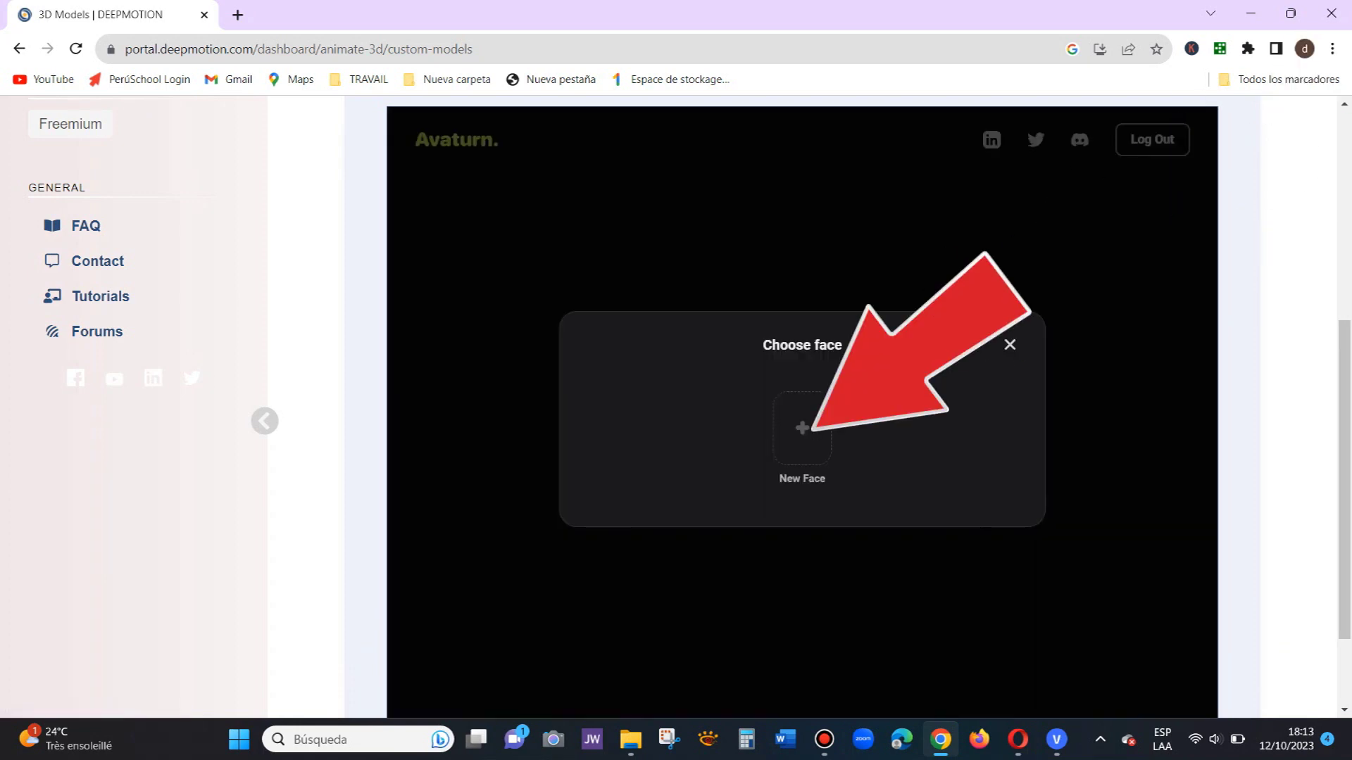
Step: Choose to build the new avatar from a face scan
click(802, 428)
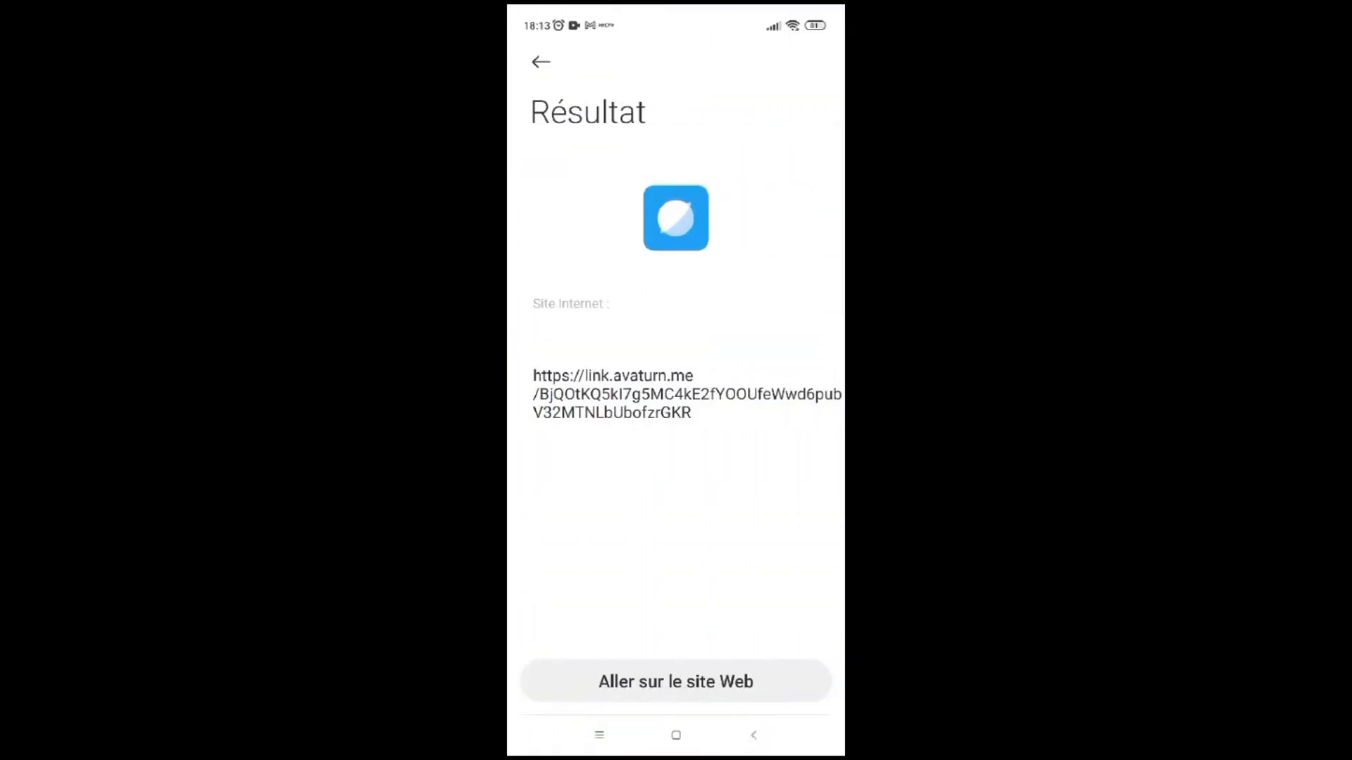
Step: Open the scanned link on the phone and step through all the scanning tips
click(676, 682)
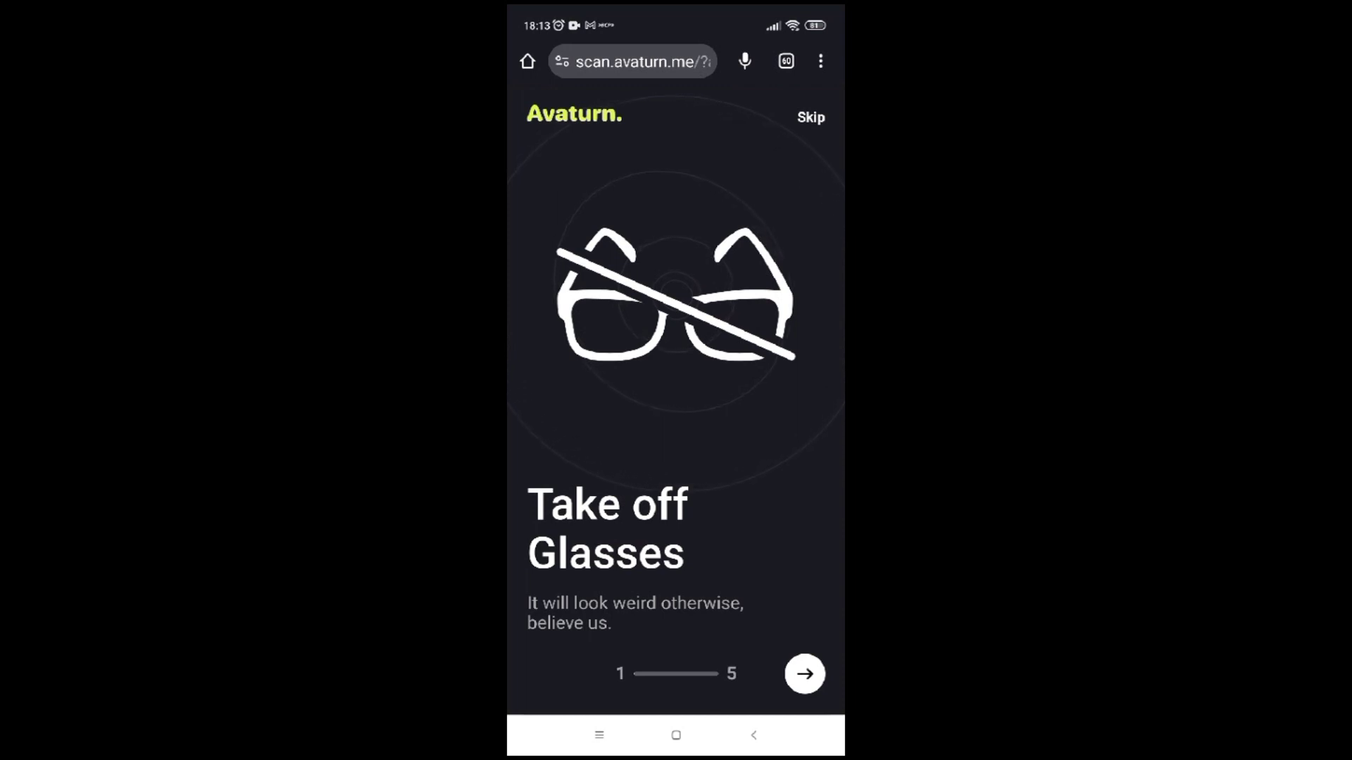
click(804, 674)
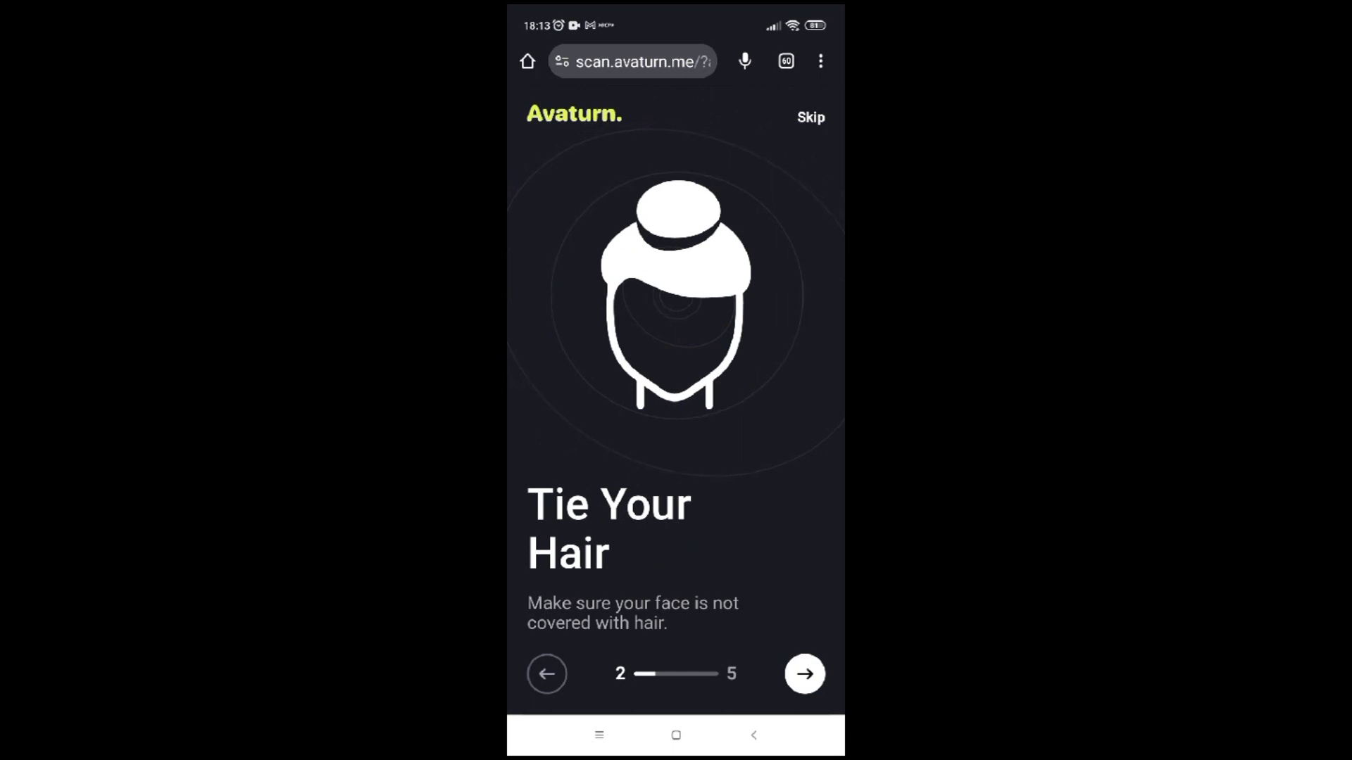
click(805, 674)
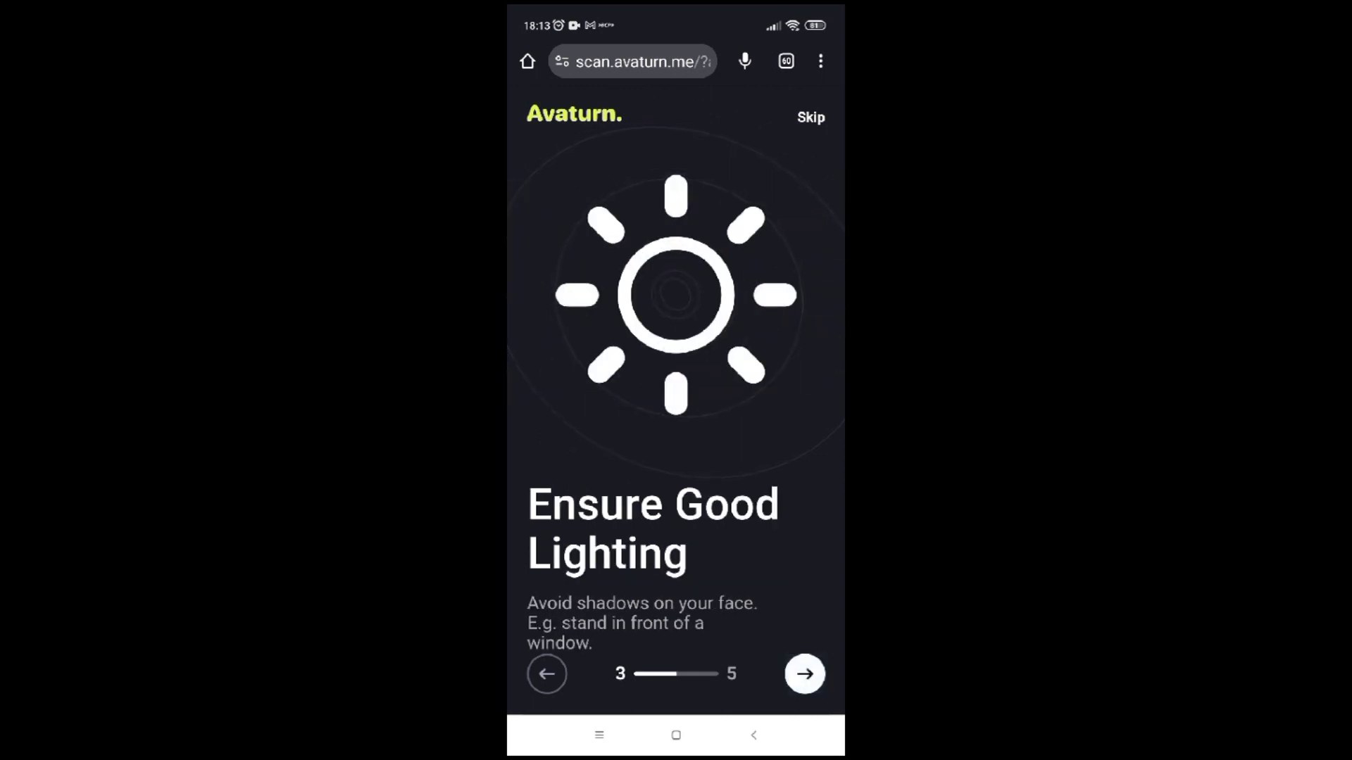
click(805, 674)
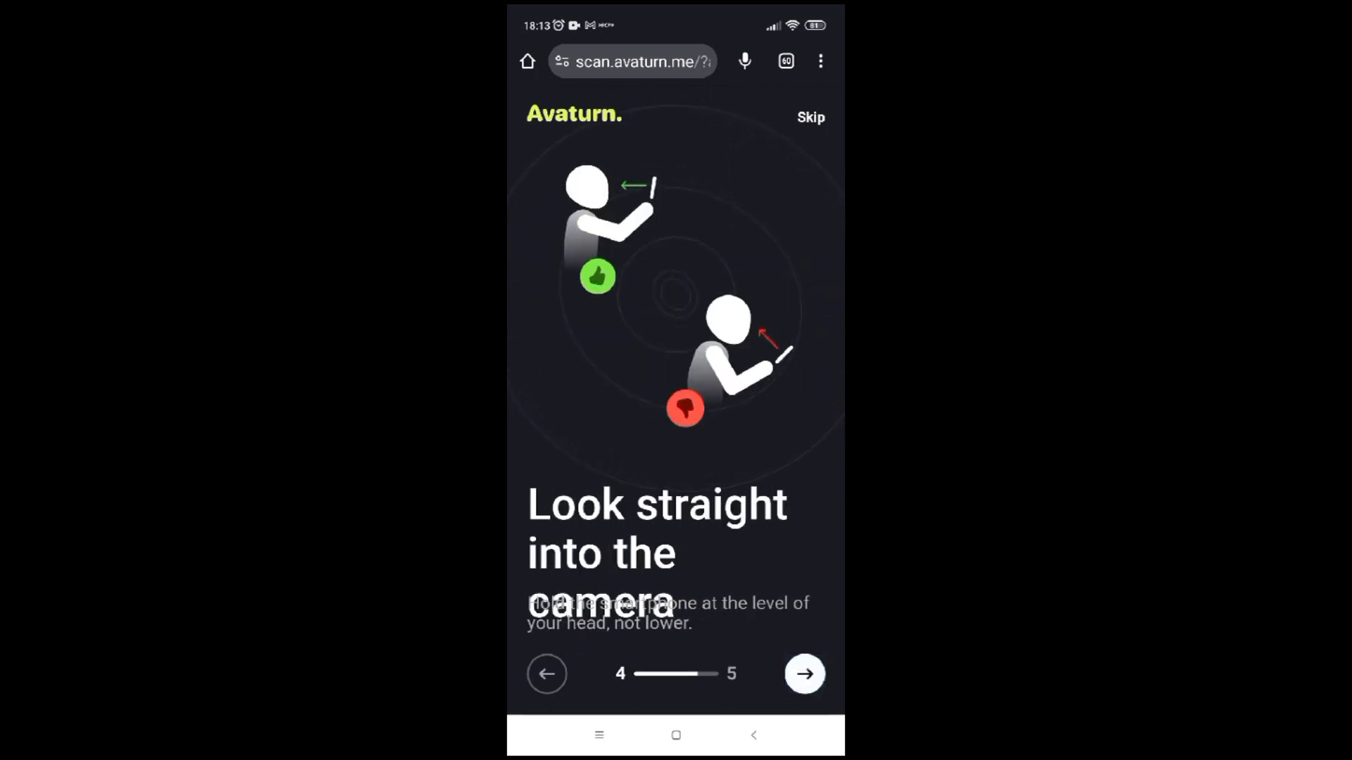
click(805, 673)
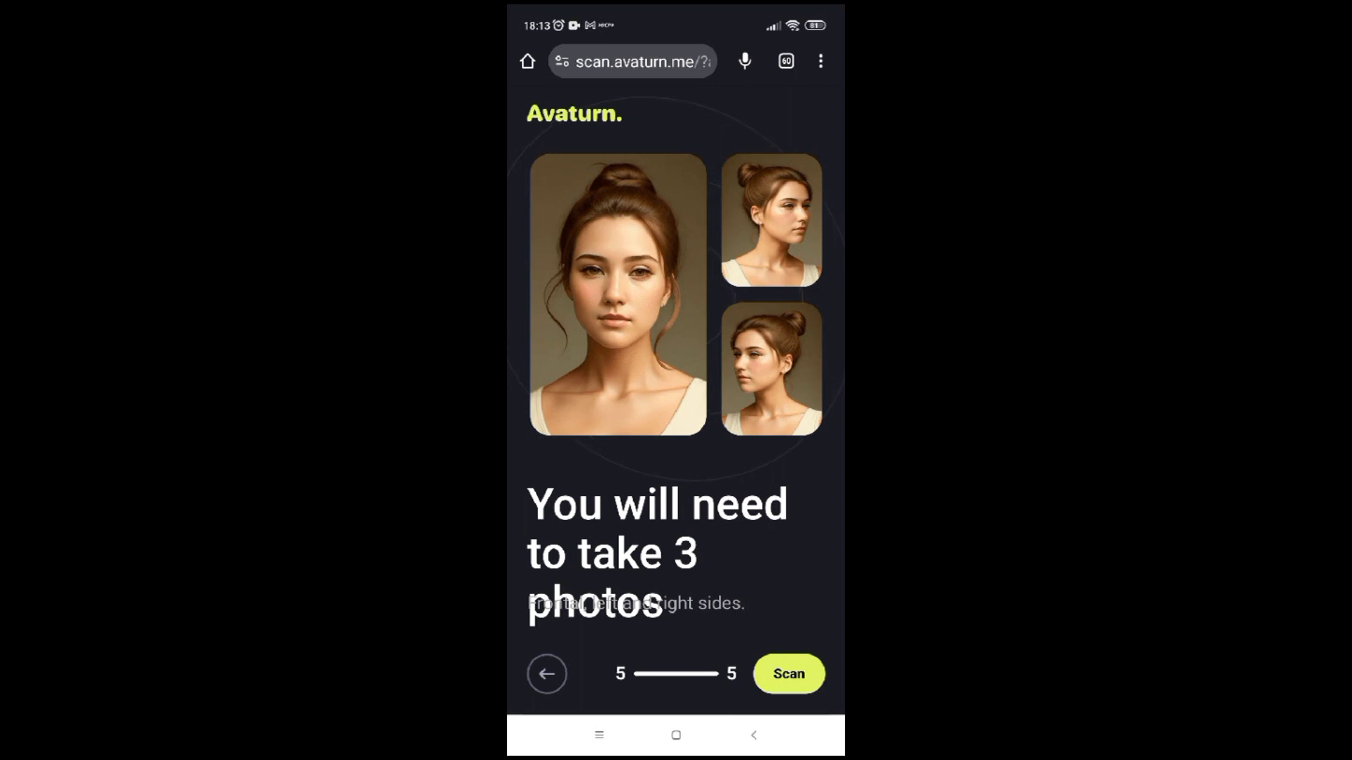
Step: Start the scan with a Female body type and continue to the face camera
click(788, 674)
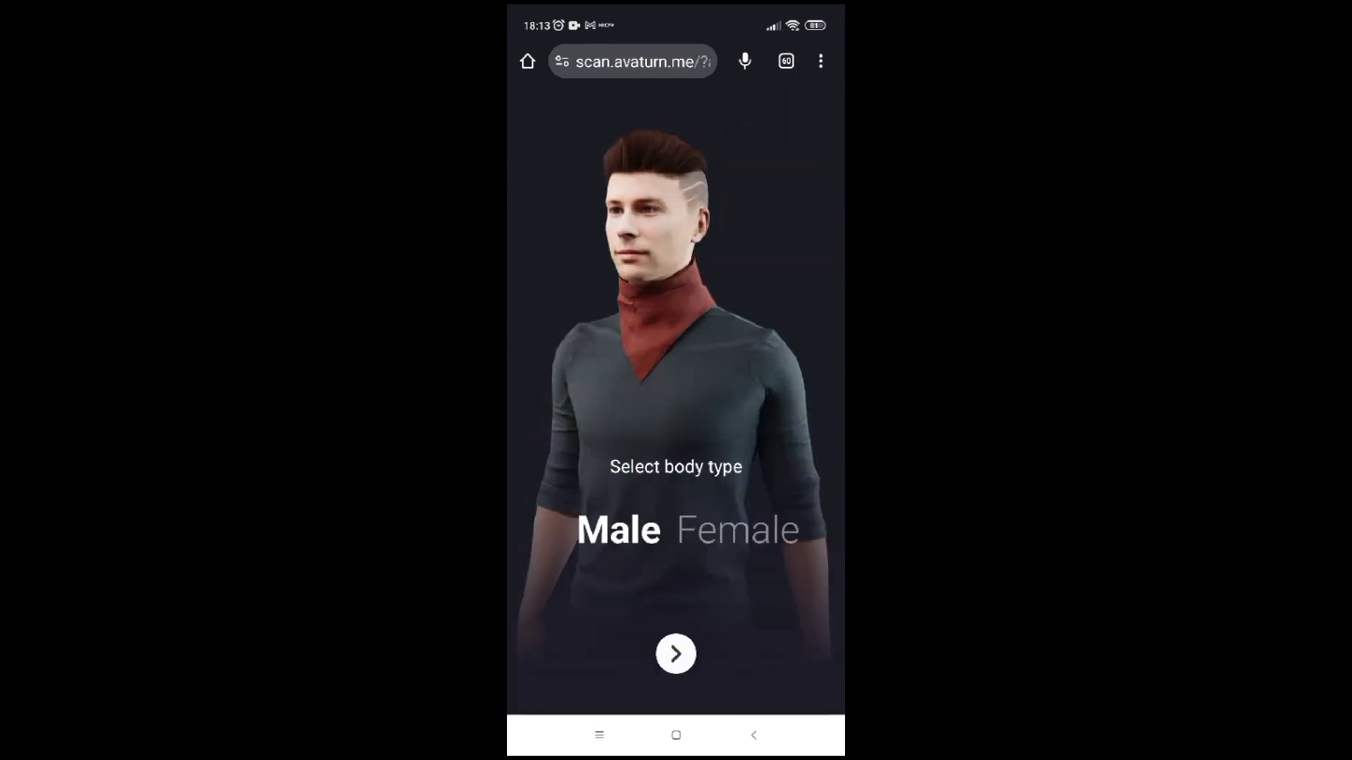
click(738, 530)
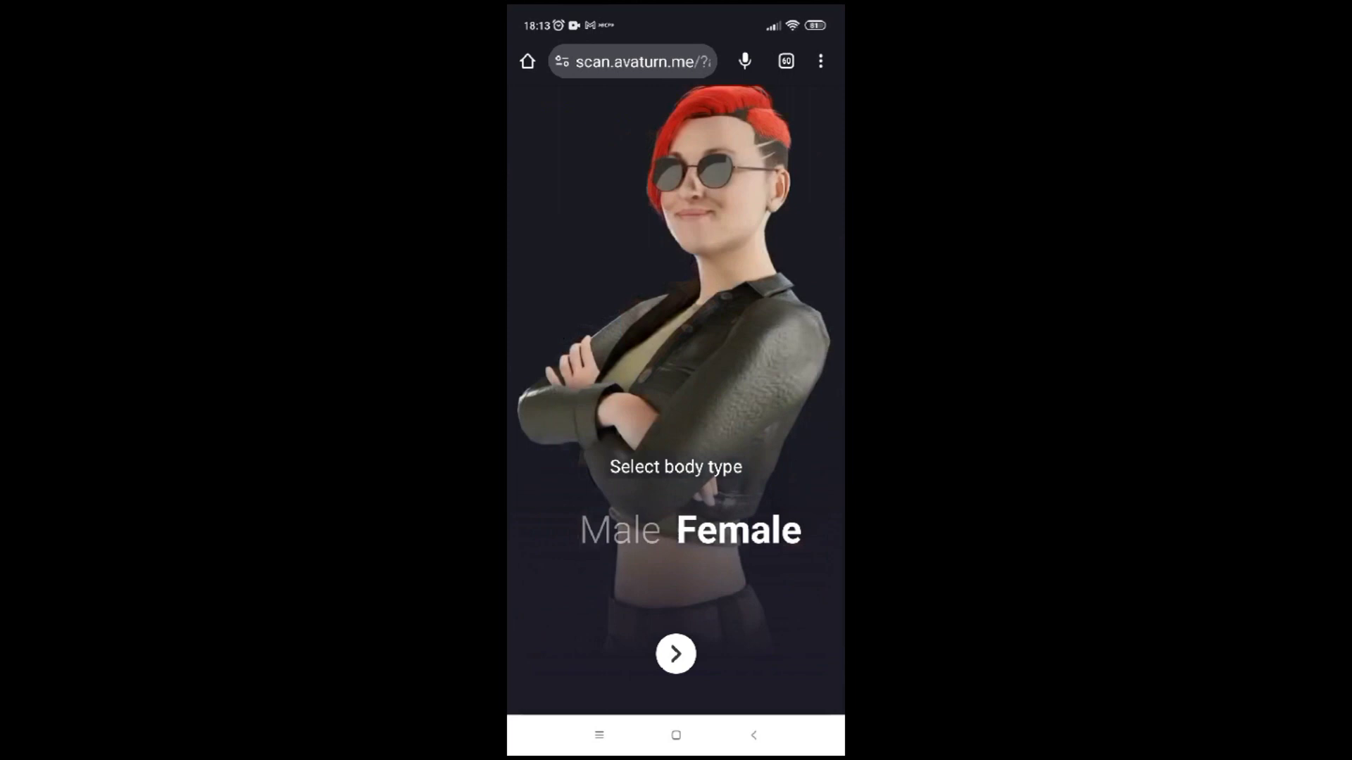
click(676, 654)
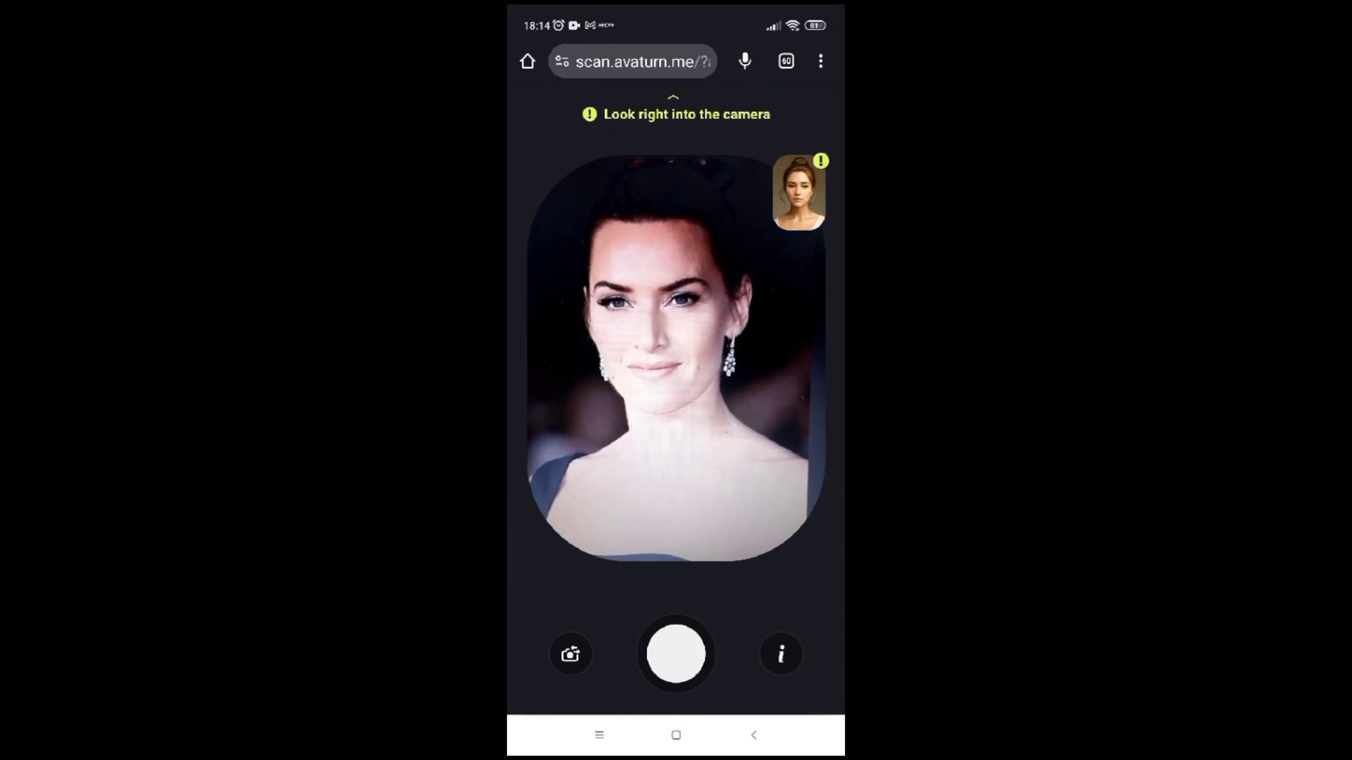
Step: Take front, left-turned and right-turned face photos and upload all three
click(676, 654)
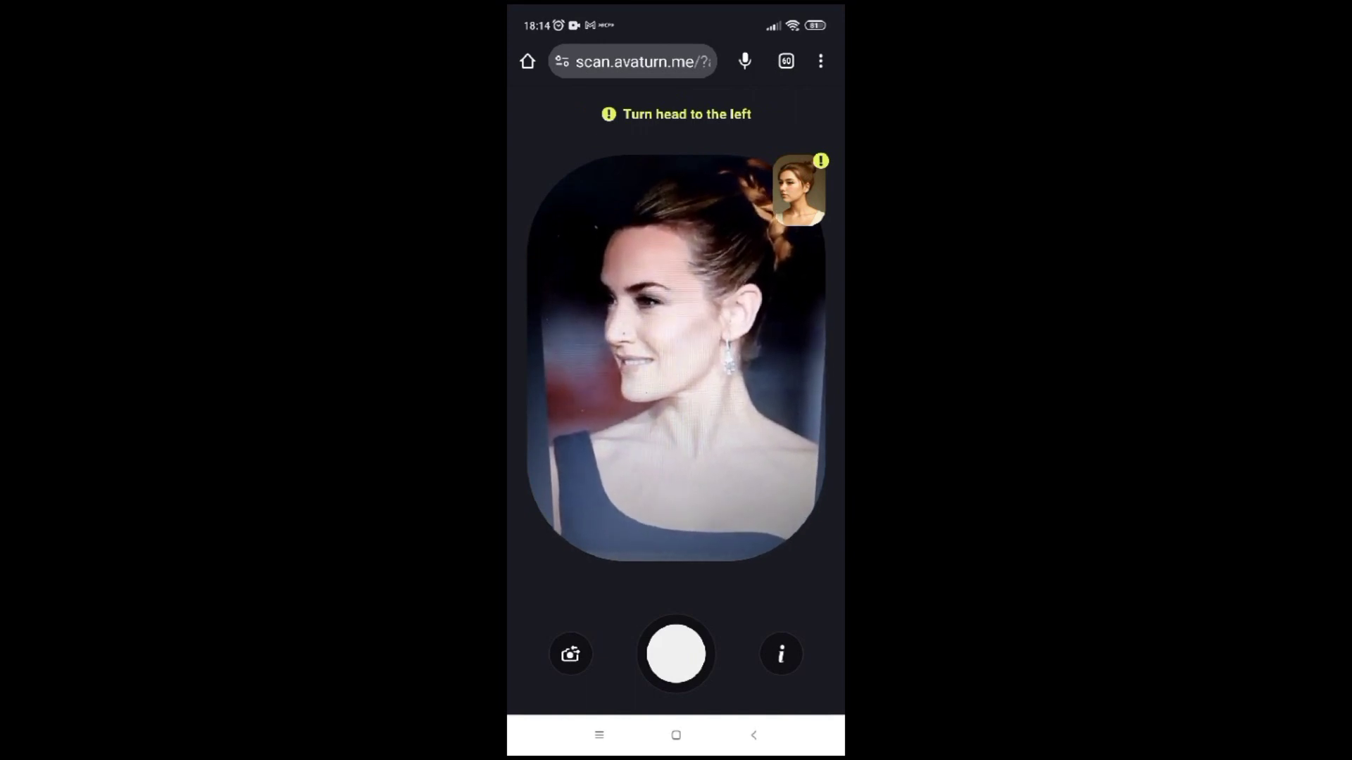
click(676, 654)
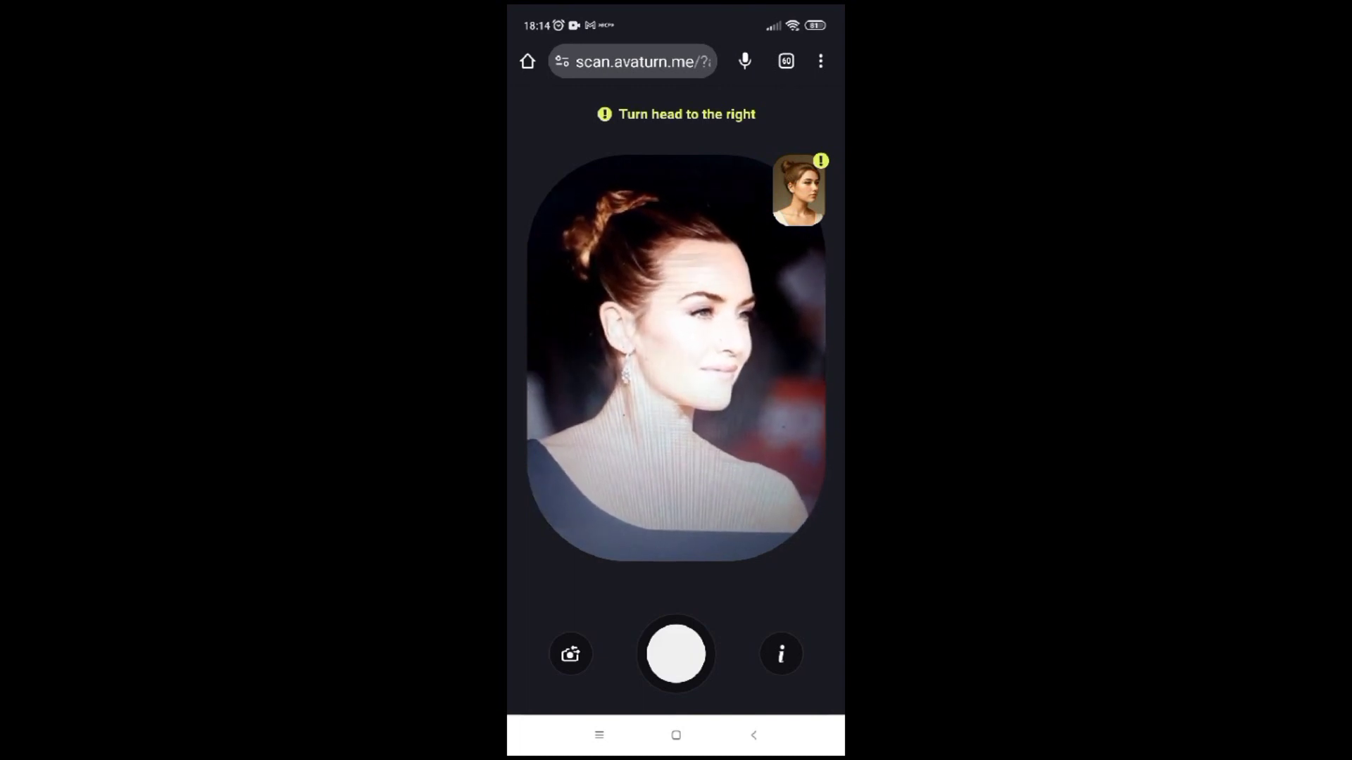
click(676, 654)
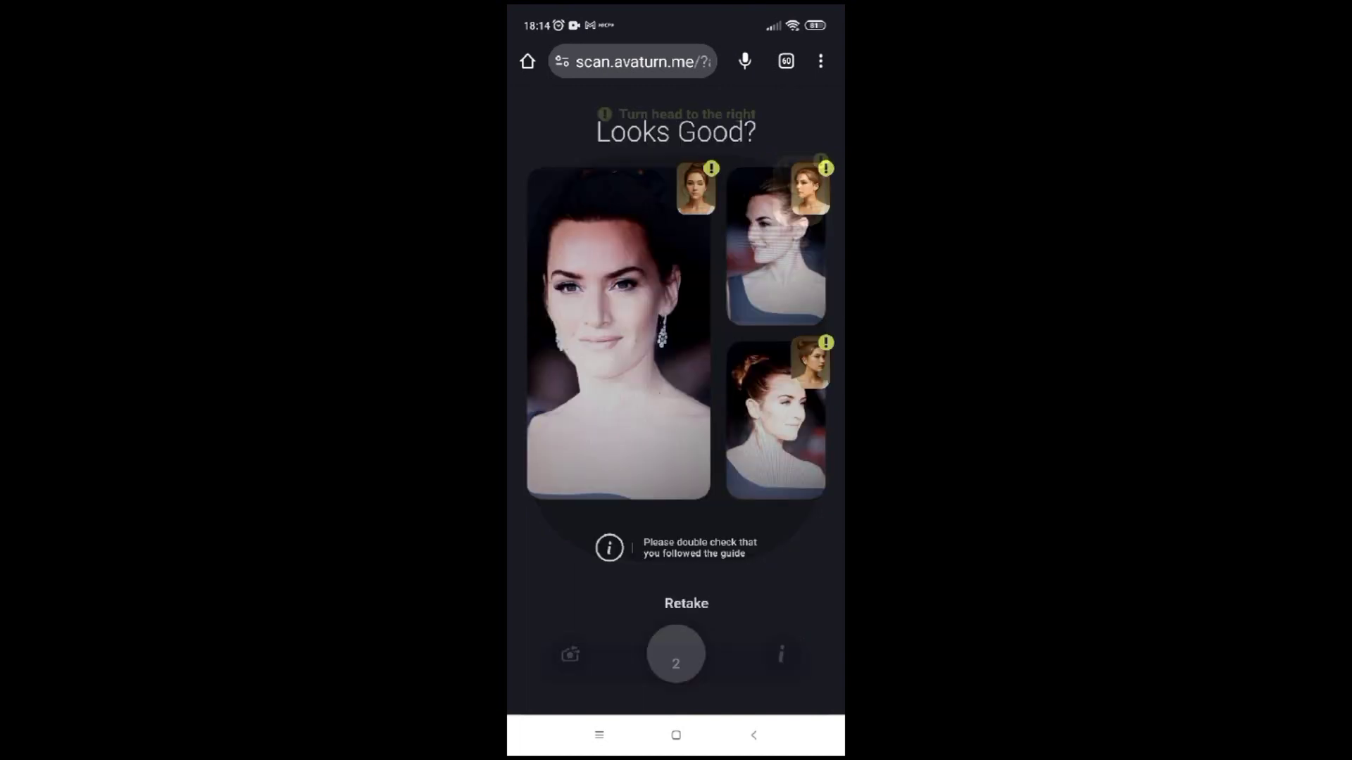
click(675, 661)
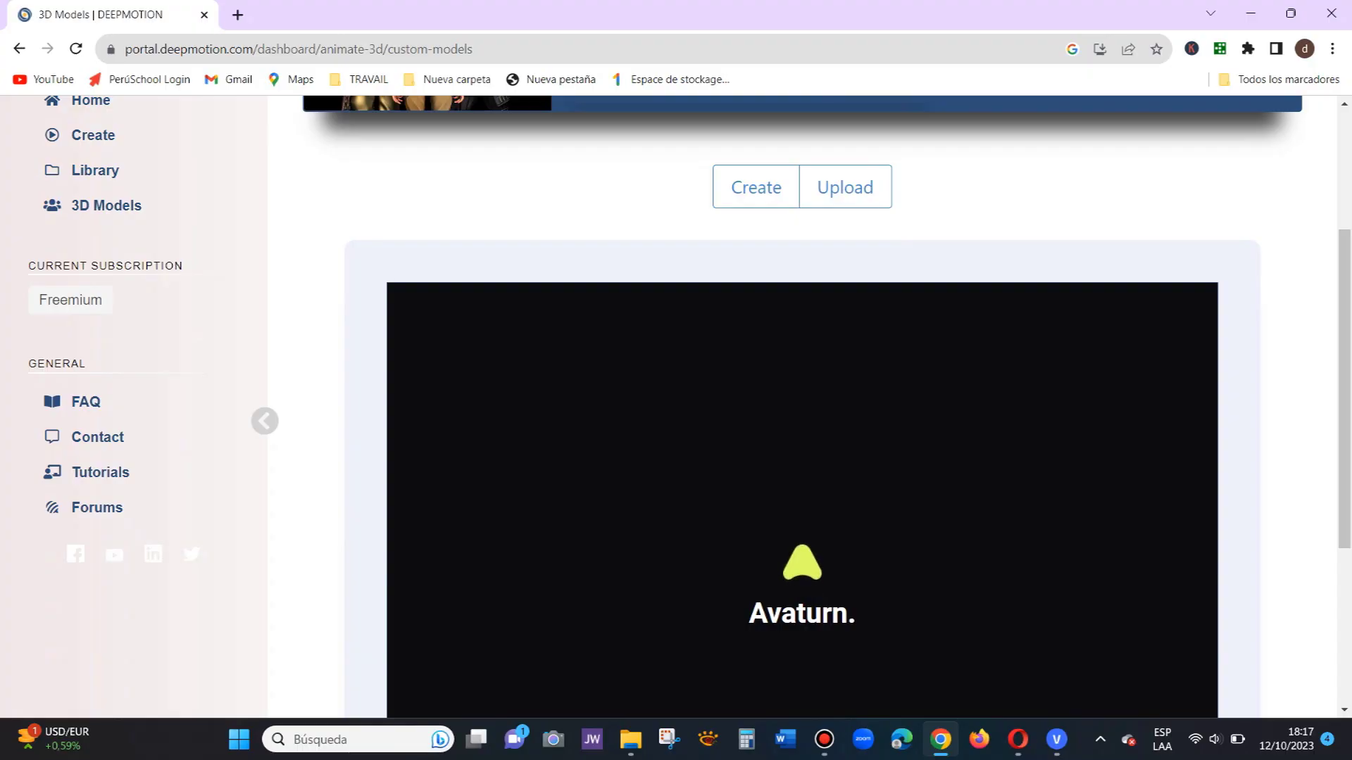
scroll(803, 408, down, 3)
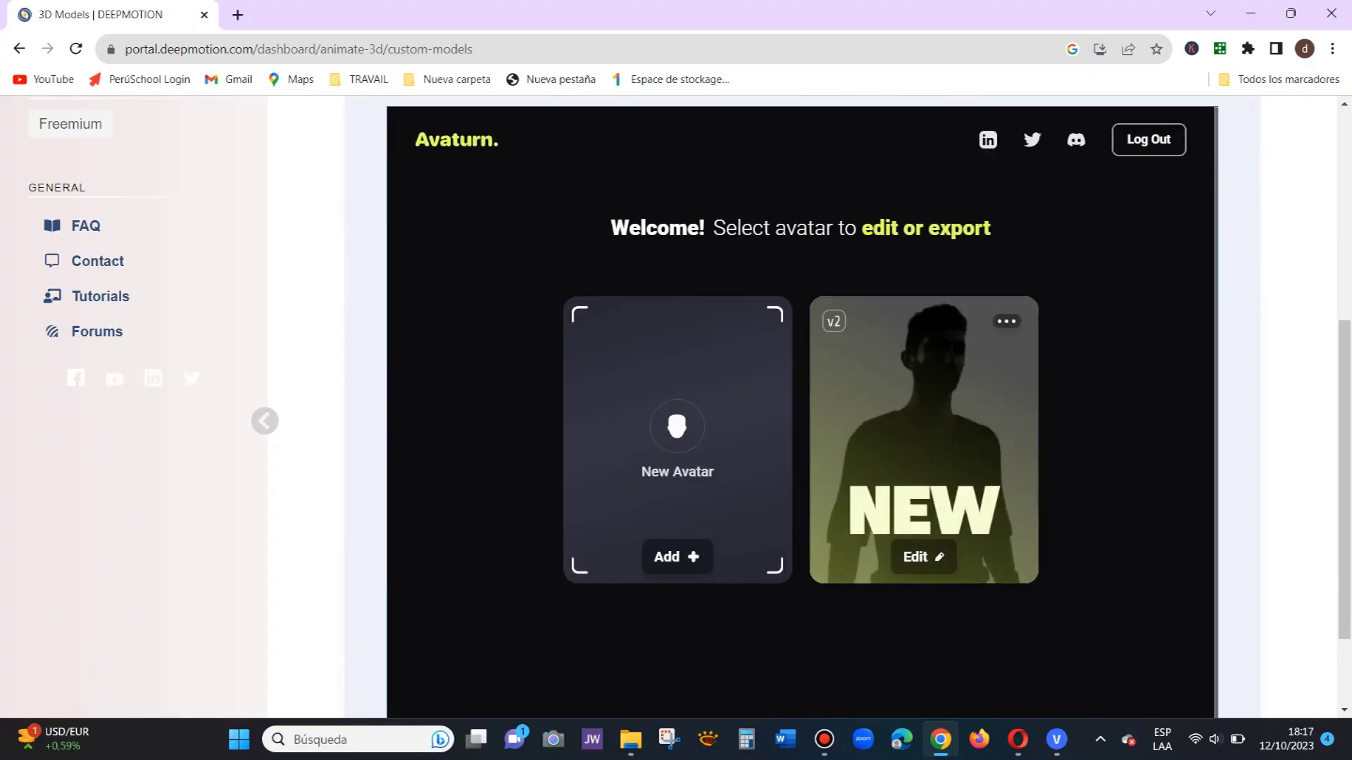
Step: Edit the new v2 avatar and apply the second body type thumbnail
click(923, 557)
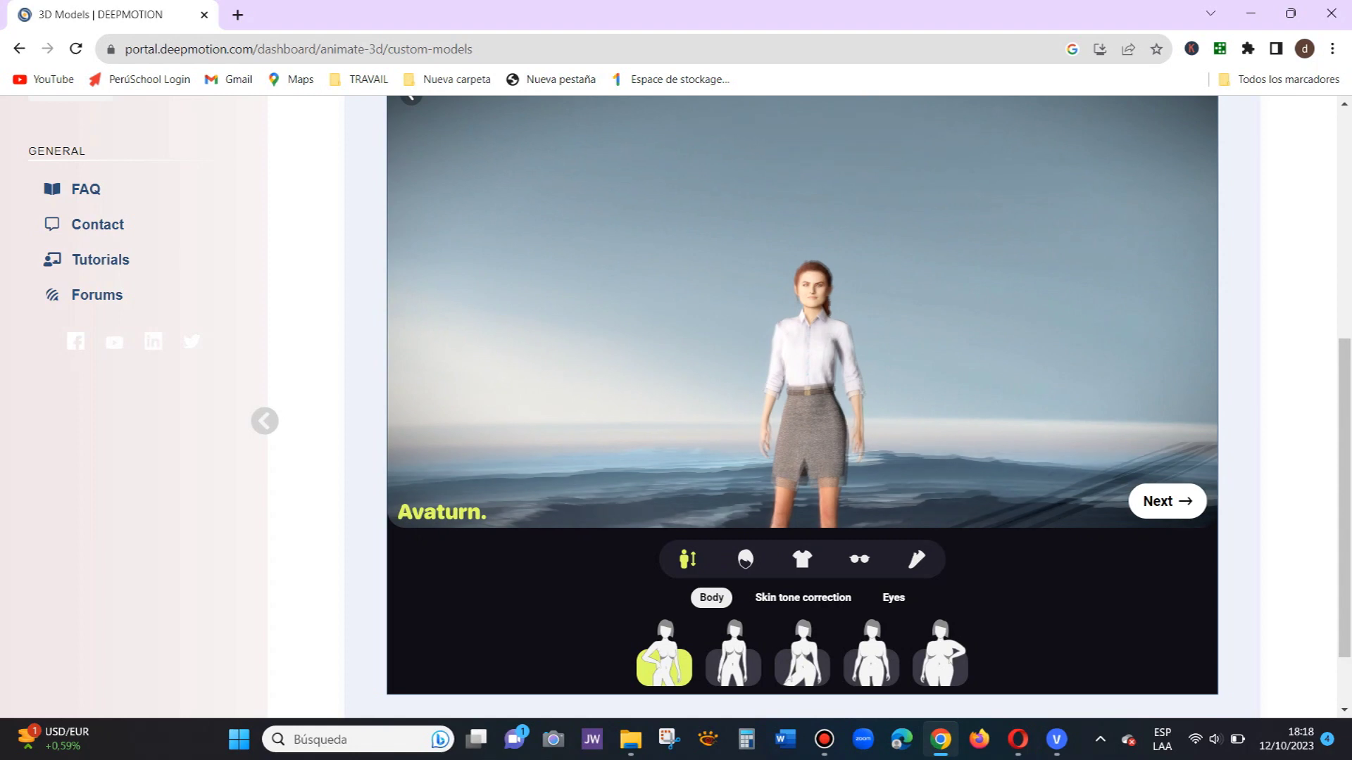
click(732, 667)
Step: Compare all five body types, keep the second, and set skin tone correction to 0.02
click(802, 667)
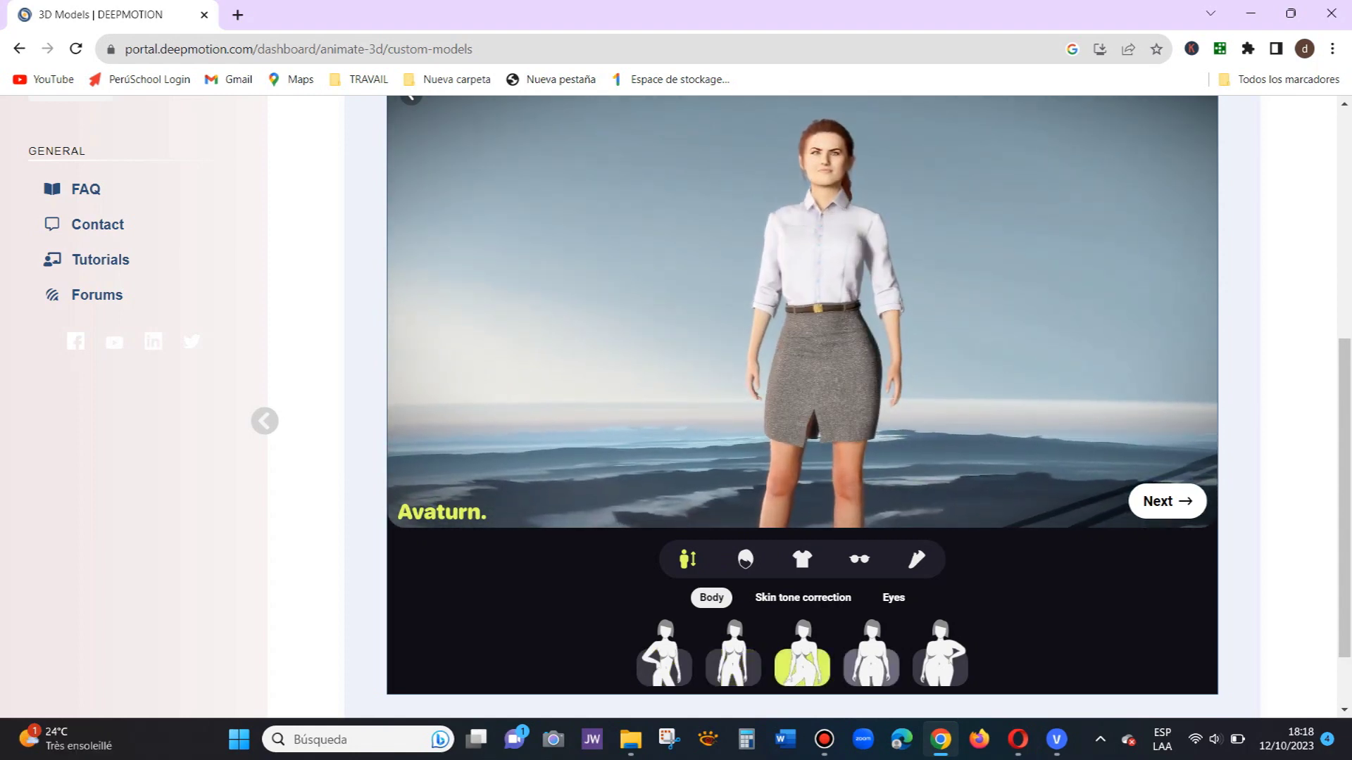
click(871, 667)
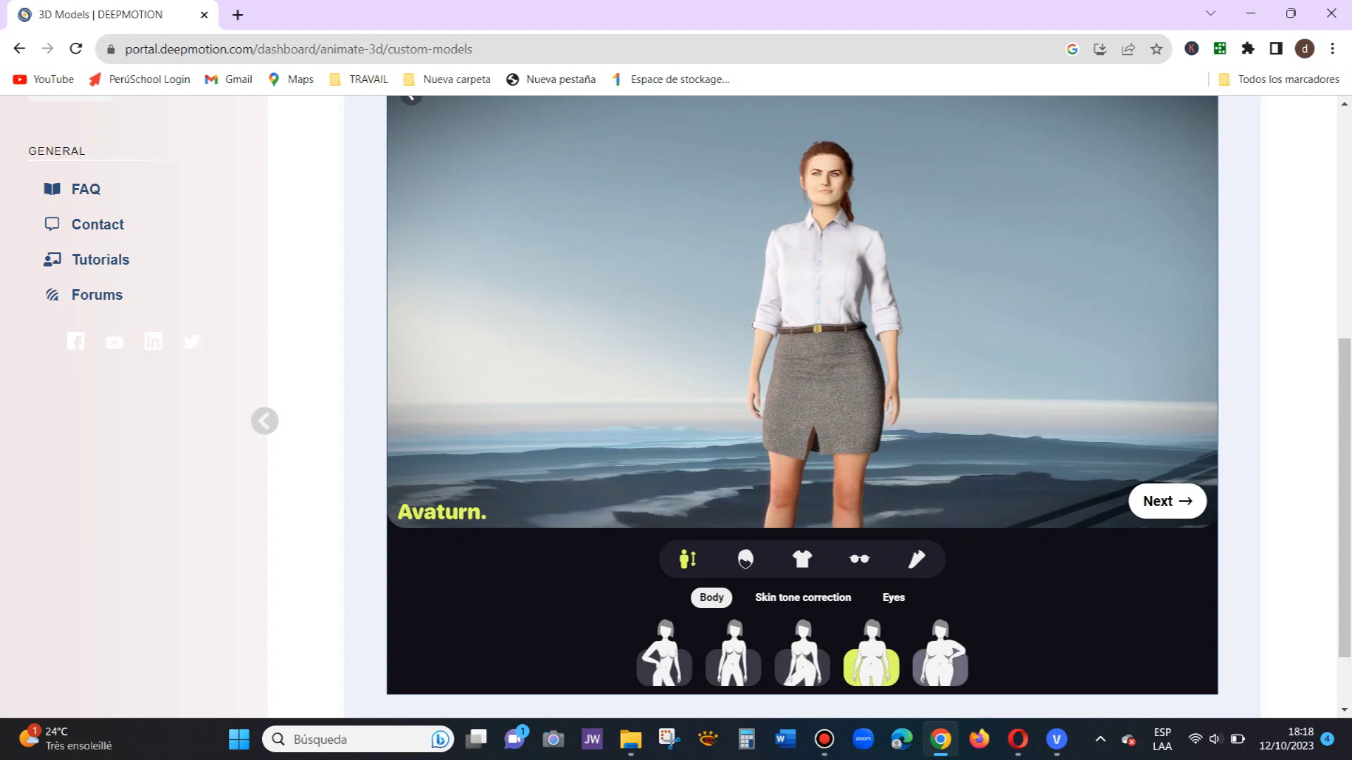
click(939, 667)
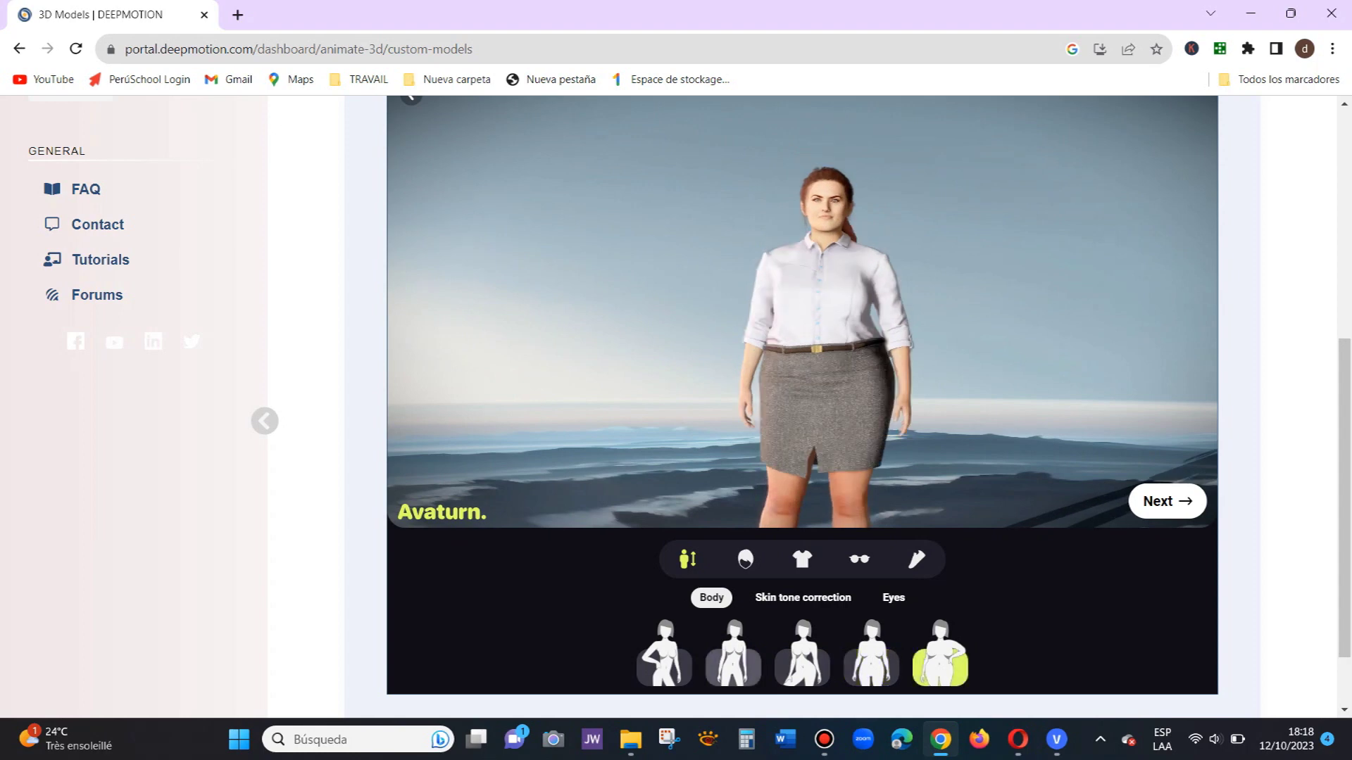
click(664, 667)
click(732, 666)
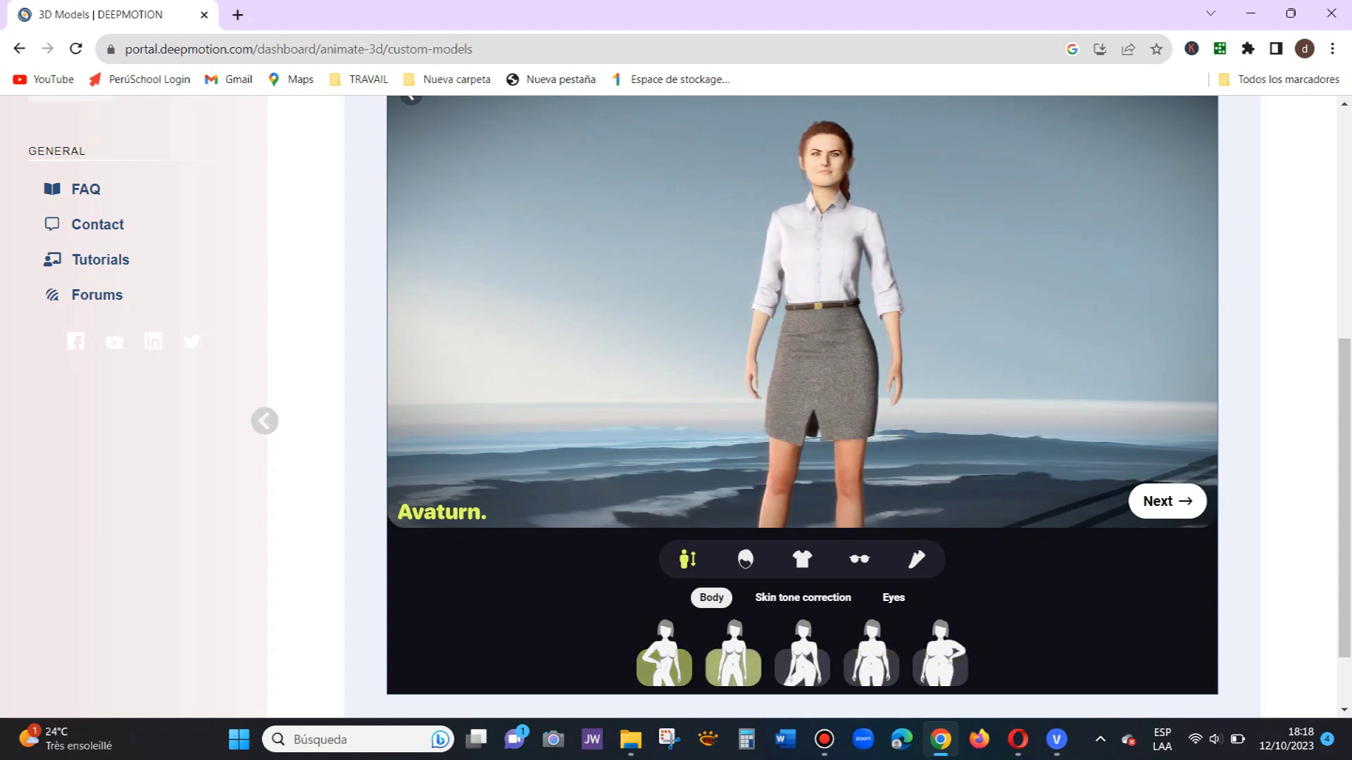
click(664, 666)
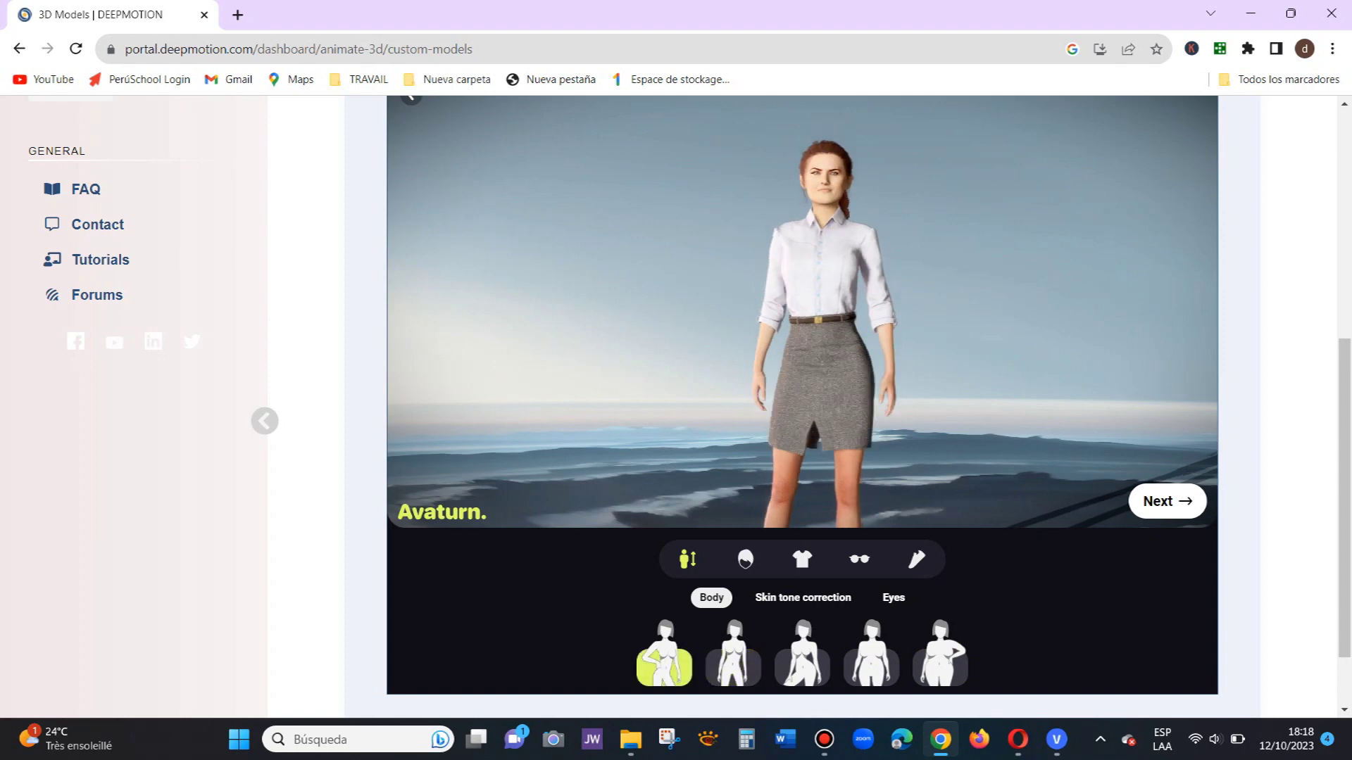
click(732, 667)
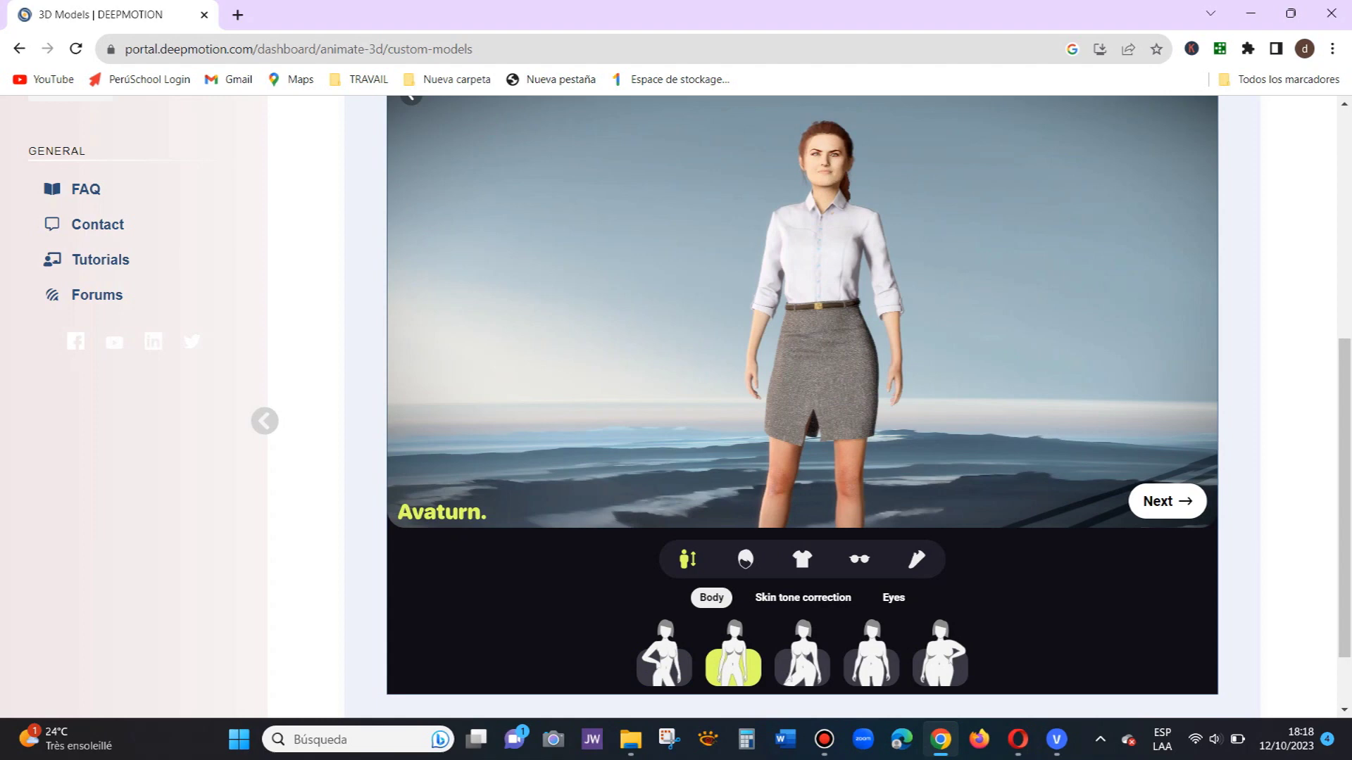
click(802, 598)
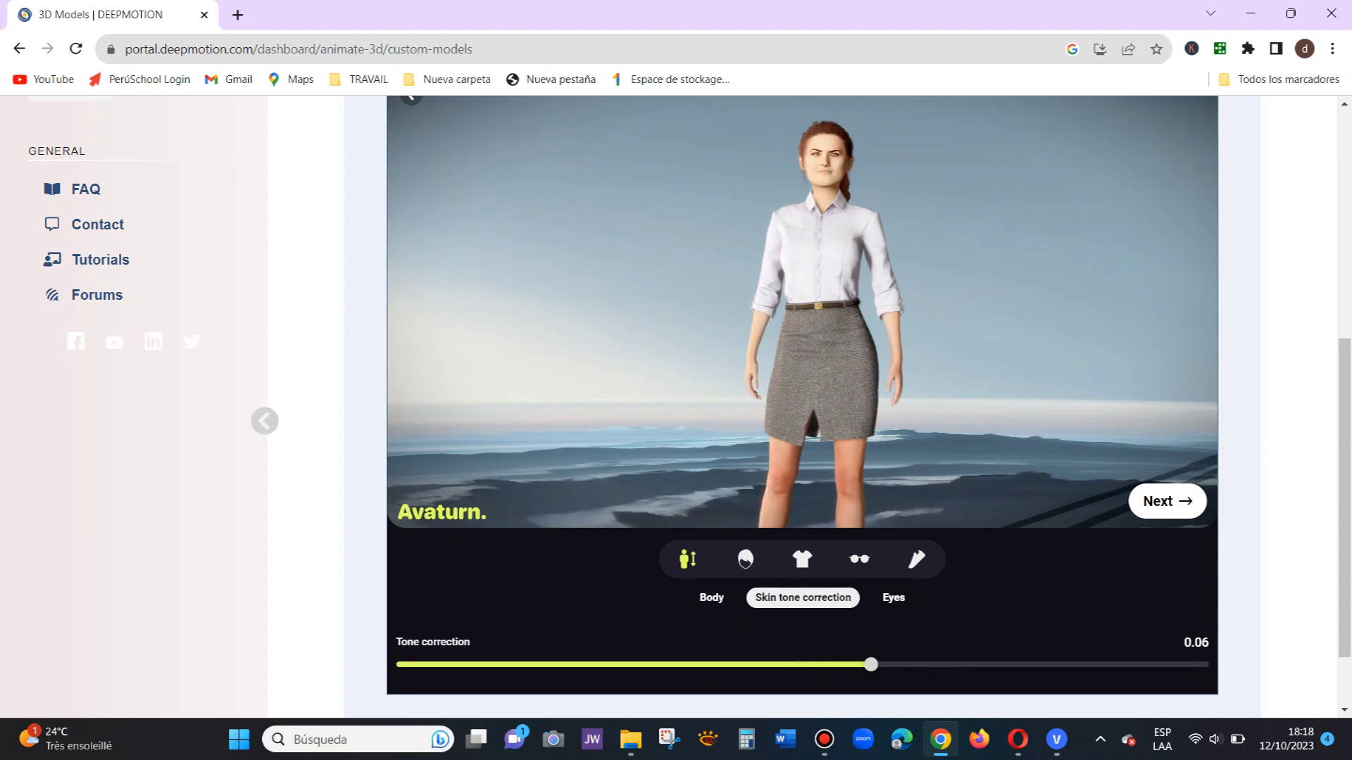
drag(915, 664, 837, 665)
Step: Change the avatar's eye colour from grey to light blue
click(893, 597)
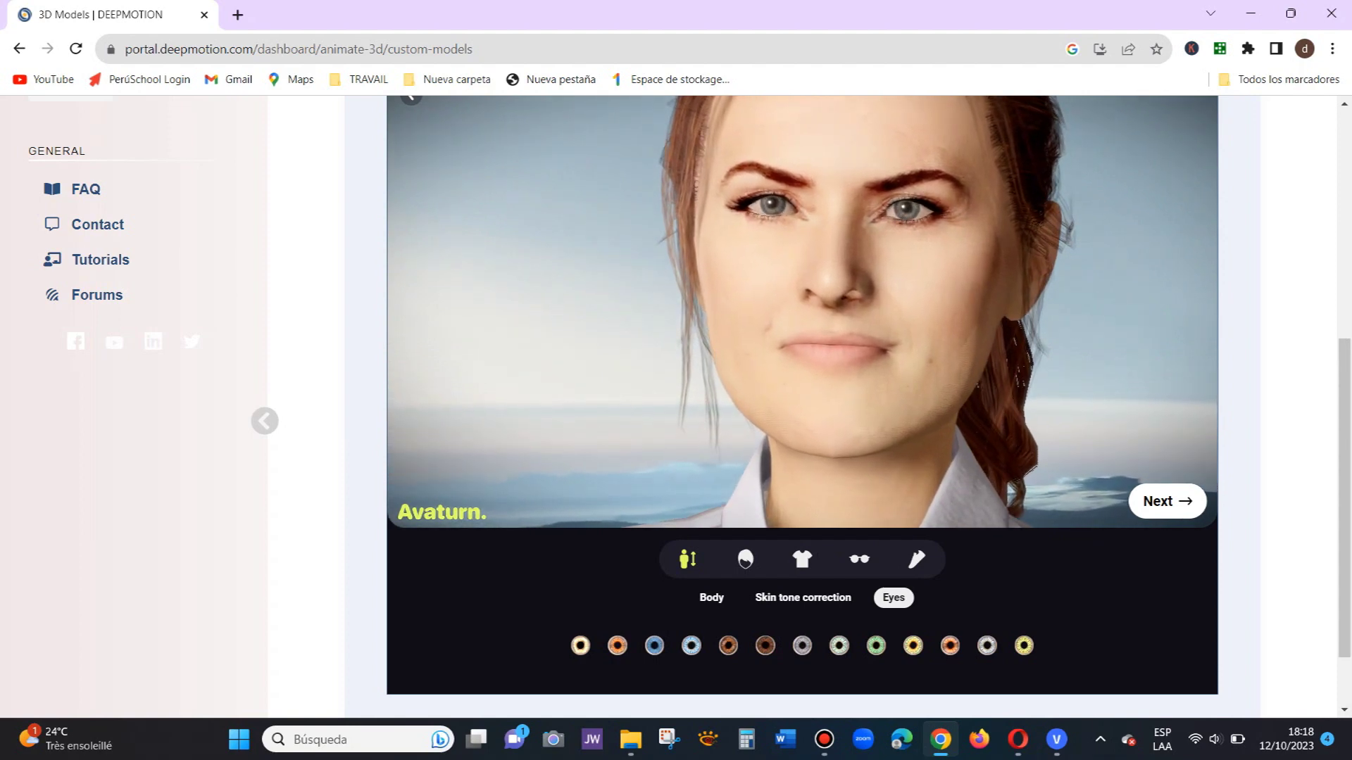
click(654, 646)
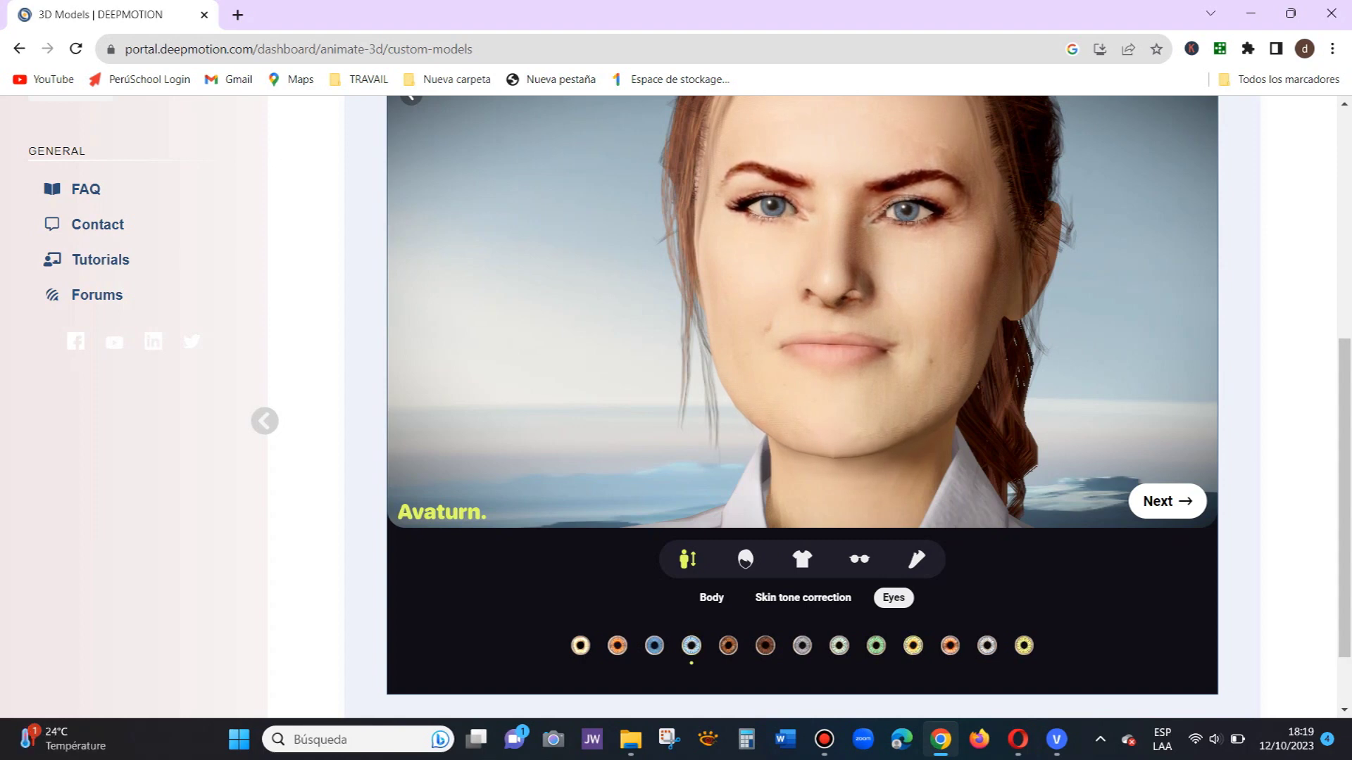
click(745, 561)
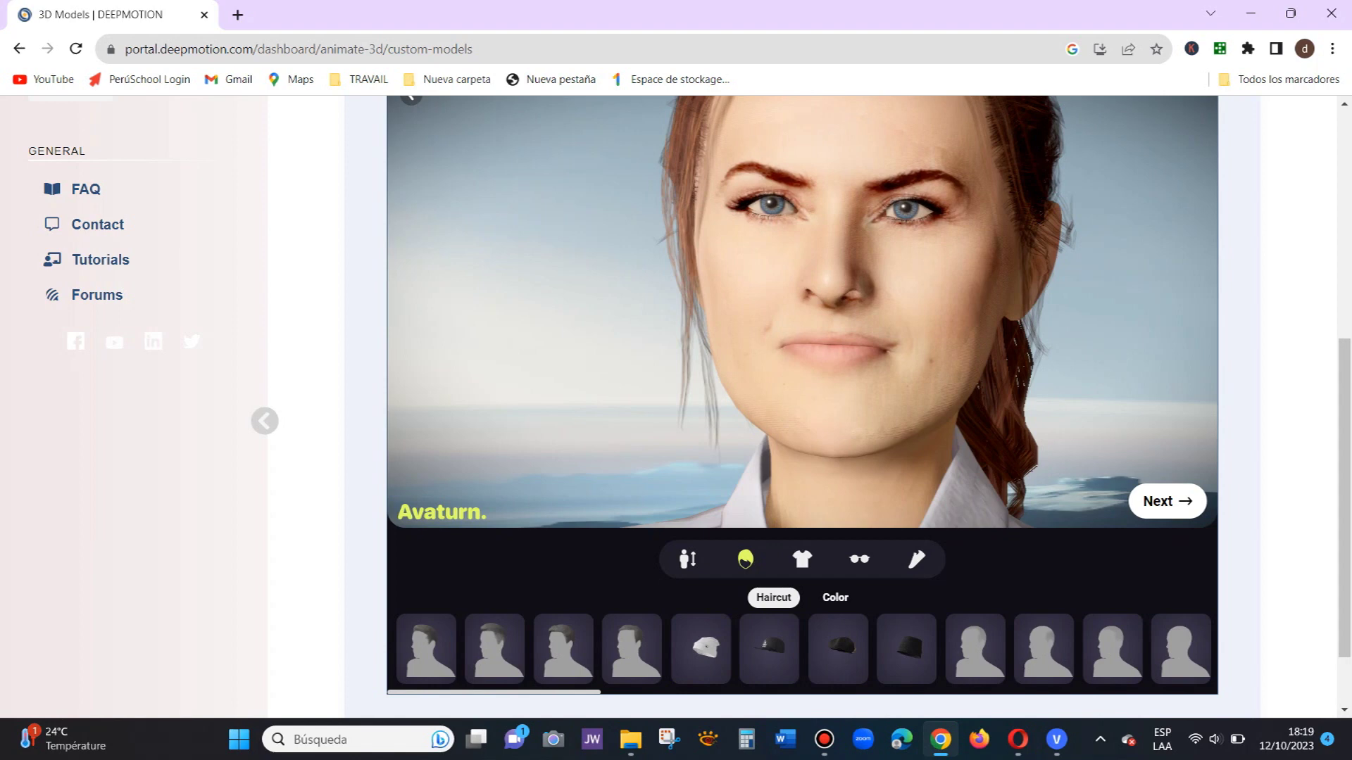
Step: Preview haircuts from the first part of the strip, including bob, updo and short crop
double_click(564, 649)
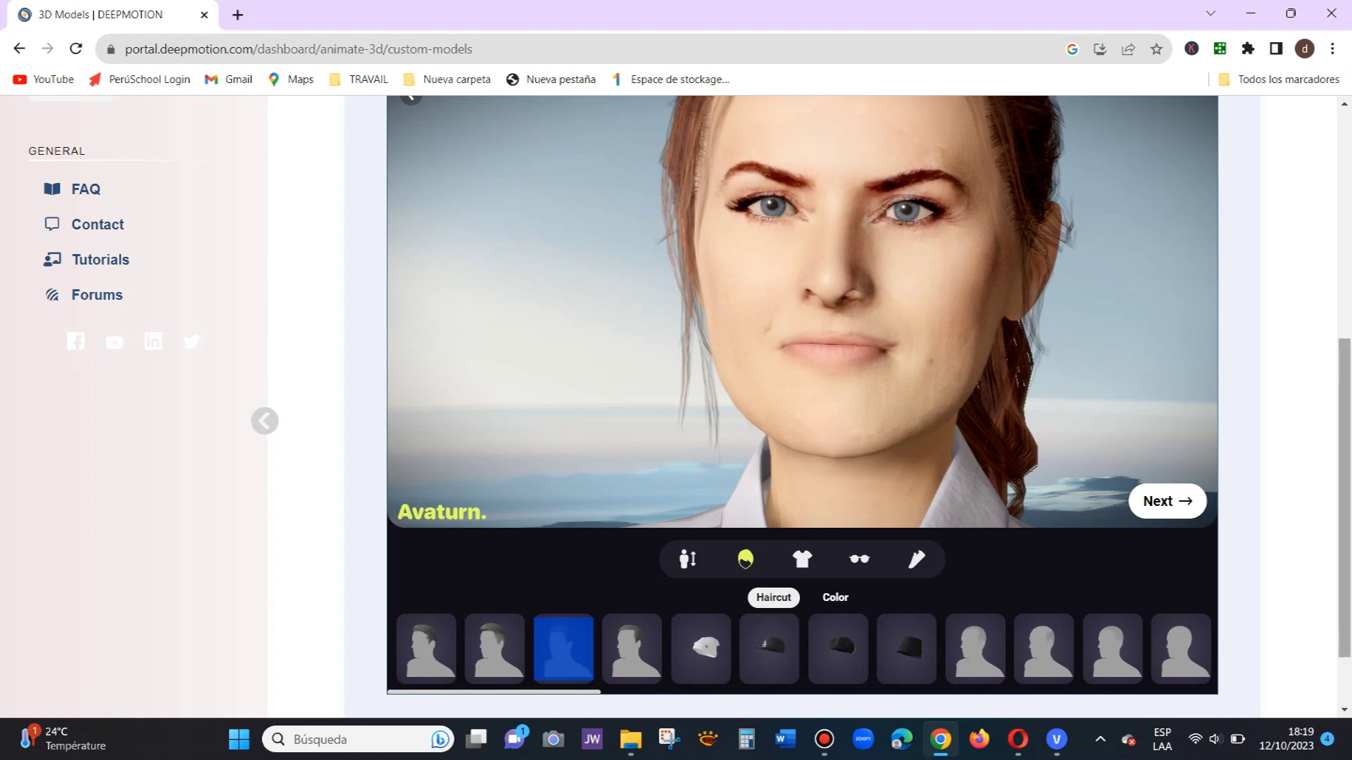
scroll(802, 406, down, 2)
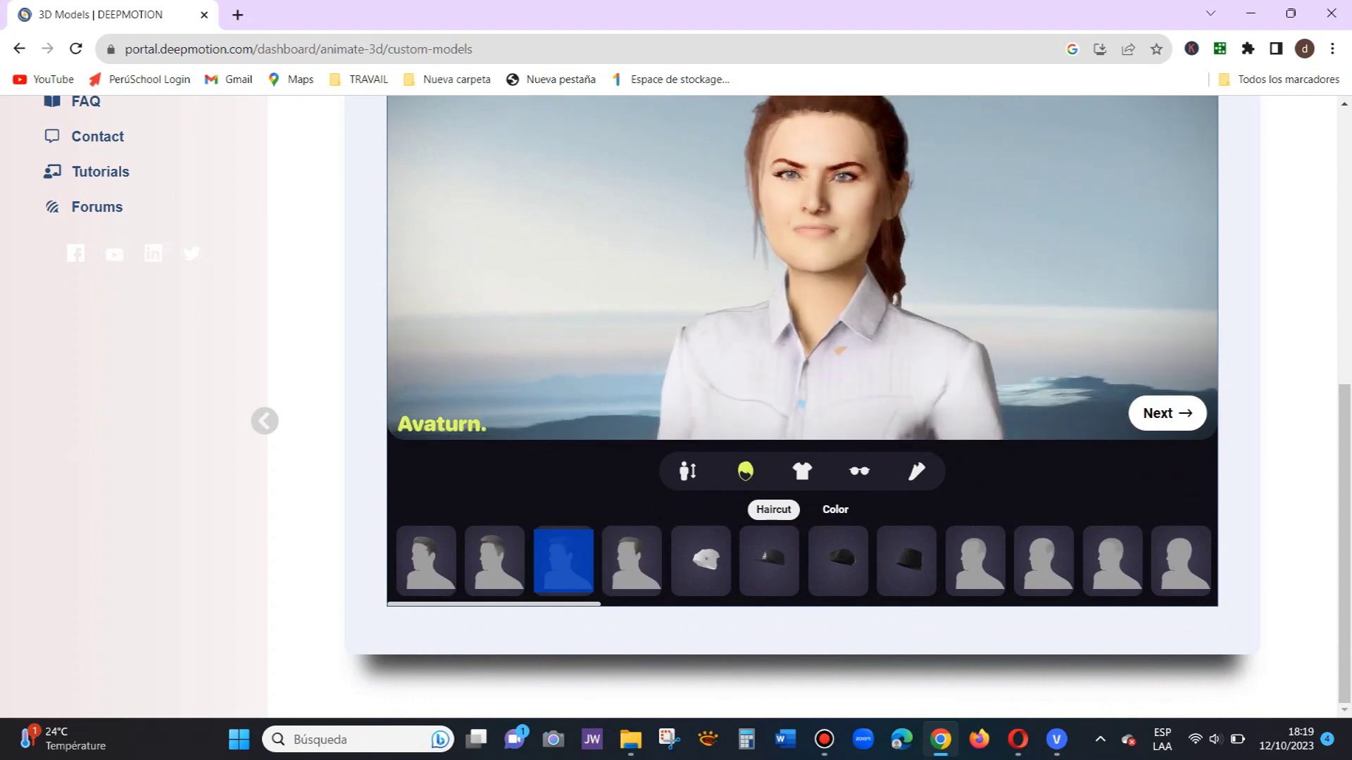
scroll(563, 561, right, 5)
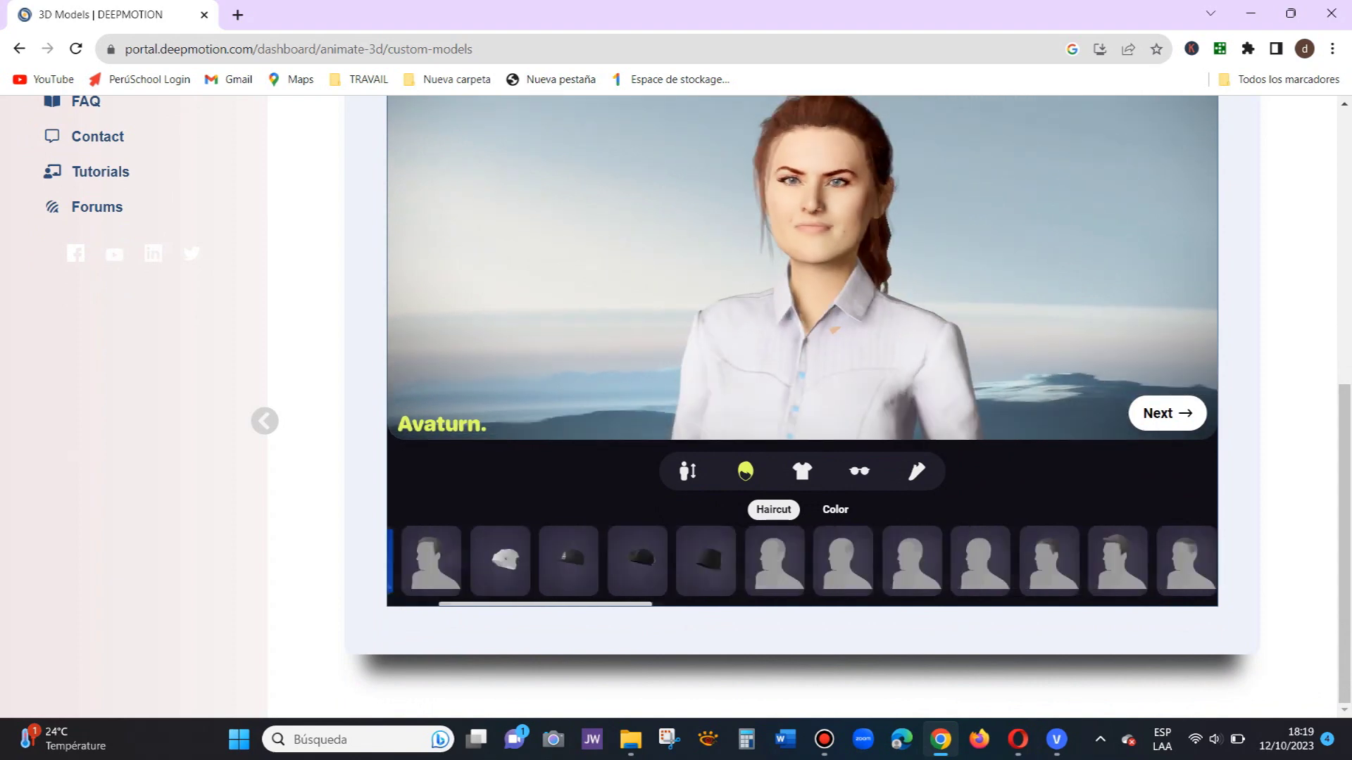
click(936, 561)
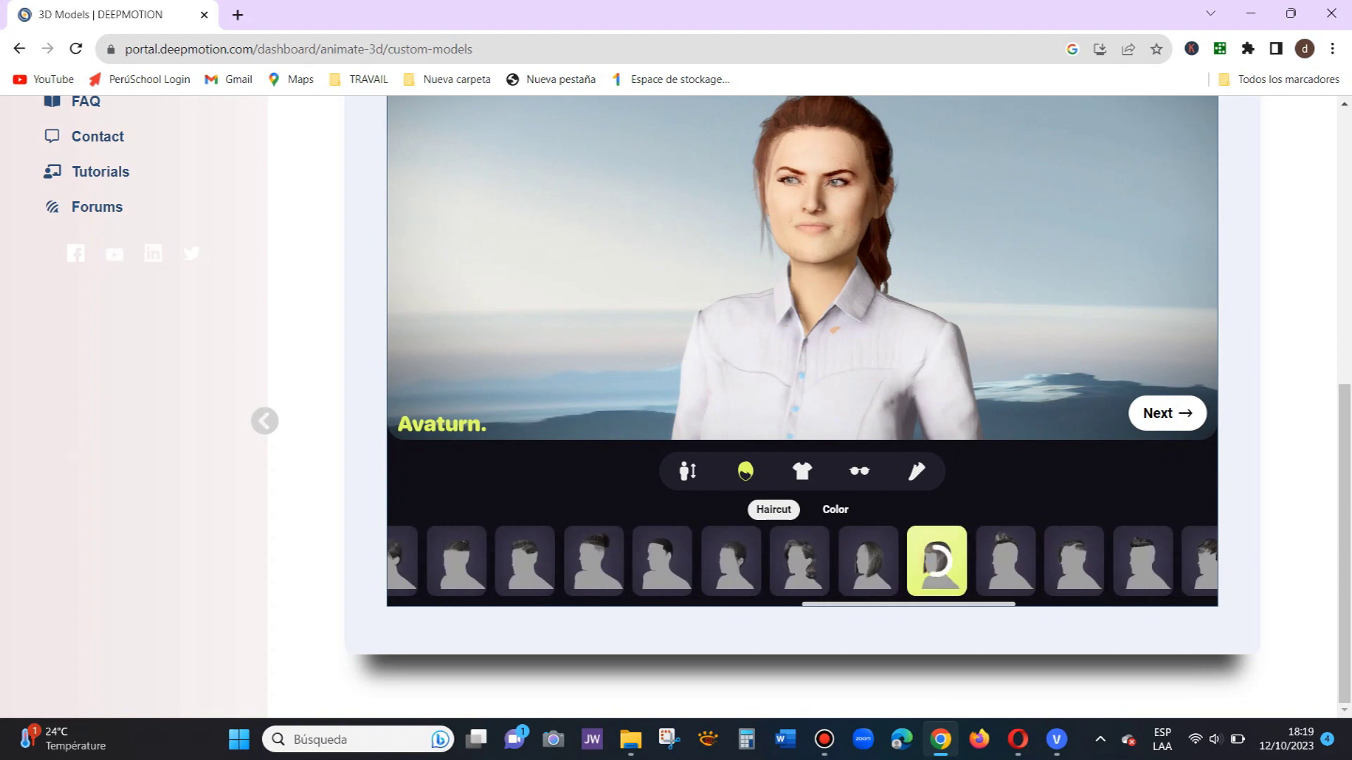
click(868, 562)
click(799, 561)
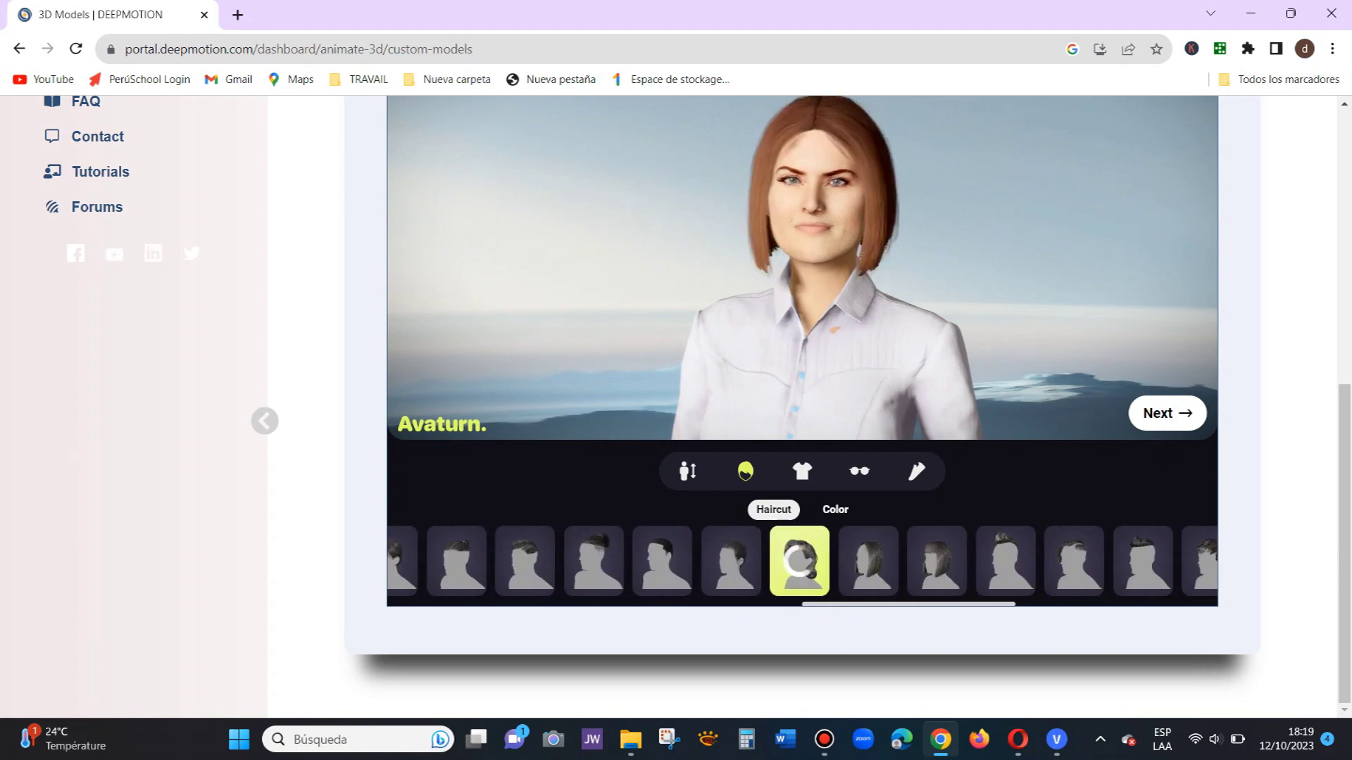
click(731, 561)
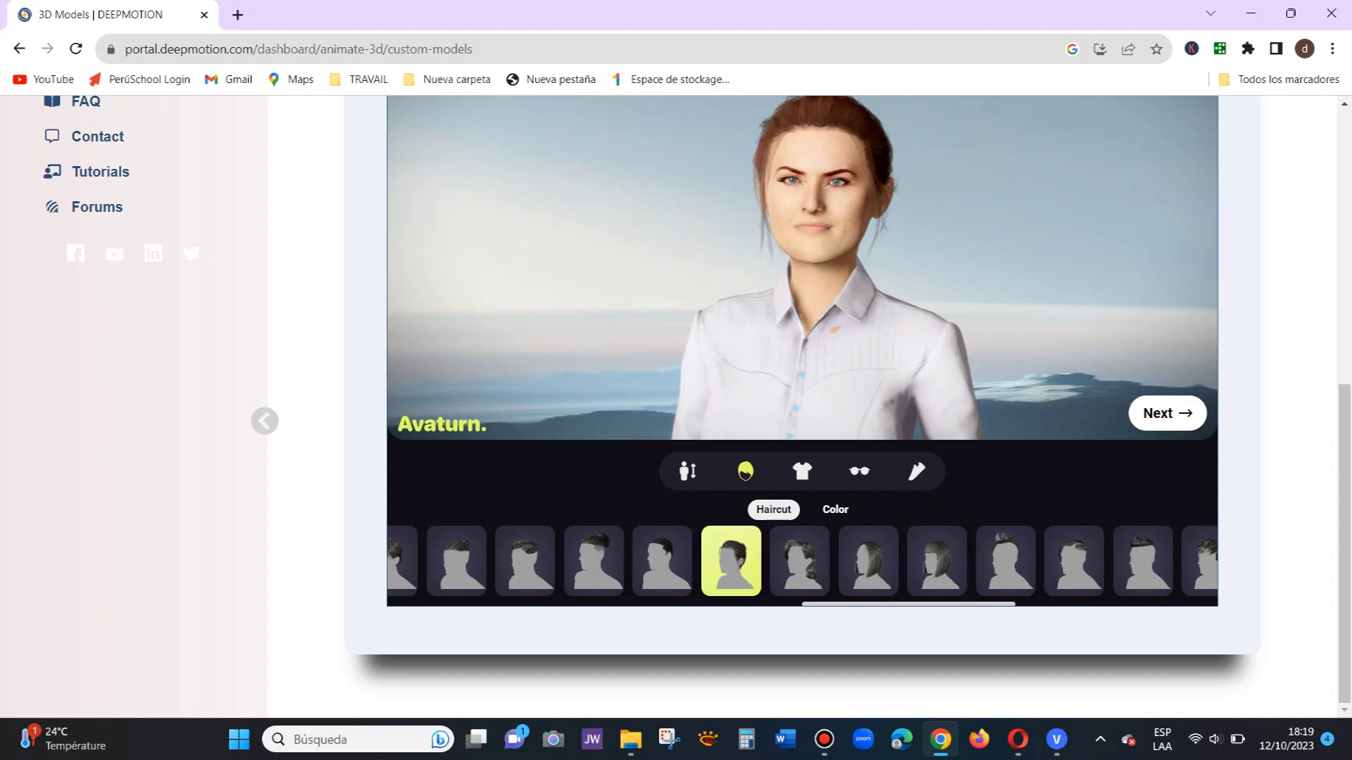
click(663, 561)
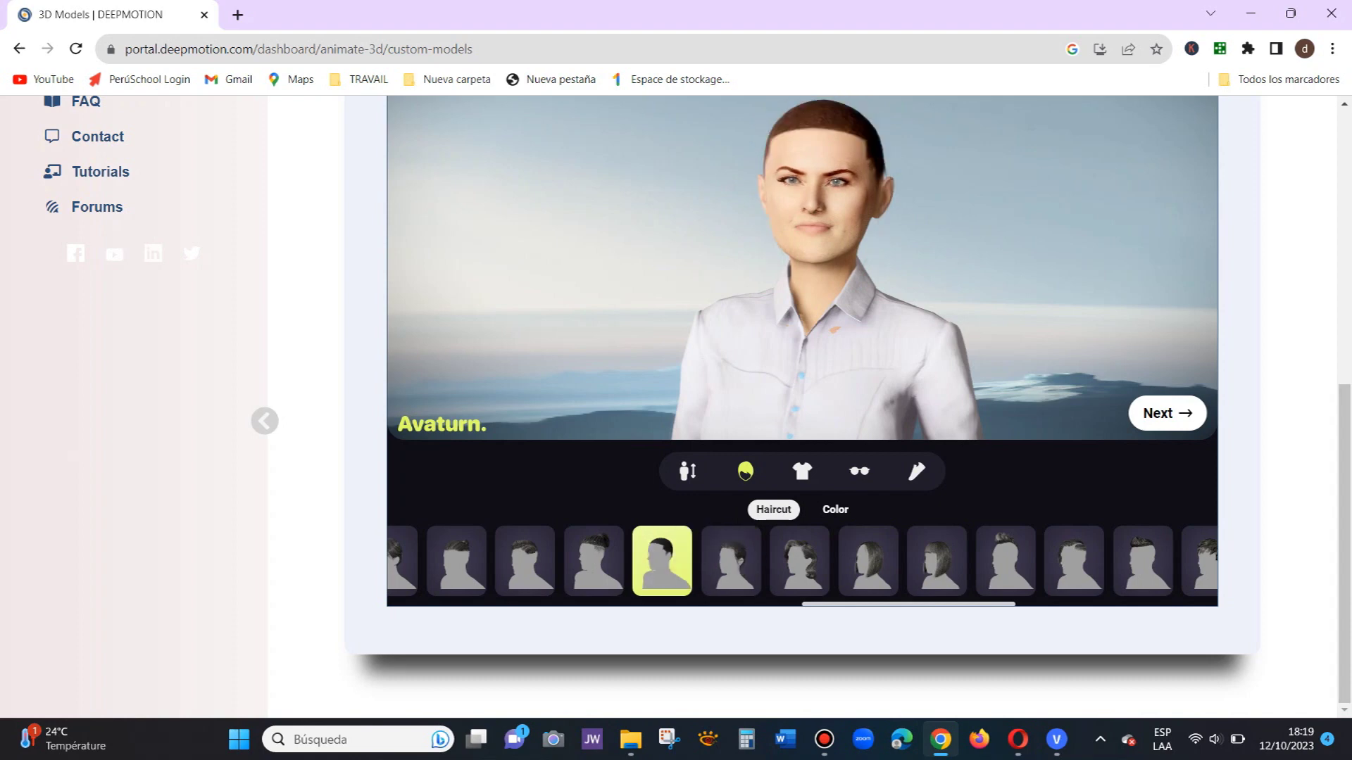
click(594, 561)
click(524, 561)
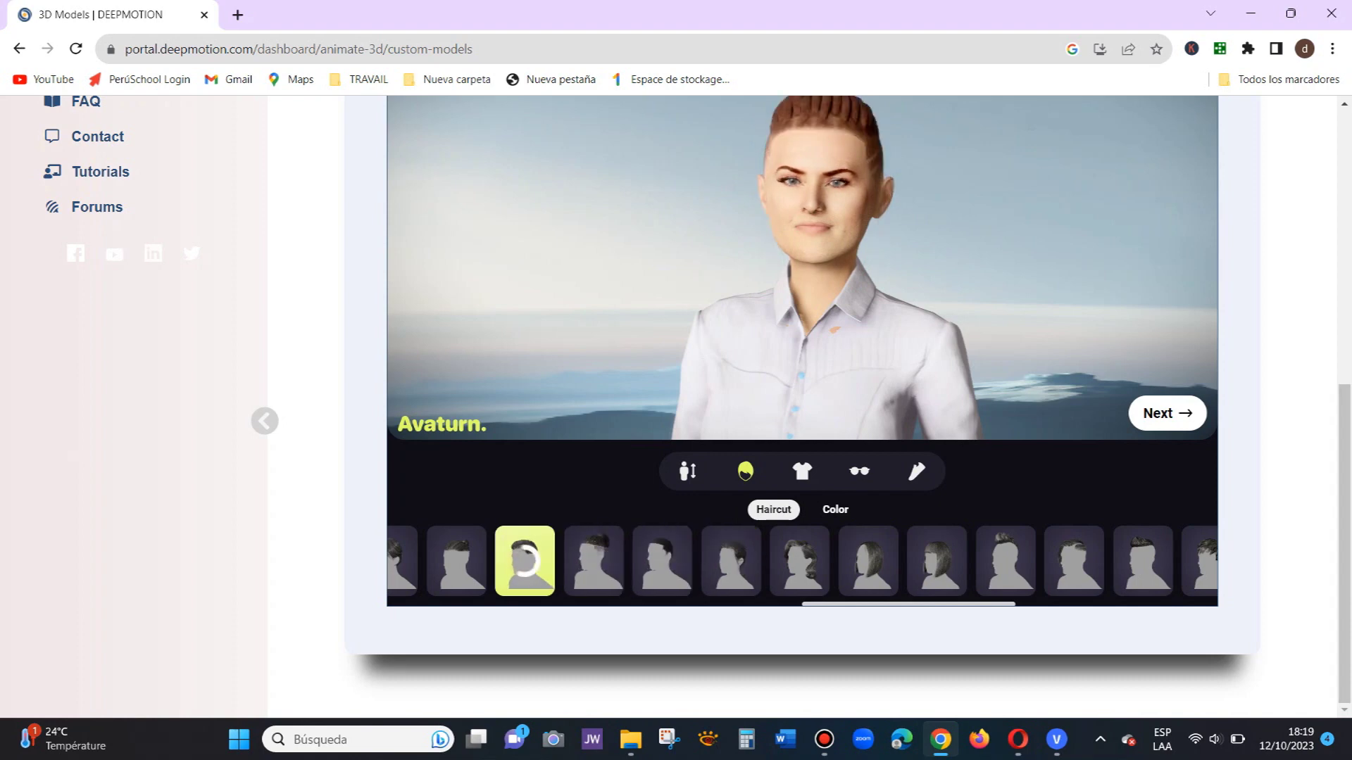
click(1005, 561)
click(1073, 562)
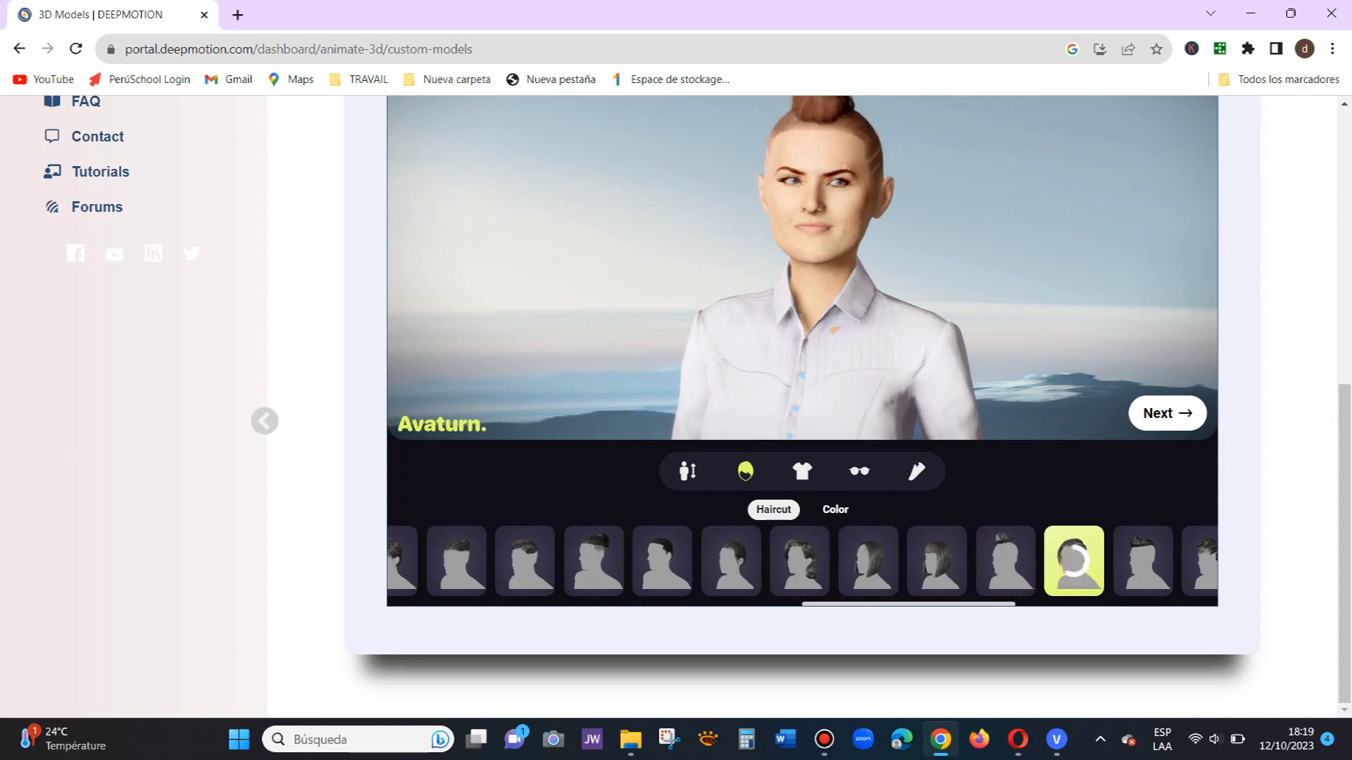
click(1142, 562)
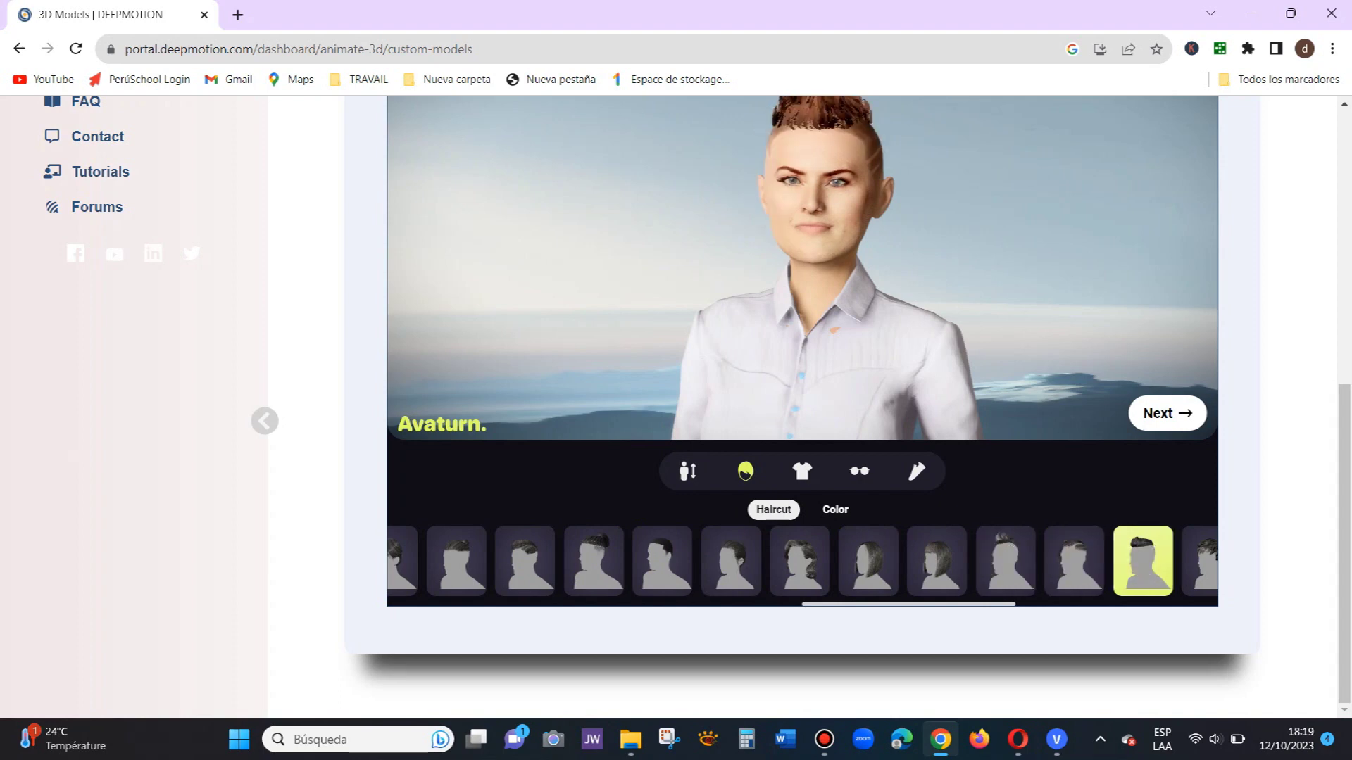
Step: Try more haircuts further along the strip, ending on a short swept-back cut
drag(986, 600, 1088, 600)
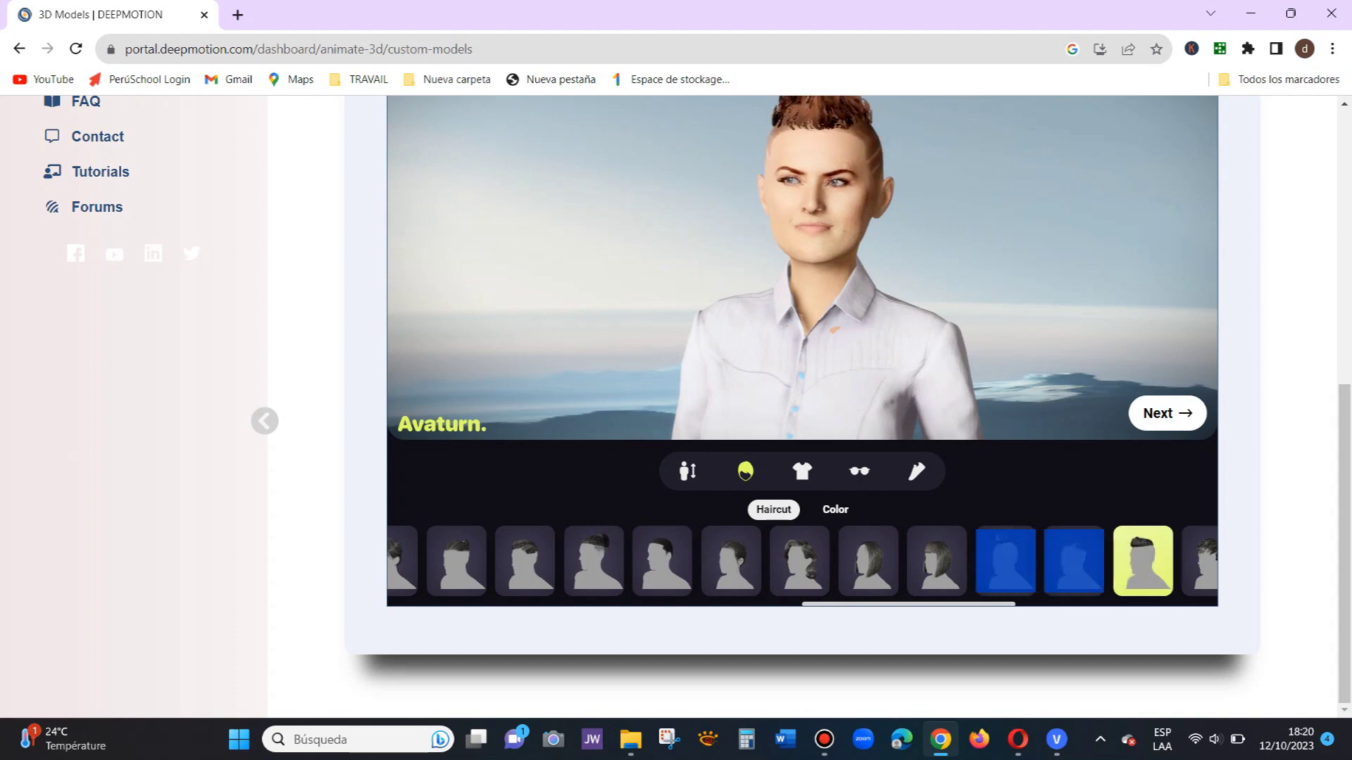
drag(986, 604, 1120, 604)
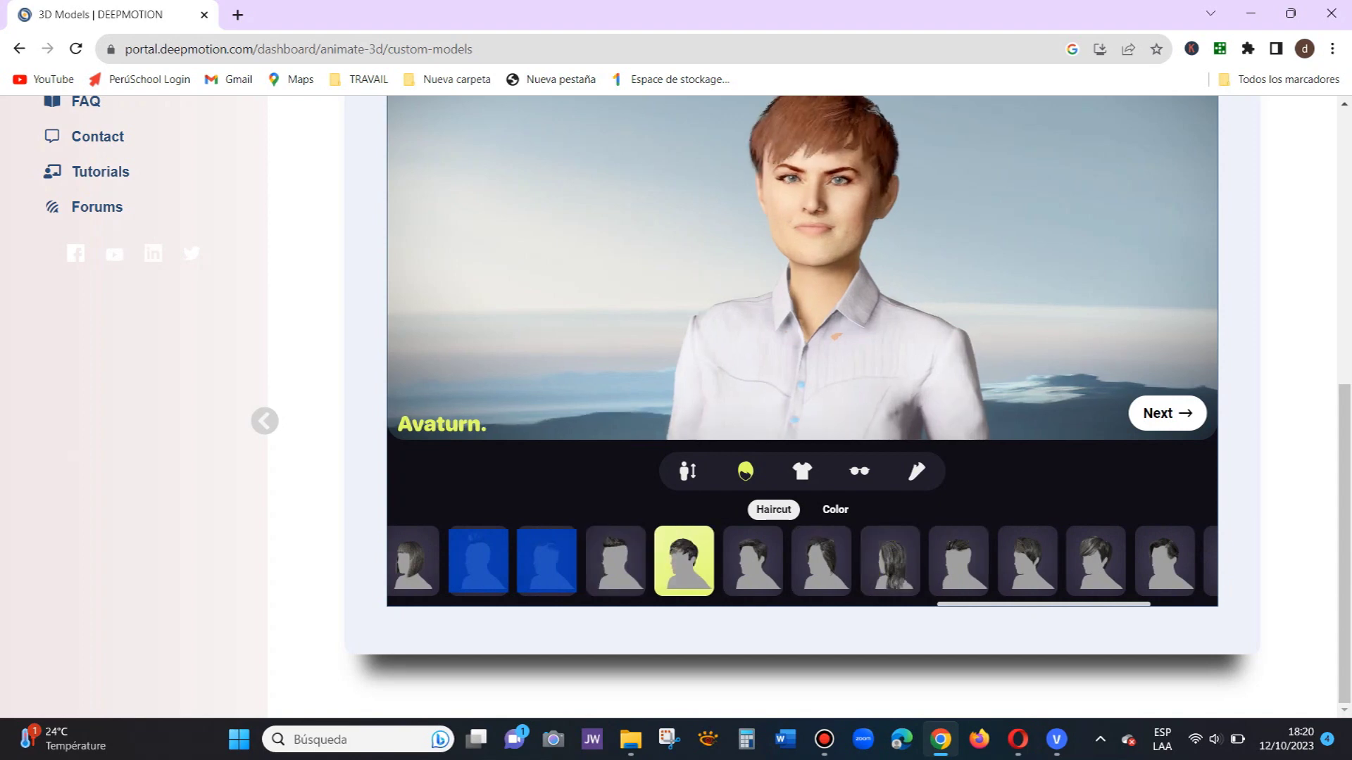
click(752, 561)
click(821, 561)
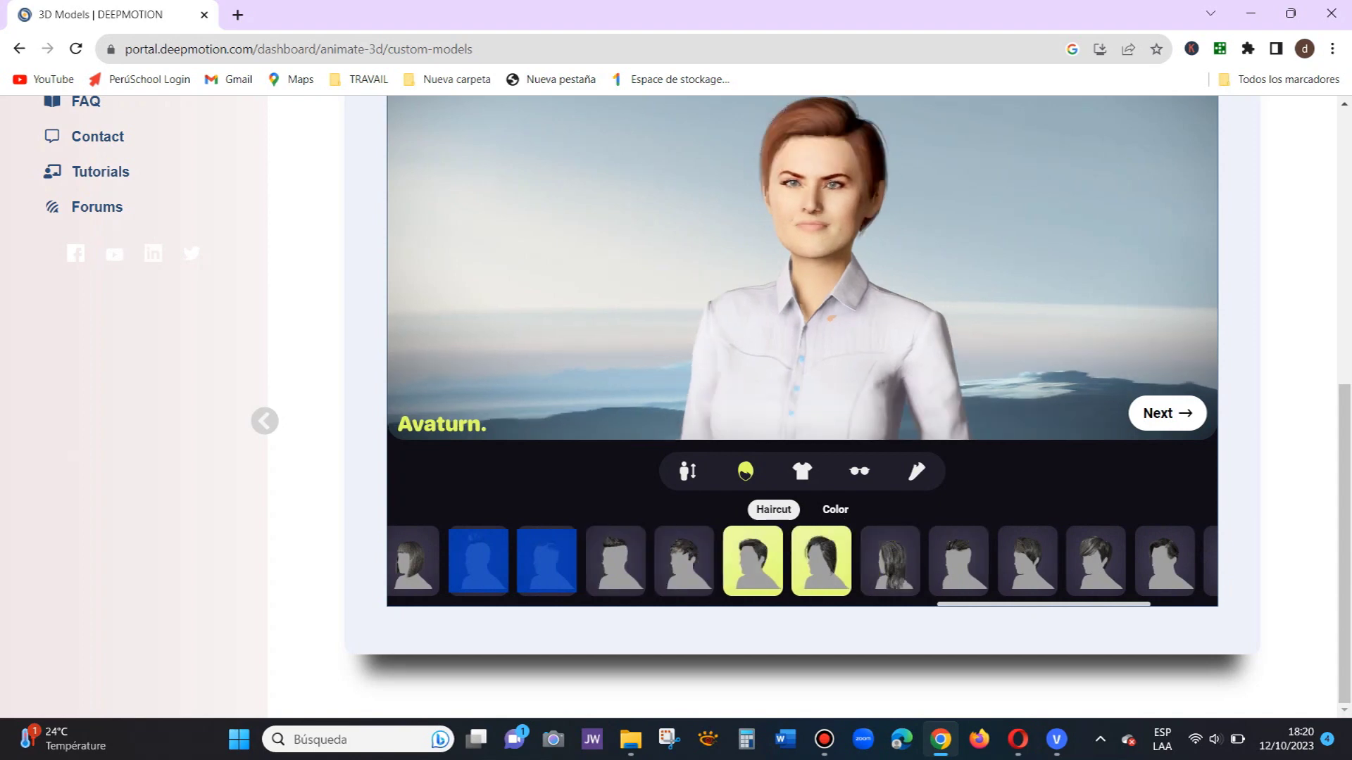
click(889, 561)
click(959, 561)
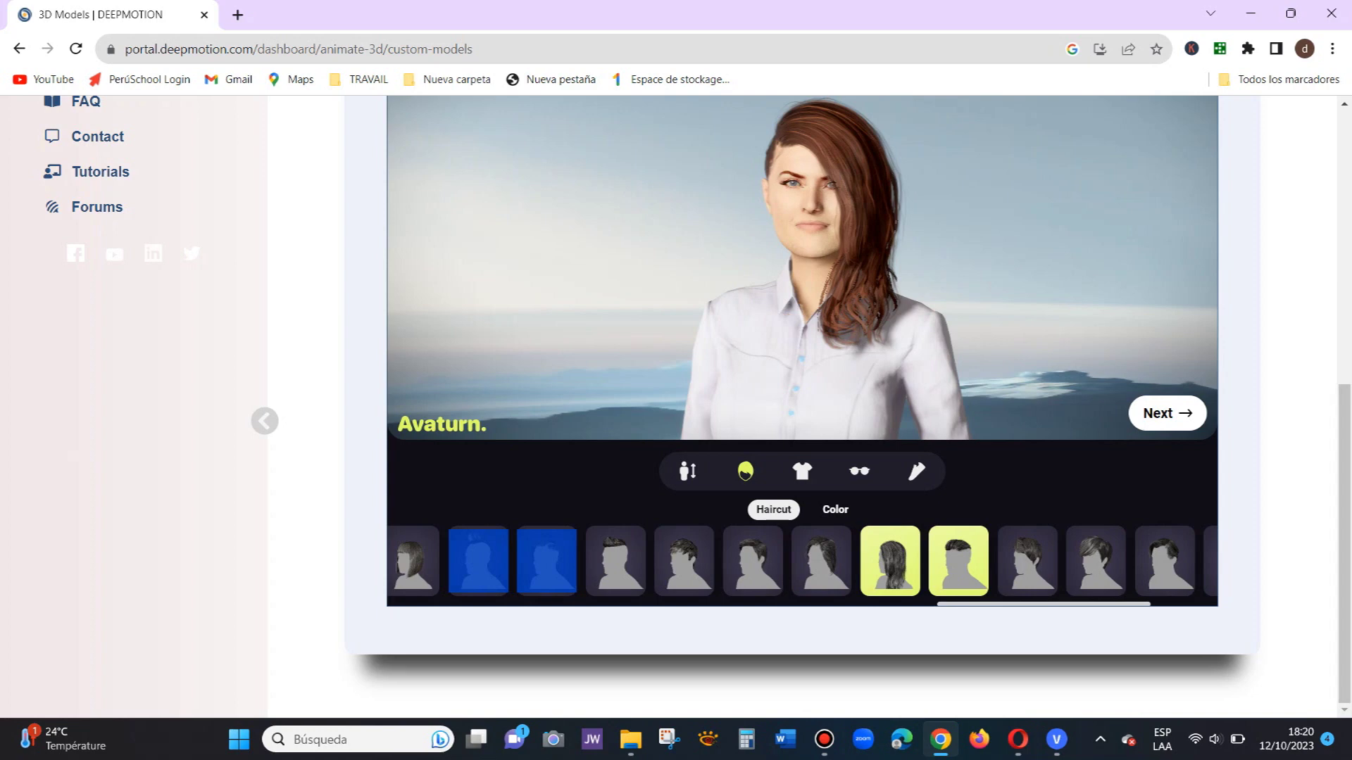
click(1027, 561)
click(1096, 561)
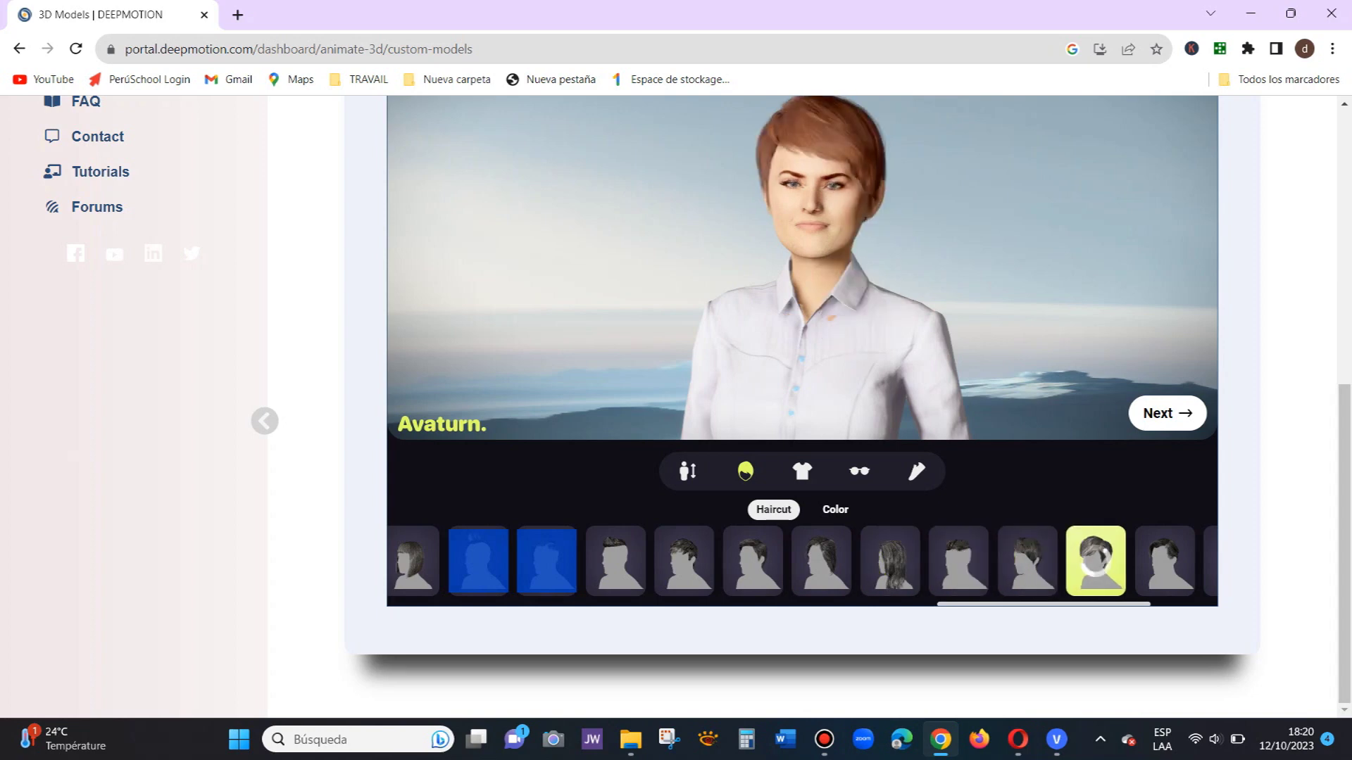
click(1165, 561)
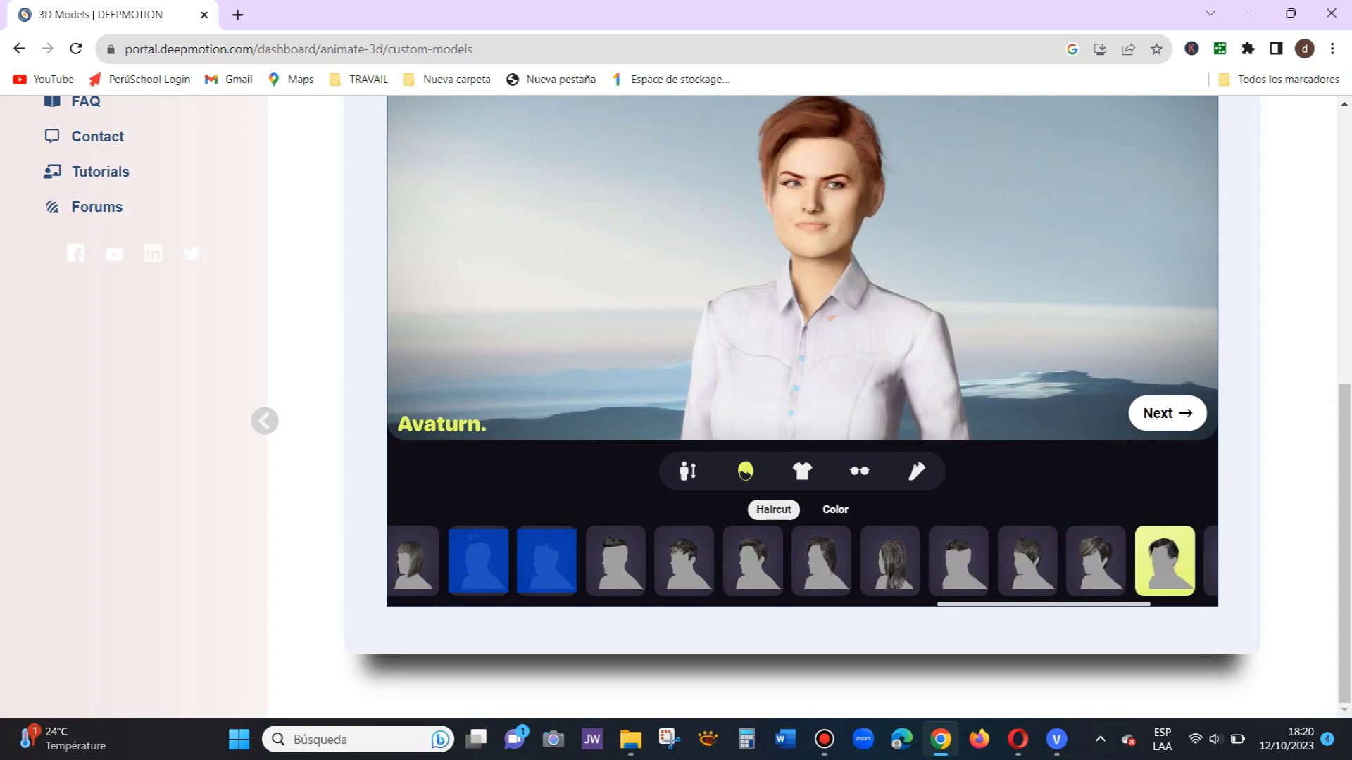
Step: Compare long loose hair, braids, ponytail, bob and long side-swept styles on the avatar
drag(1043, 604, 1111, 604)
click(972, 561)
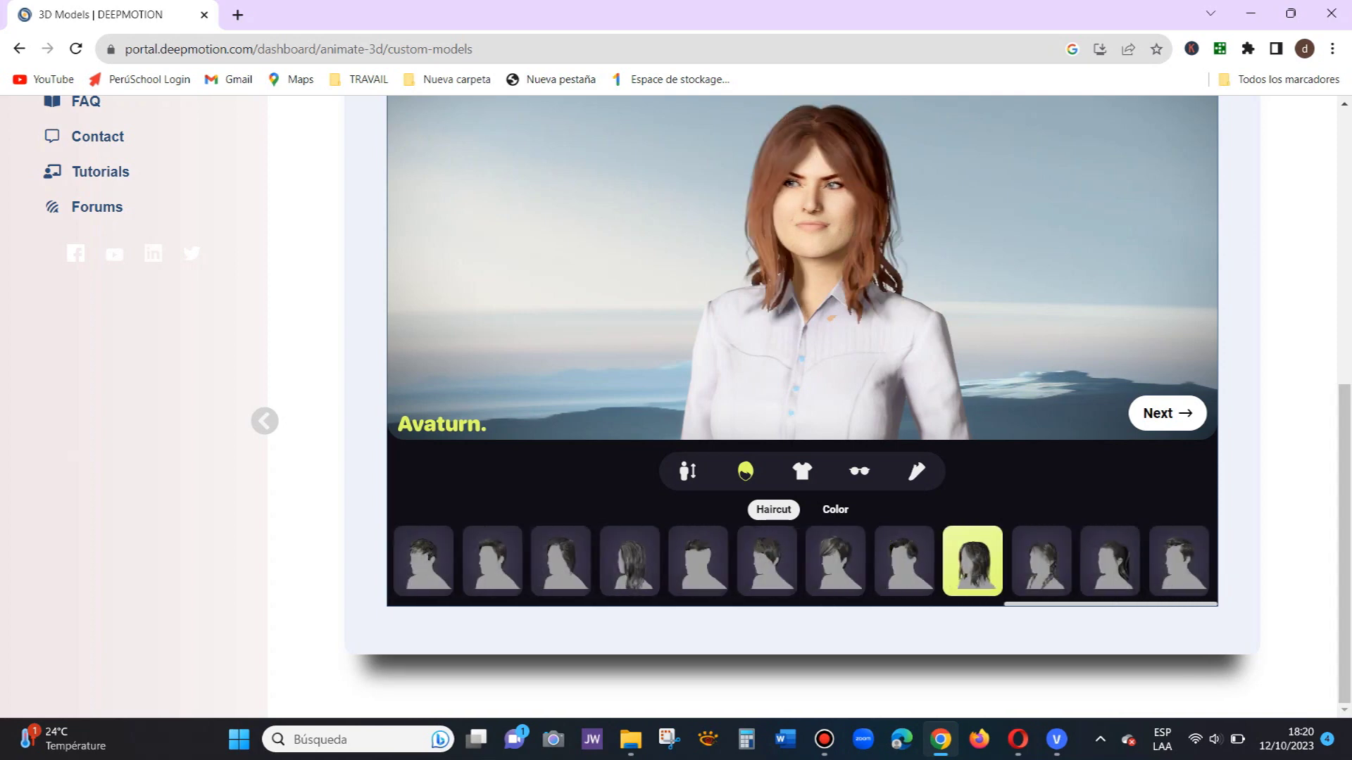
click(1041, 561)
click(1110, 561)
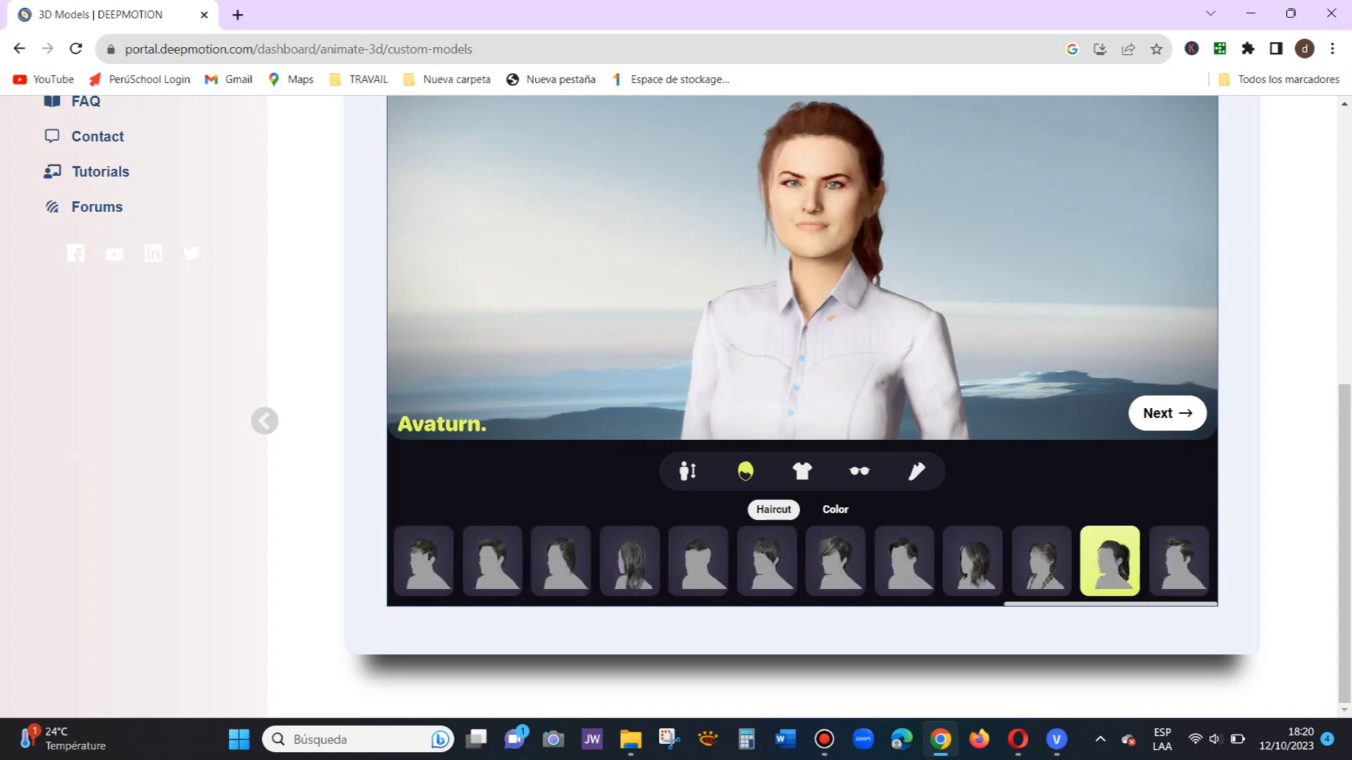
click(1179, 561)
click(1041, 562)
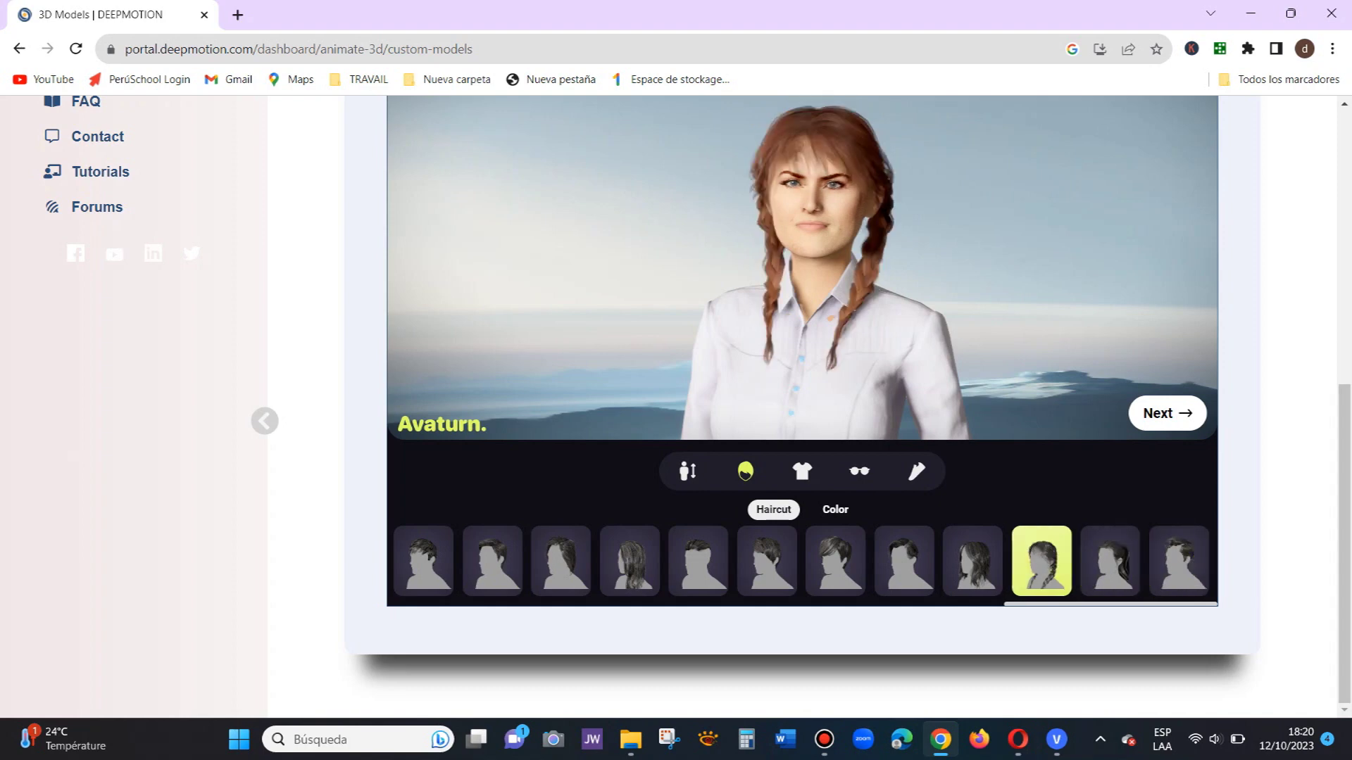
click(972, 561)
click(904, 561)
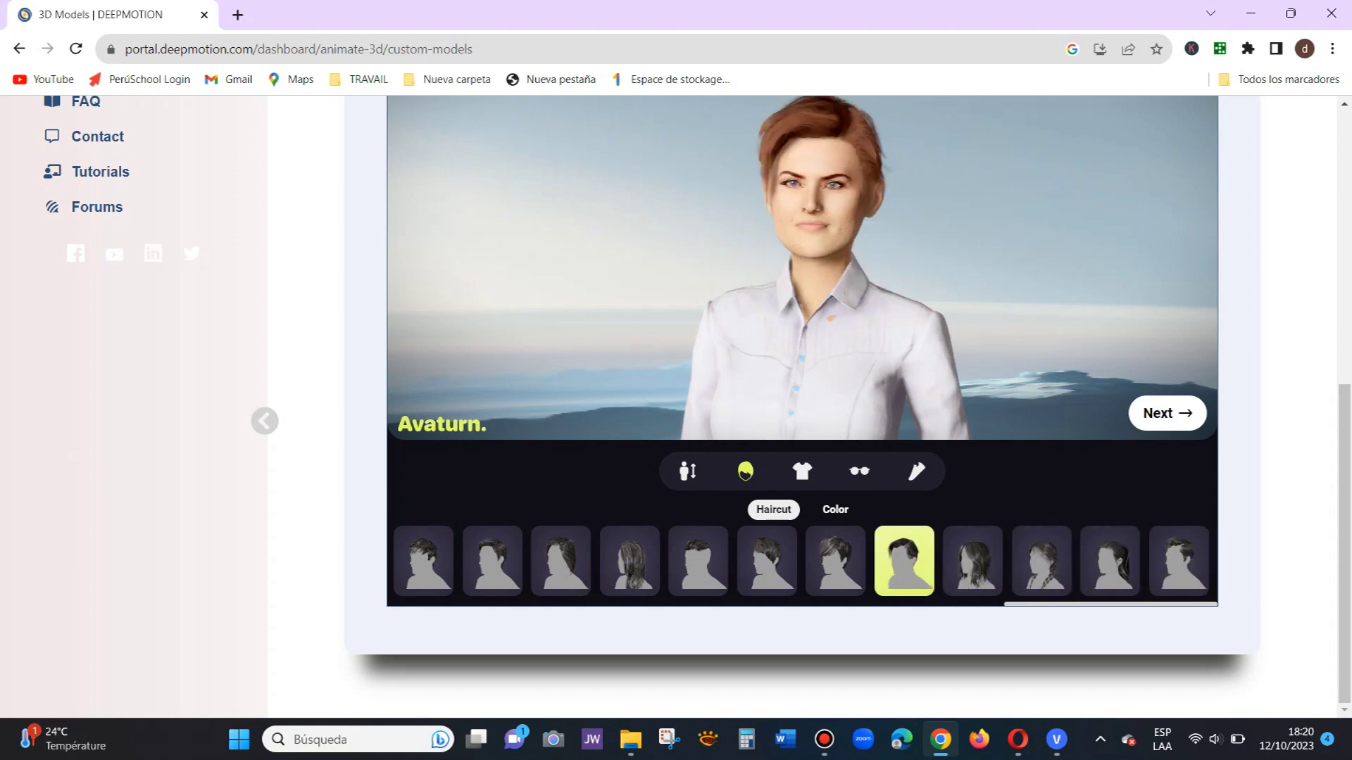
click(835, 561)
click(629, 561)
click(561, 561)
click(492, 561)
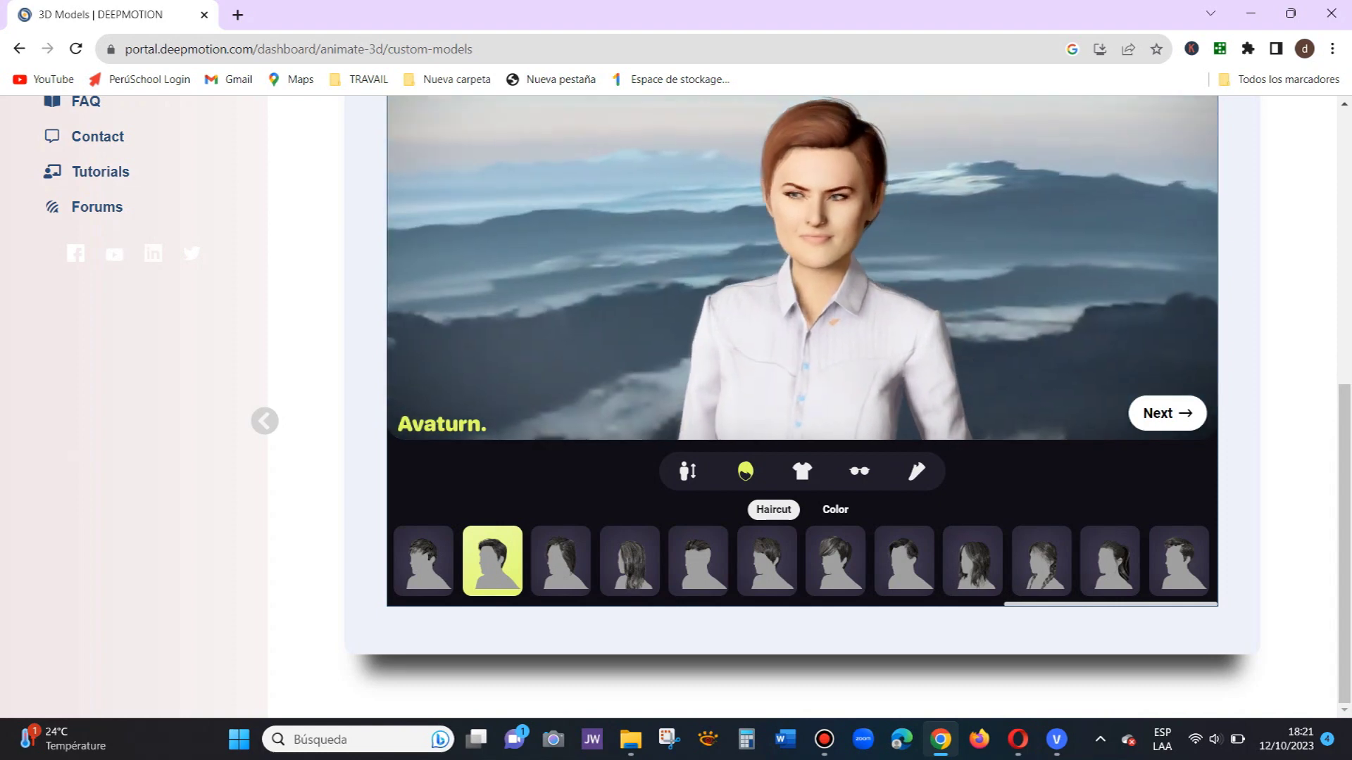
click(629, 561)
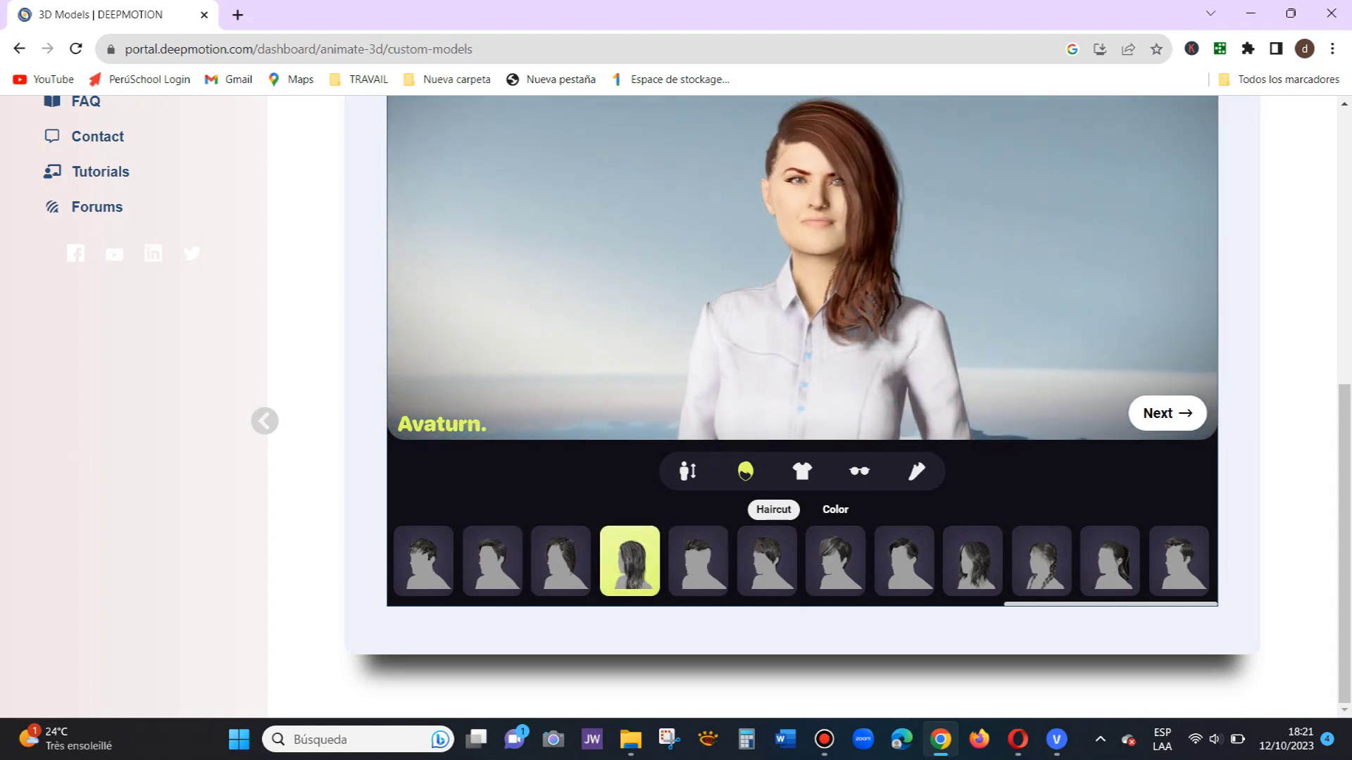
Step: Pick the shoulder-length wavy haircut and rotate the avatar to check it
scroll(803, 281, up, 5)
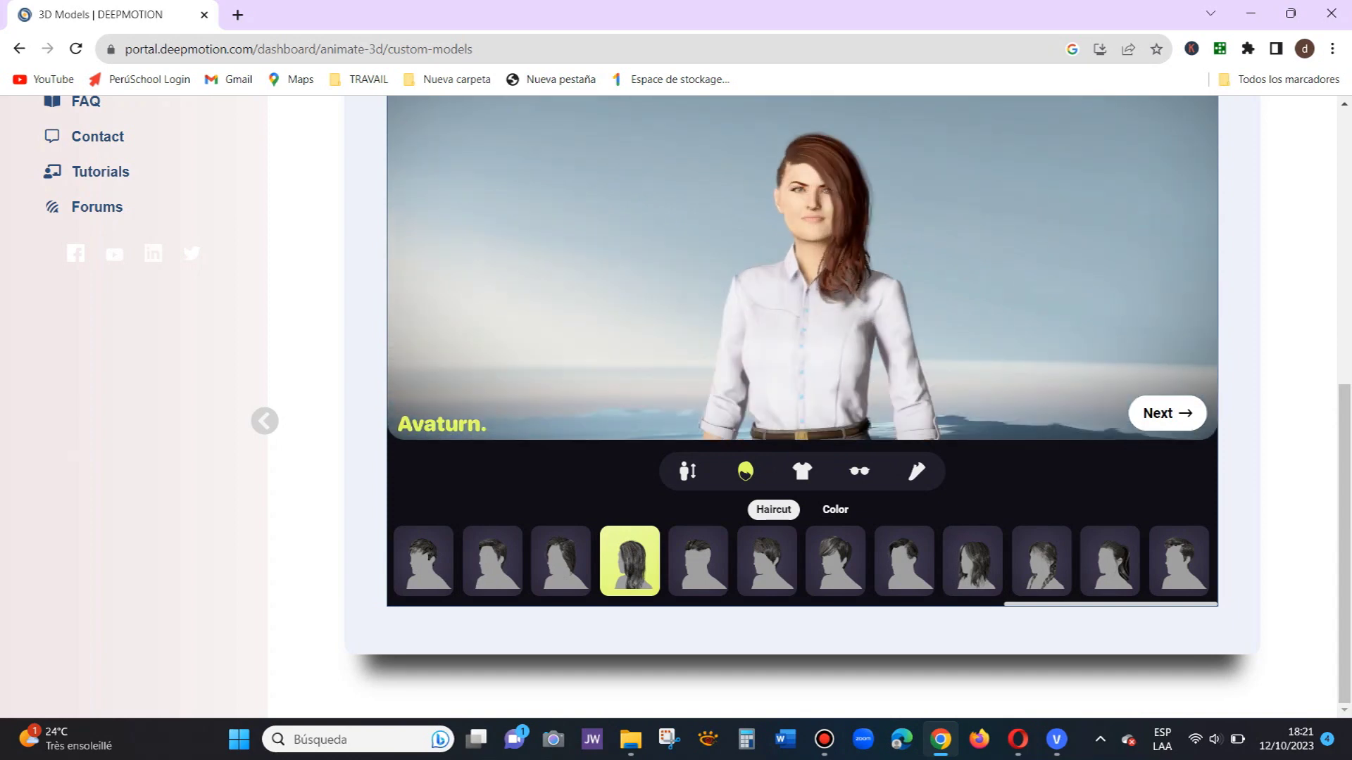
click(423, 561)
click(492, 561)
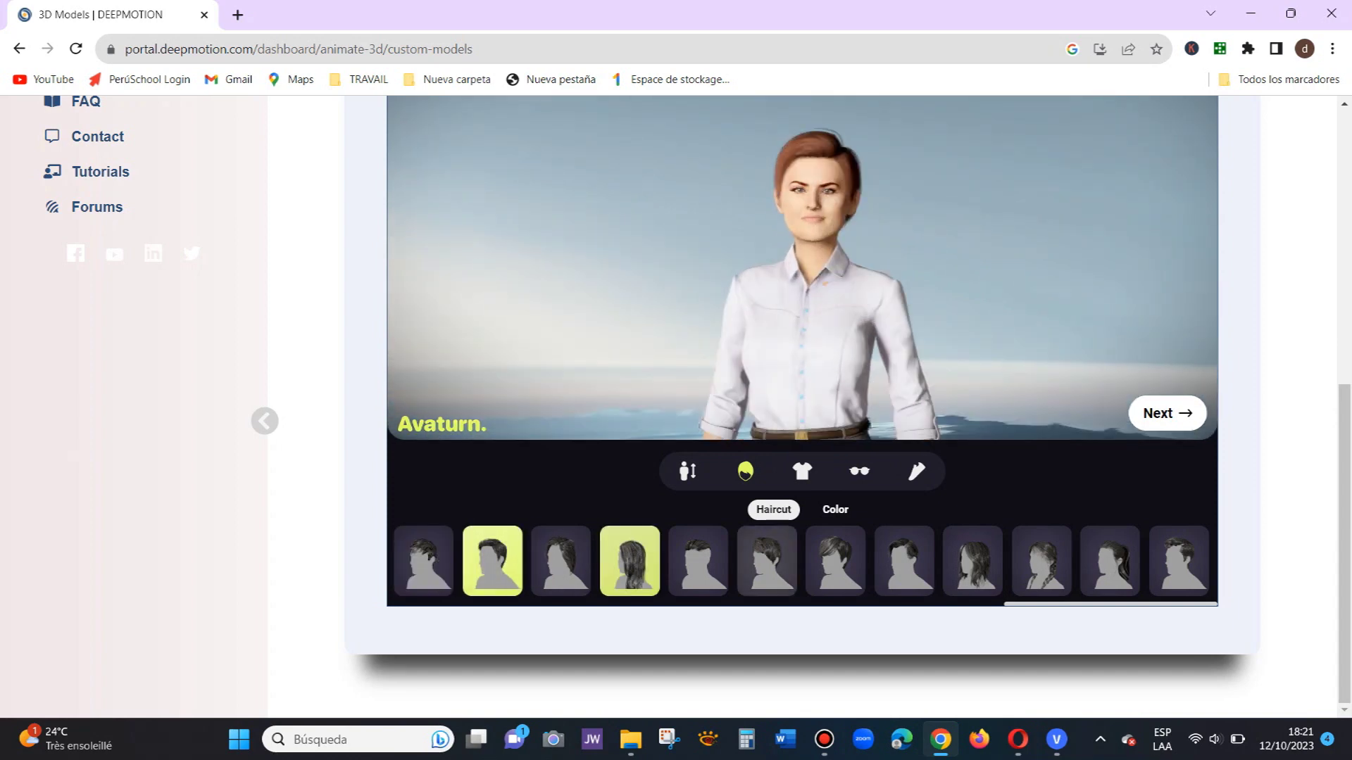
click(835, 561)
click(904, 561)
click(972, 561)
drag(915, 295, 619, 295)
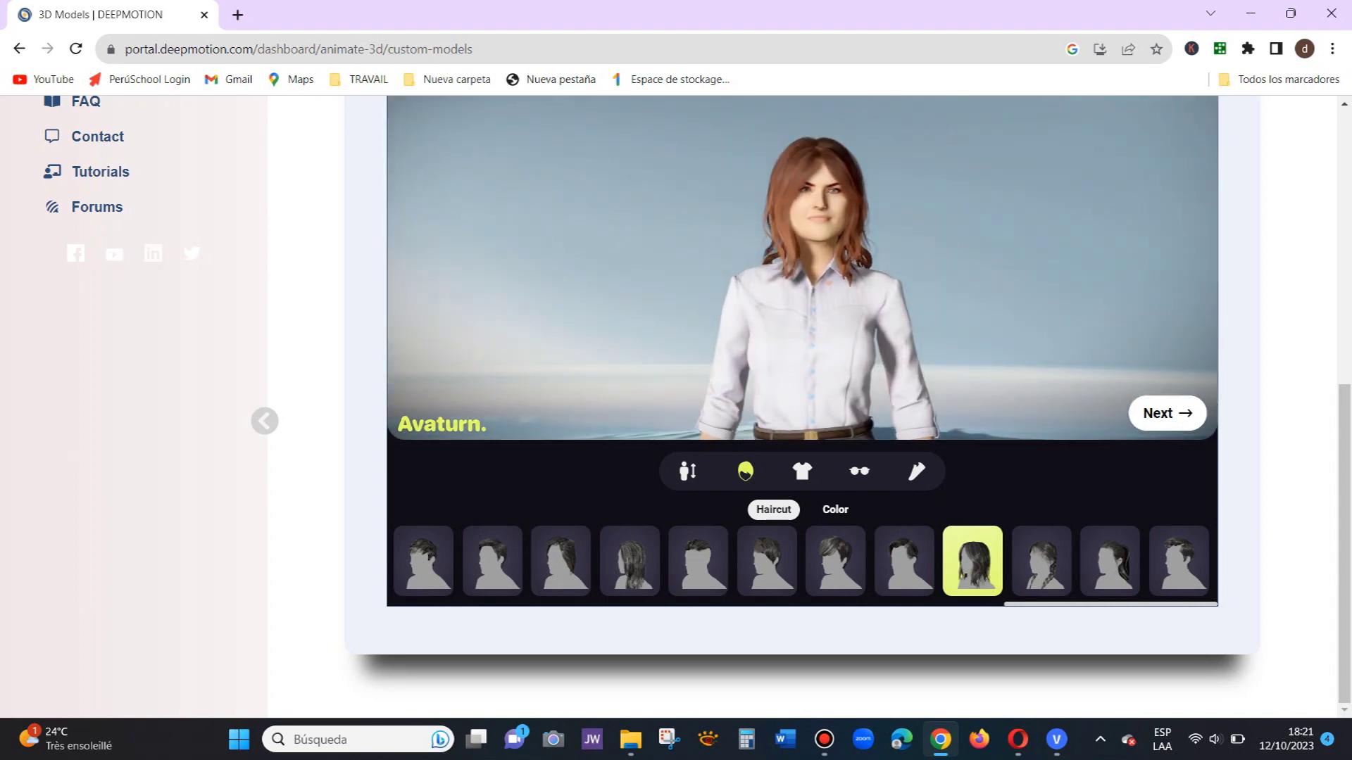
scroll(802, 282, down, 5)
scroll(803, 282, up, 5)
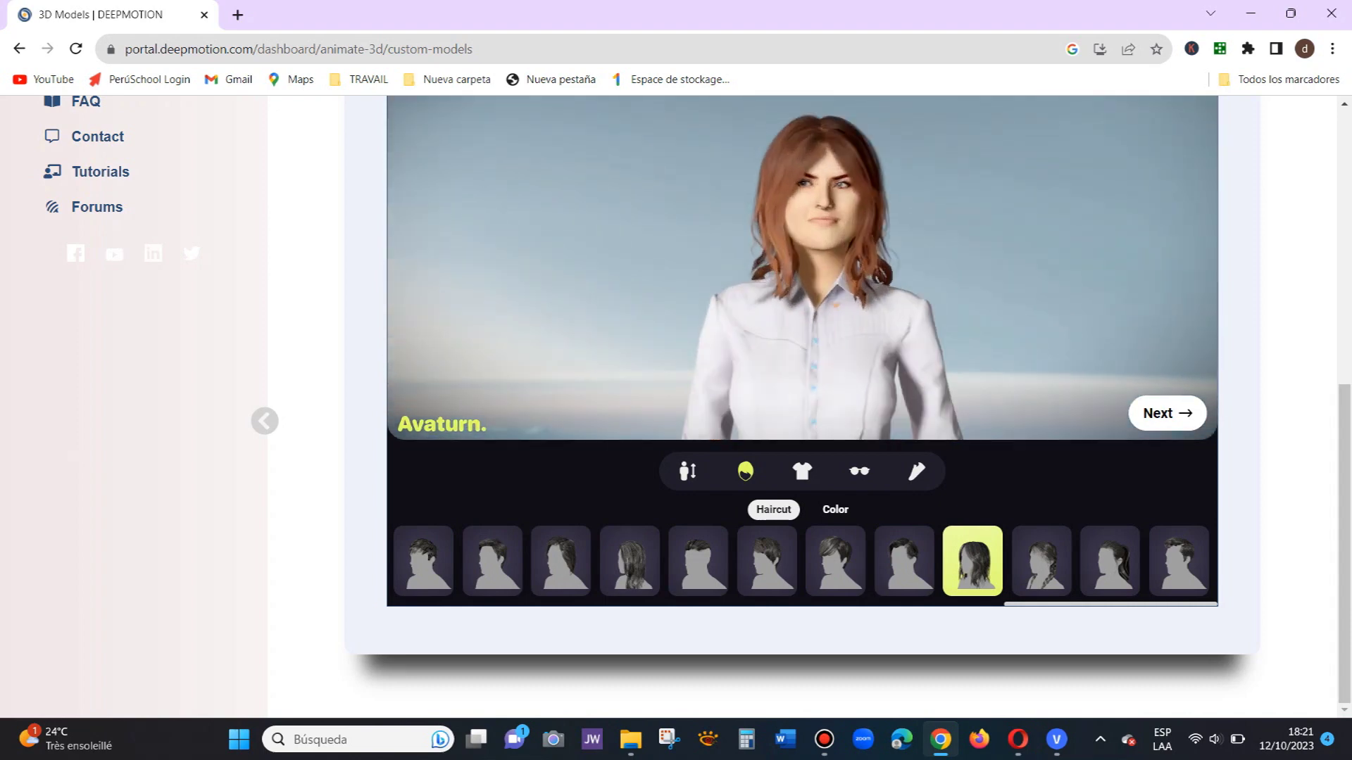
scroll(802, 281, down, 1)
Step: Try a white romper, leather jacket and red hoodie, then settle on the red polka-dot dress
click(801, 471)
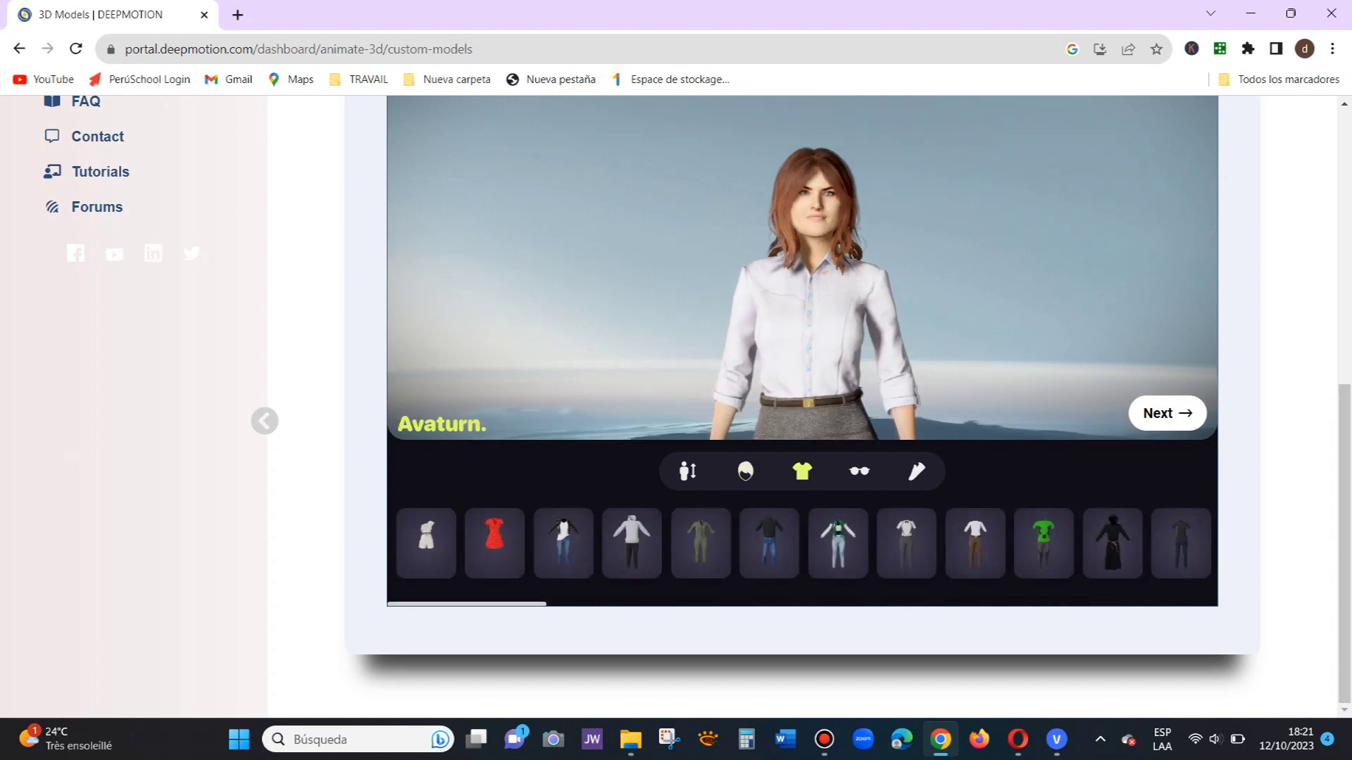
drag(492, 604, 502, 605)
click(494, 543)
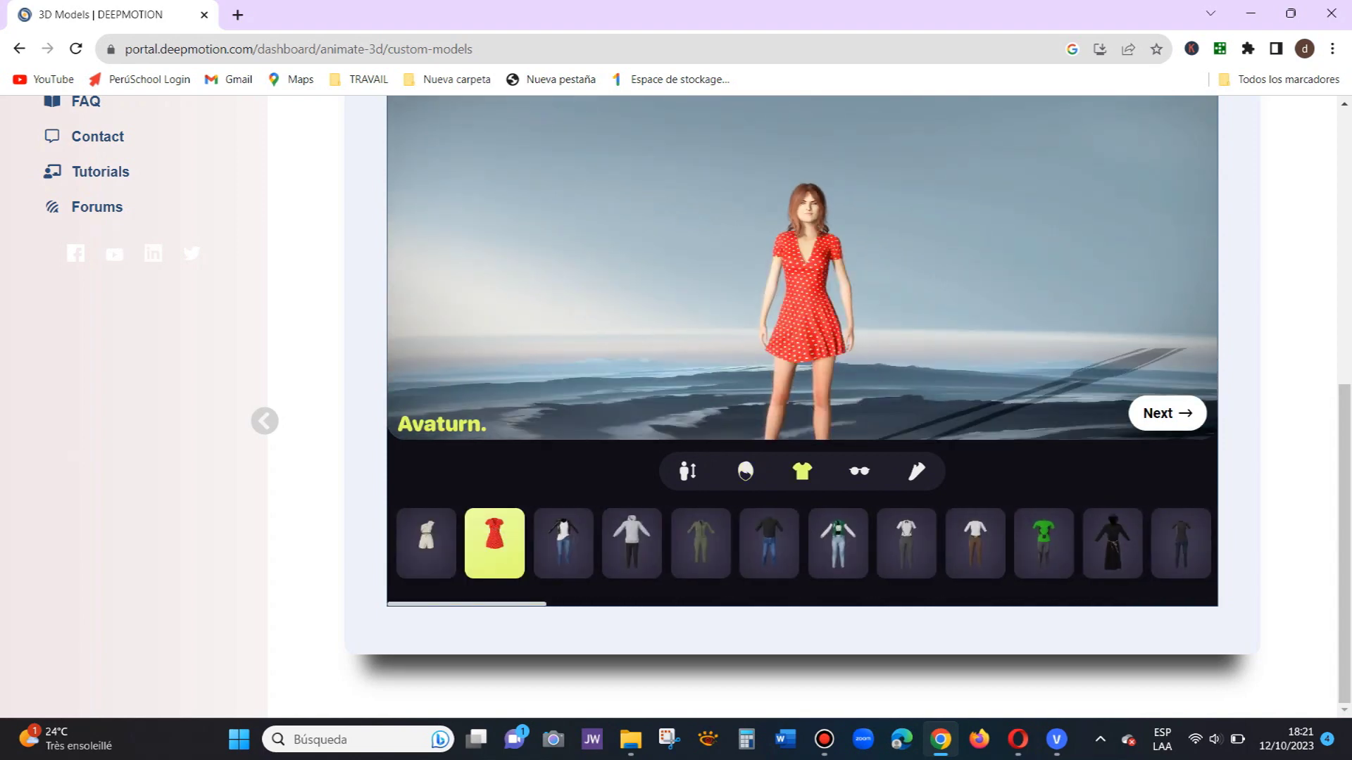
click(426, 543)
click(563, 543)
click(838, 543)
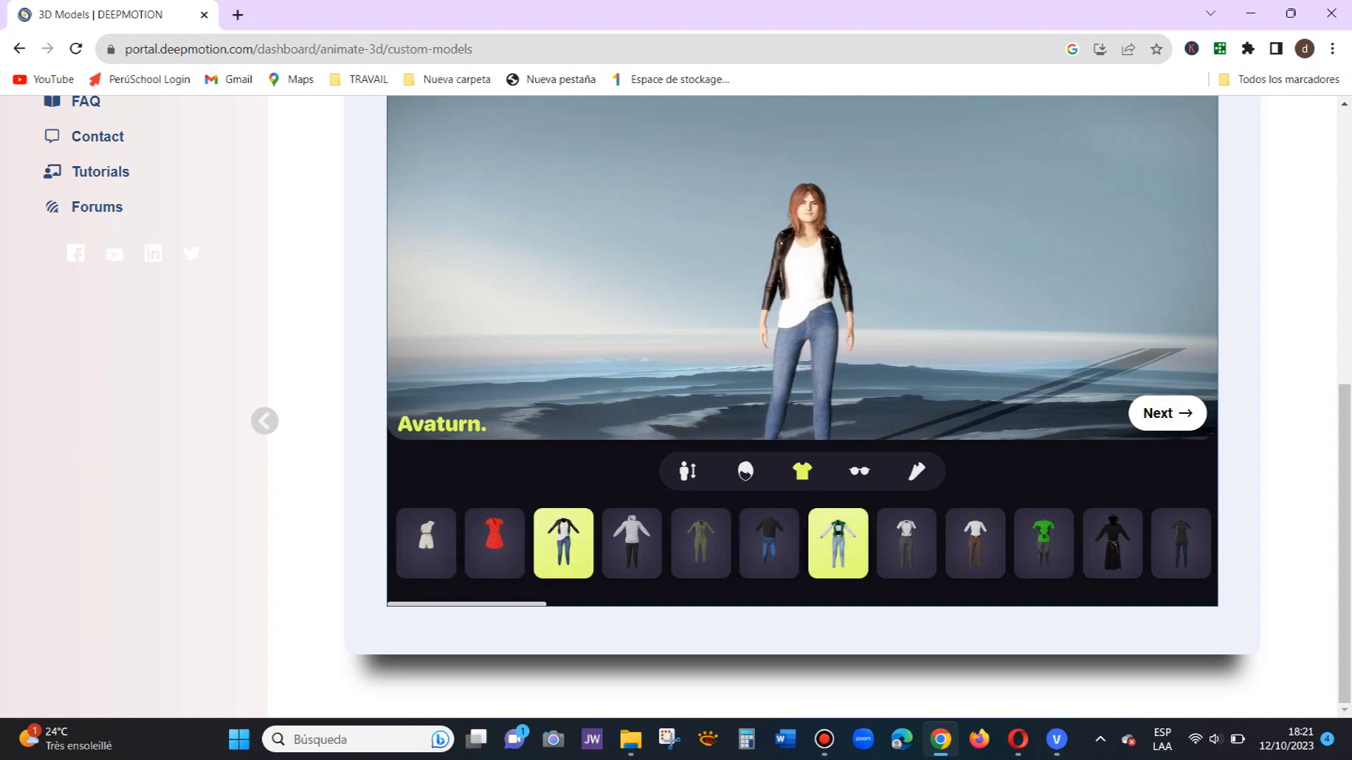
mouse_move(506, 604)
mouse_down()
mouse_move(1167, 604)
mouse_move(499, 605)
mouse_up()
click(922, 544)
click(495, 543)
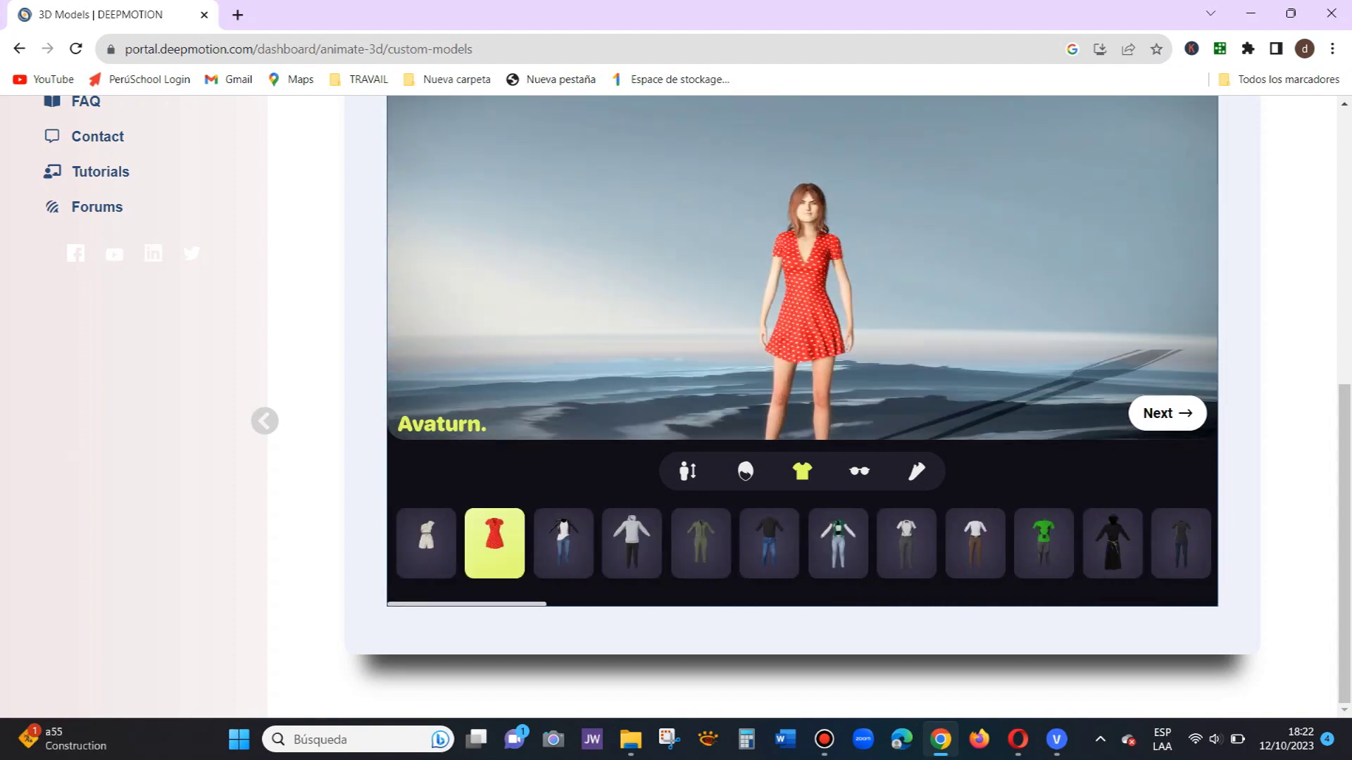
click(859, 472)
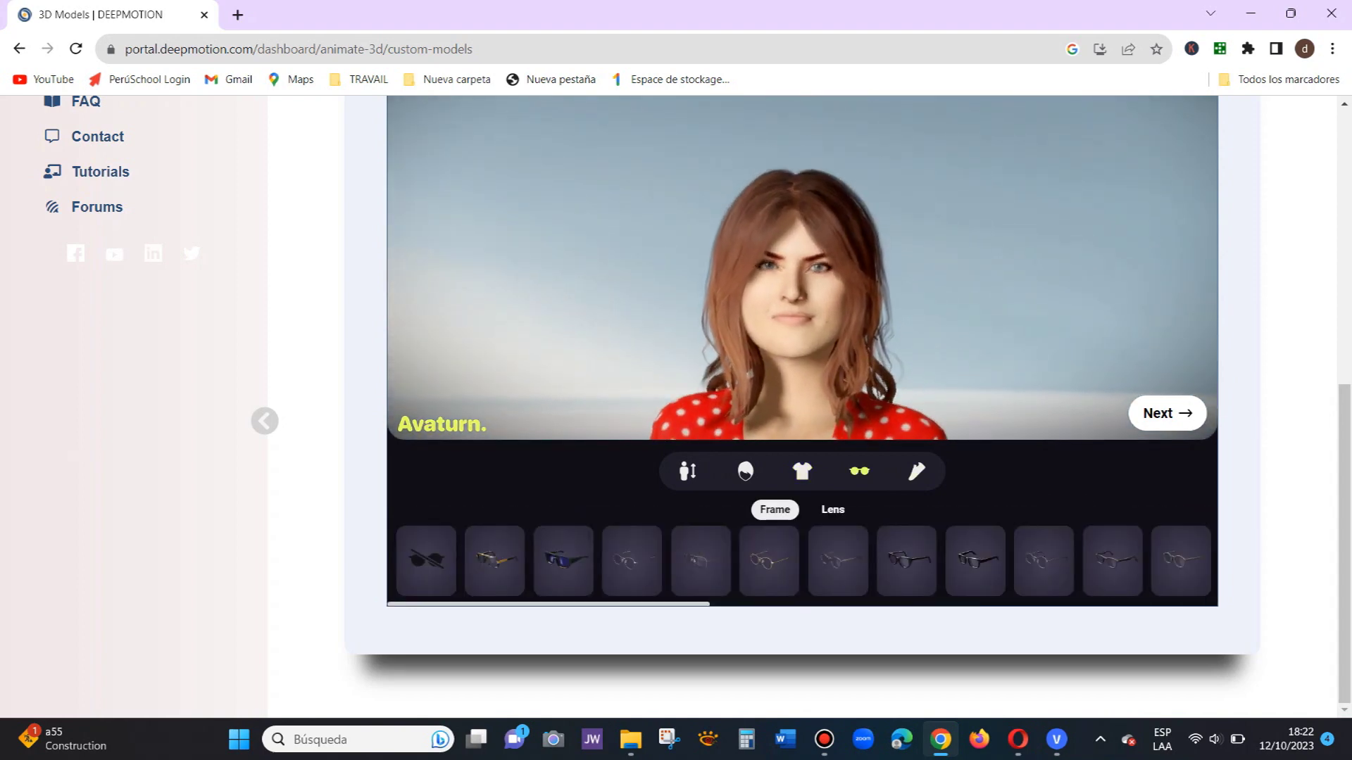
Step: Try on silver, black rectangular and round glasses frames, then leave the avatar with no glasses
click(769, 561)
click(701, 561)
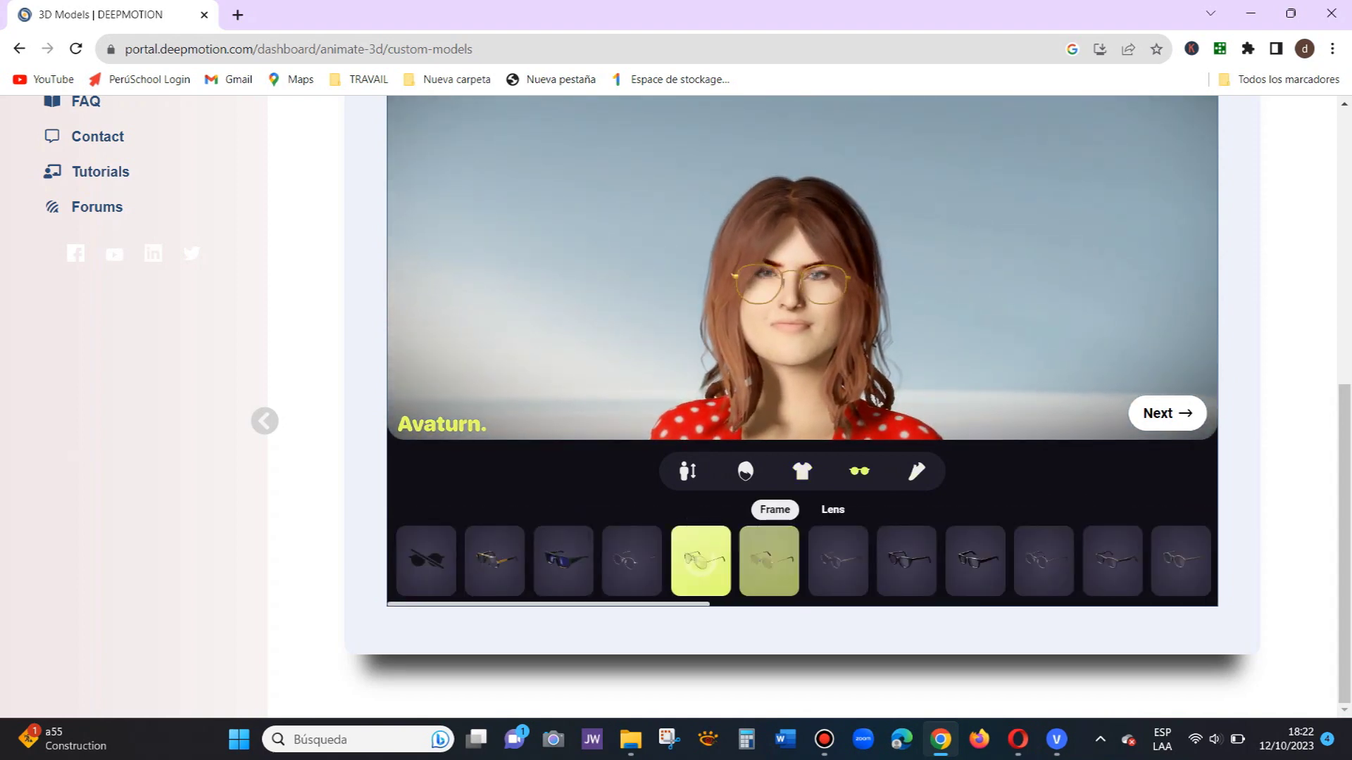
click(631, 561)
click(563, 561)
click(494, 562)
click(563, 561)
click(906, 561)
click(975, 561)
click(1043, 562)
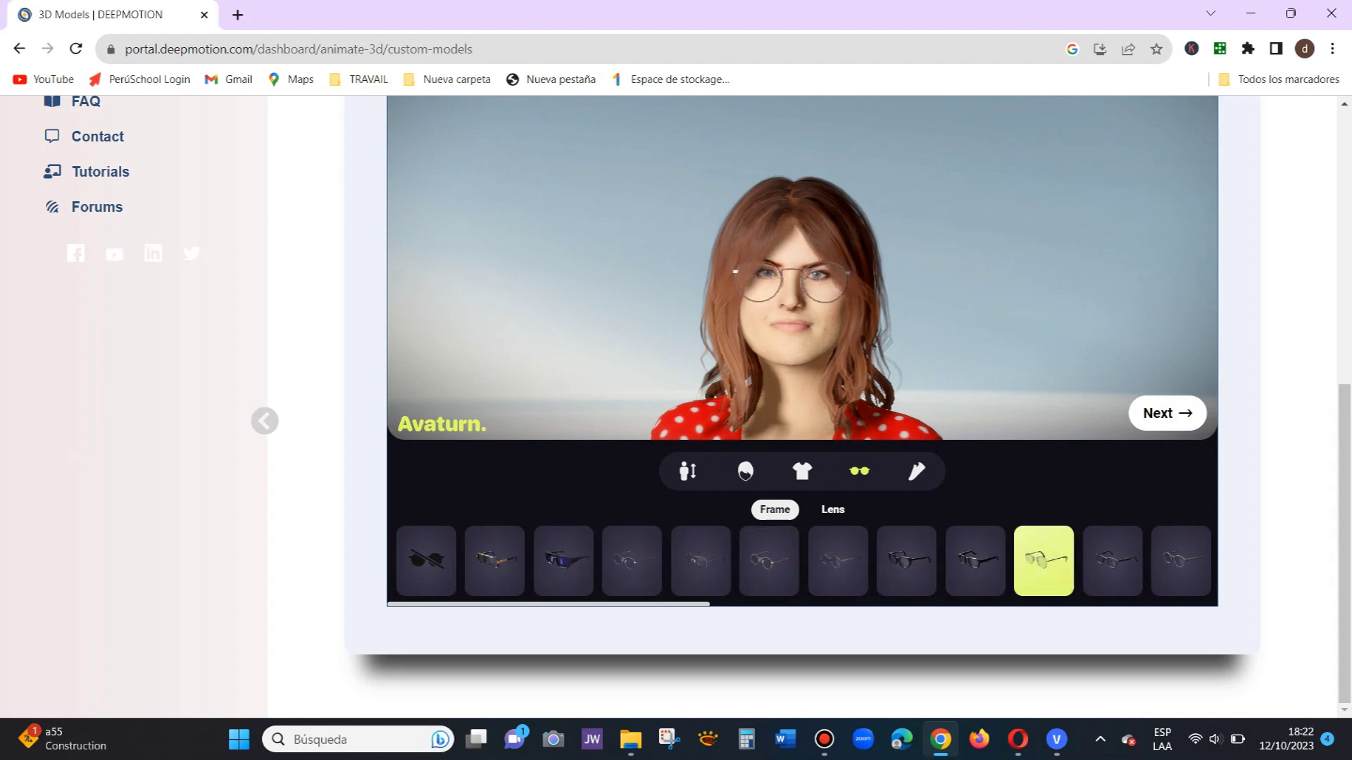
click(1113, 561)
click(1180, 562)
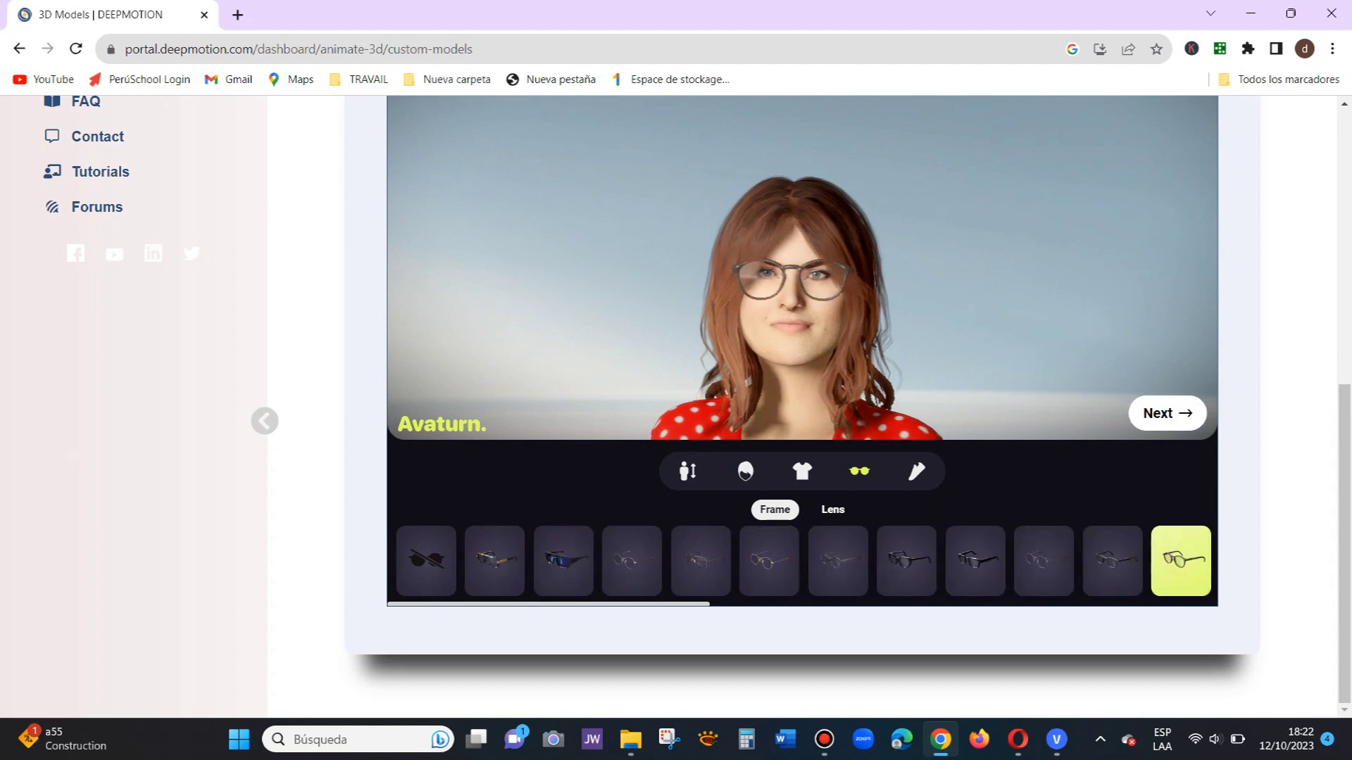
click(426, 561)
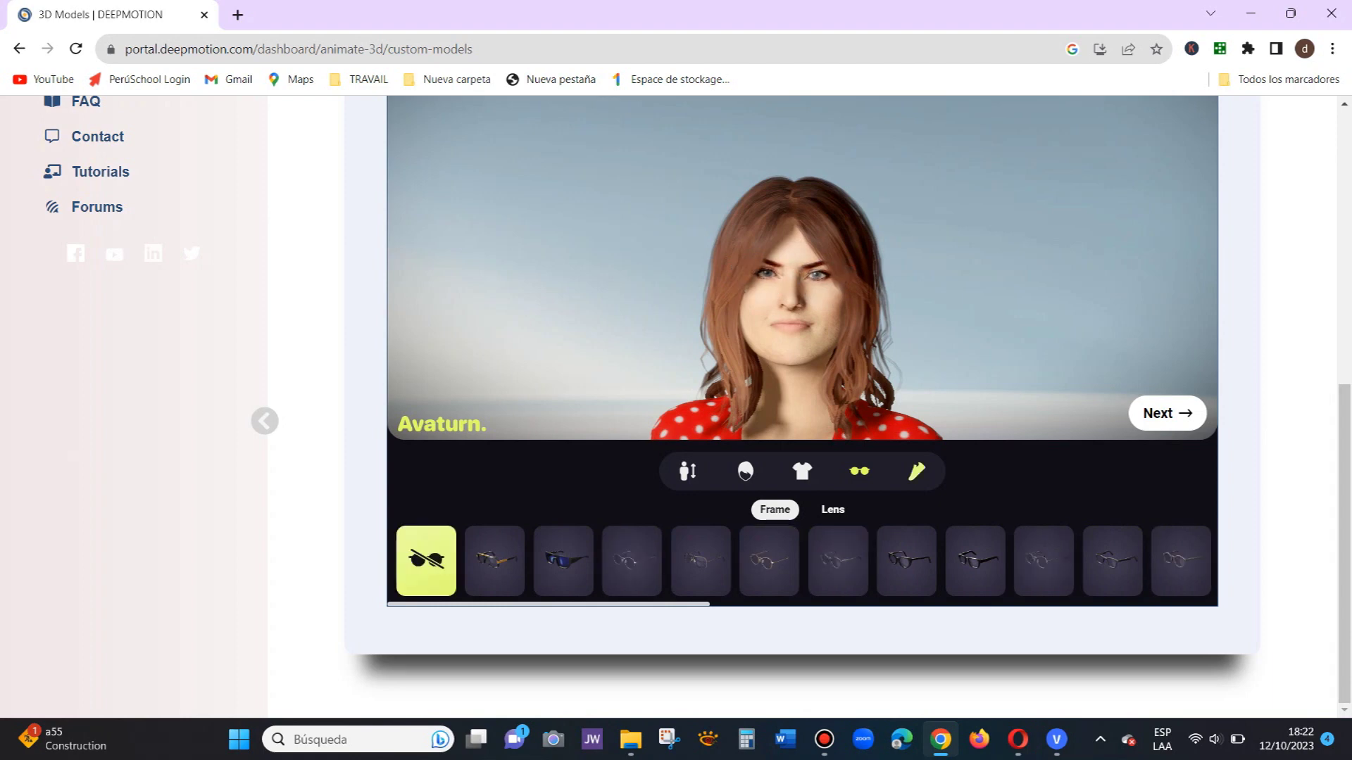
click(916, 472)
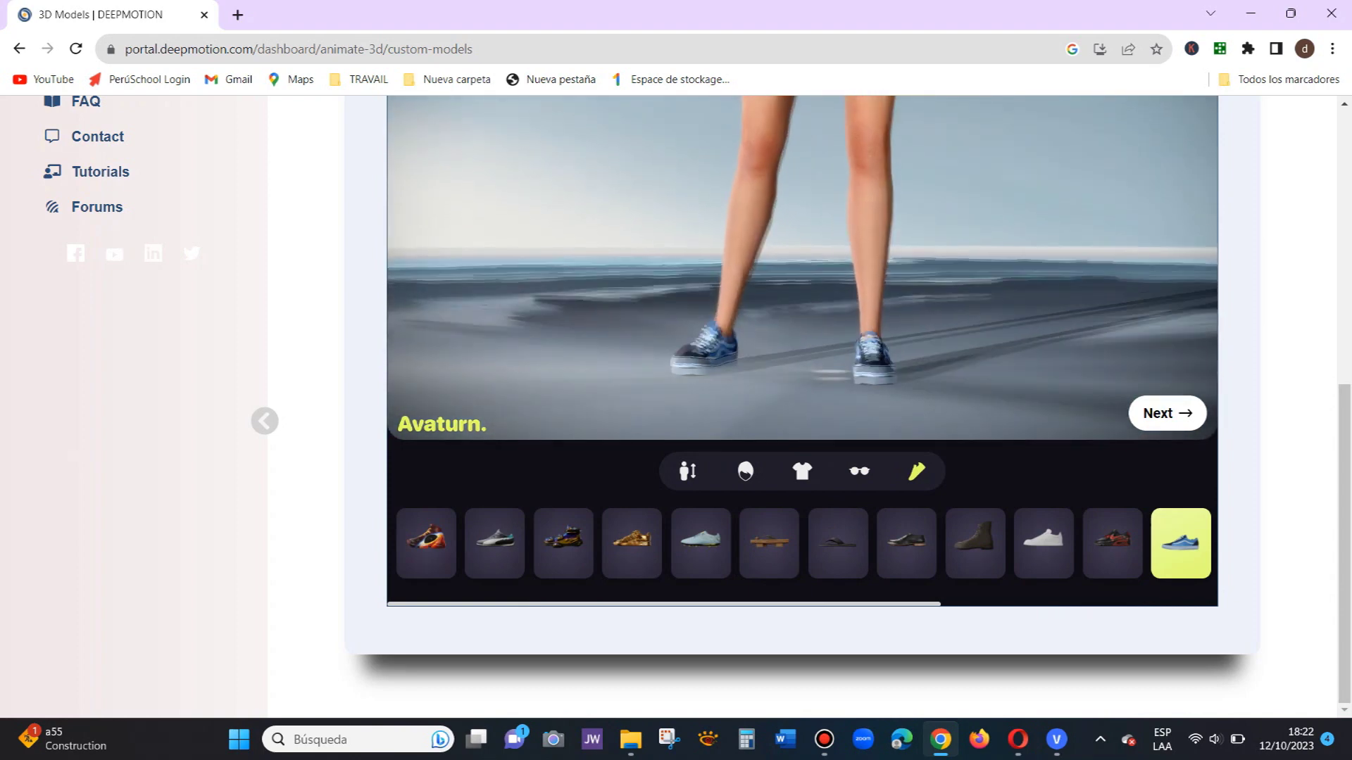
Step: After trying cleats and several sneakers, put light grey-blue sneakers on the avatar and submit it
click(701, 543)
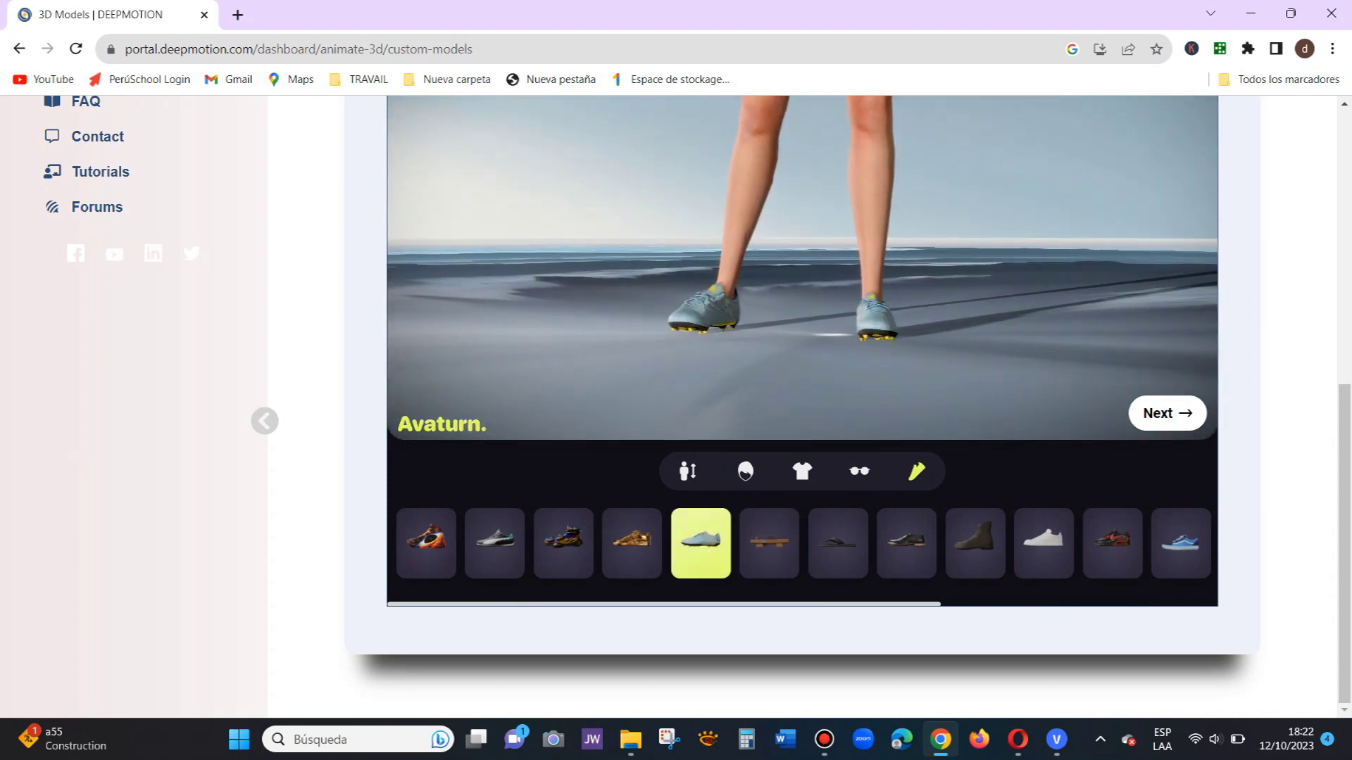
click(1044, 543)
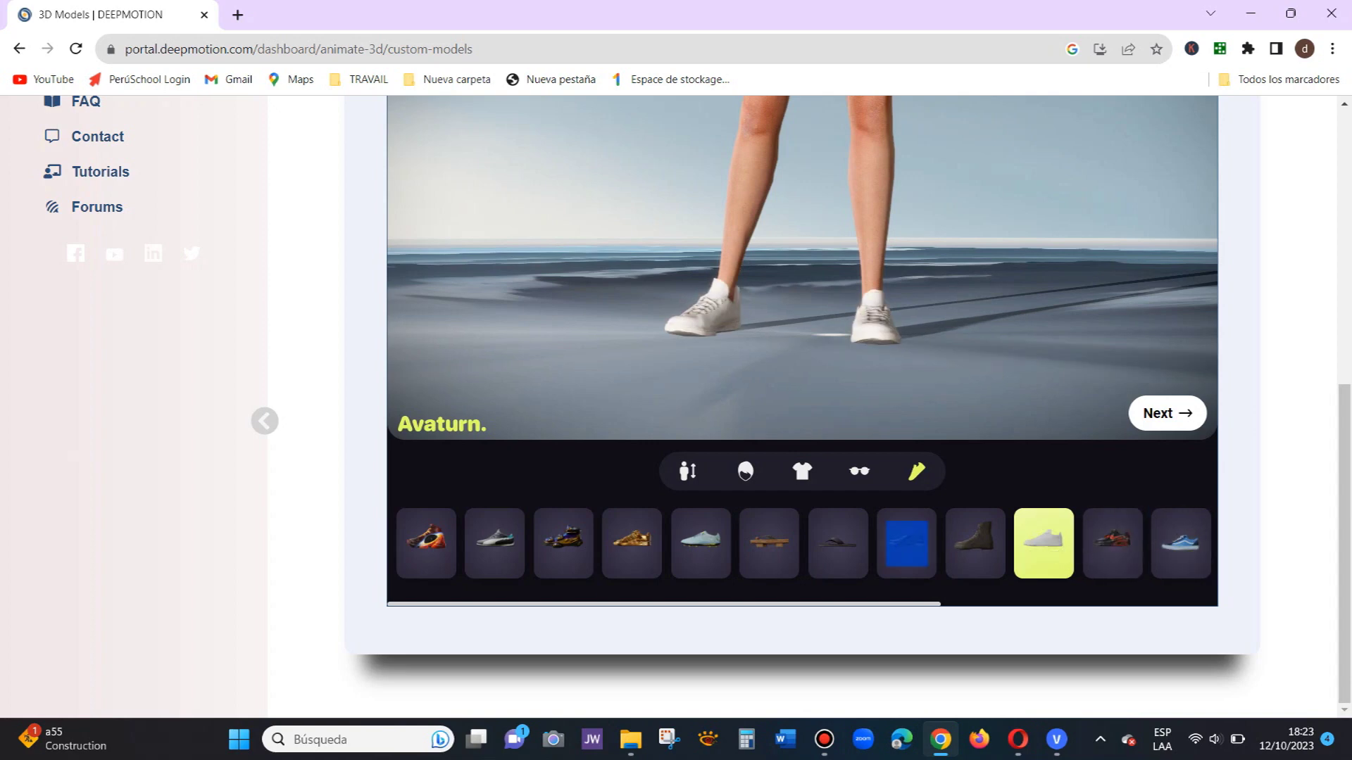
drag(788, 604, 1065, 604)
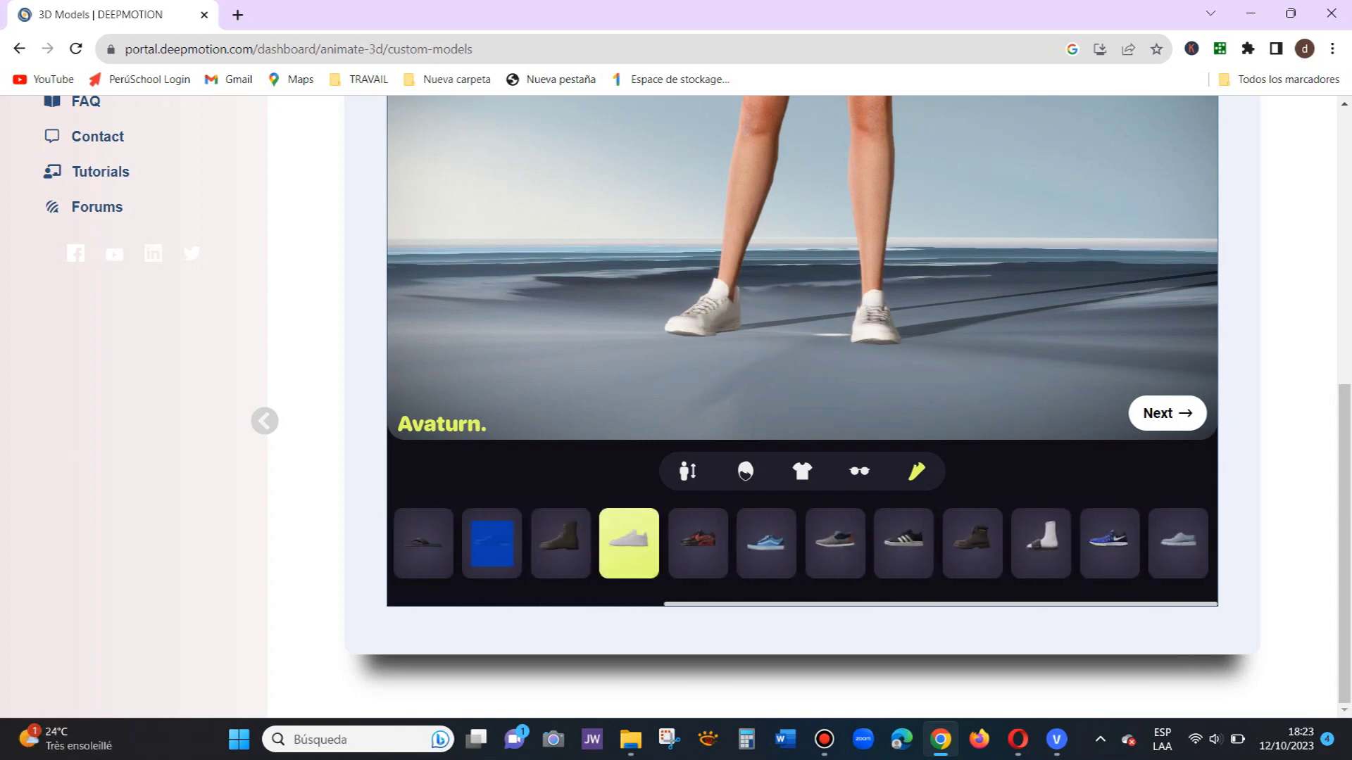
click(904, 543)
click(1109, 543)
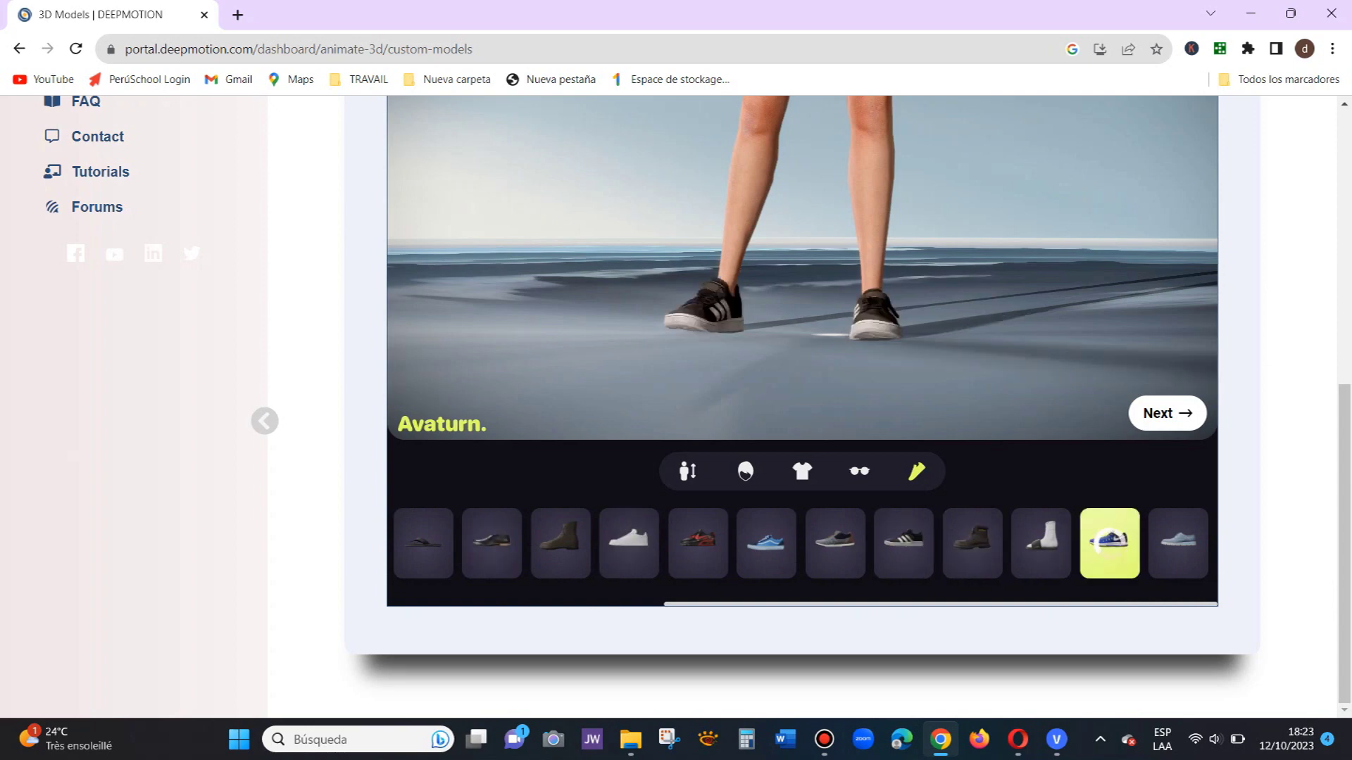
click(1178, 544)
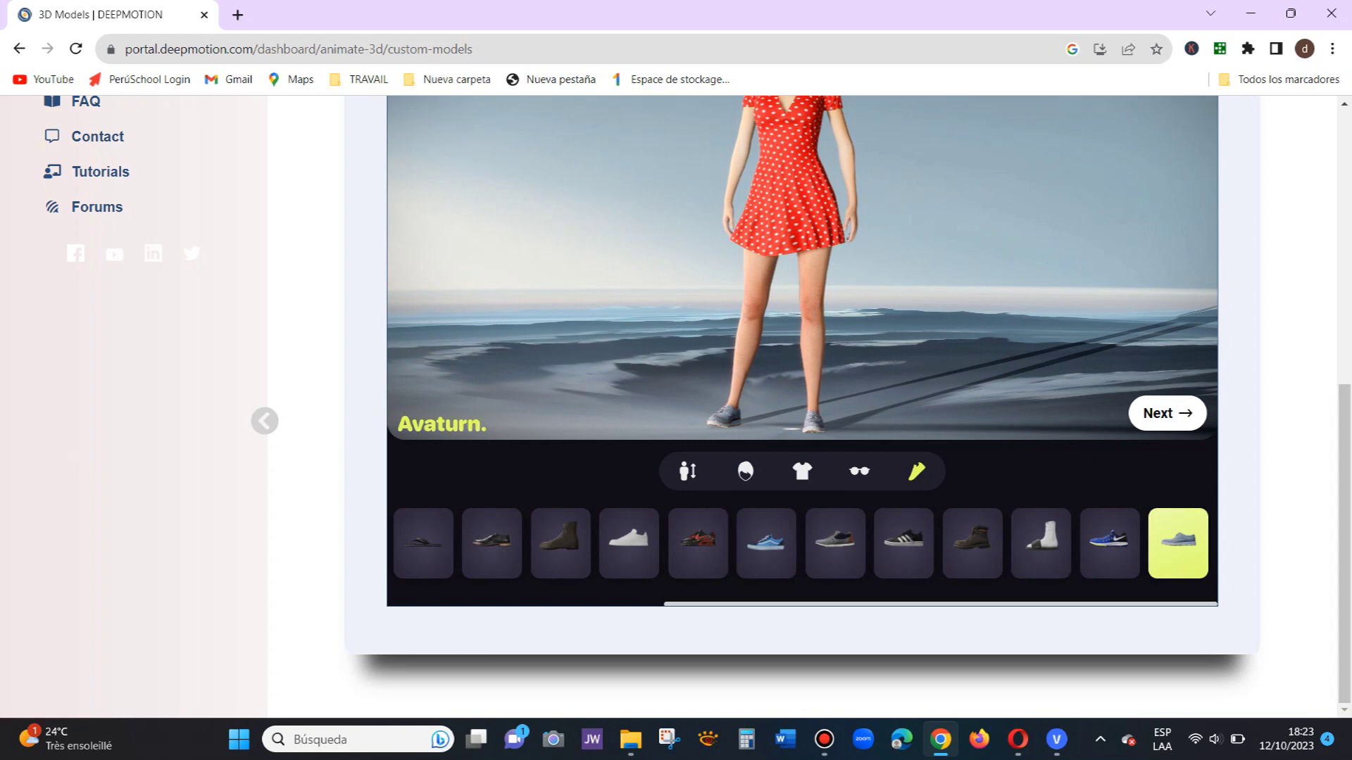
click(1167, 413)
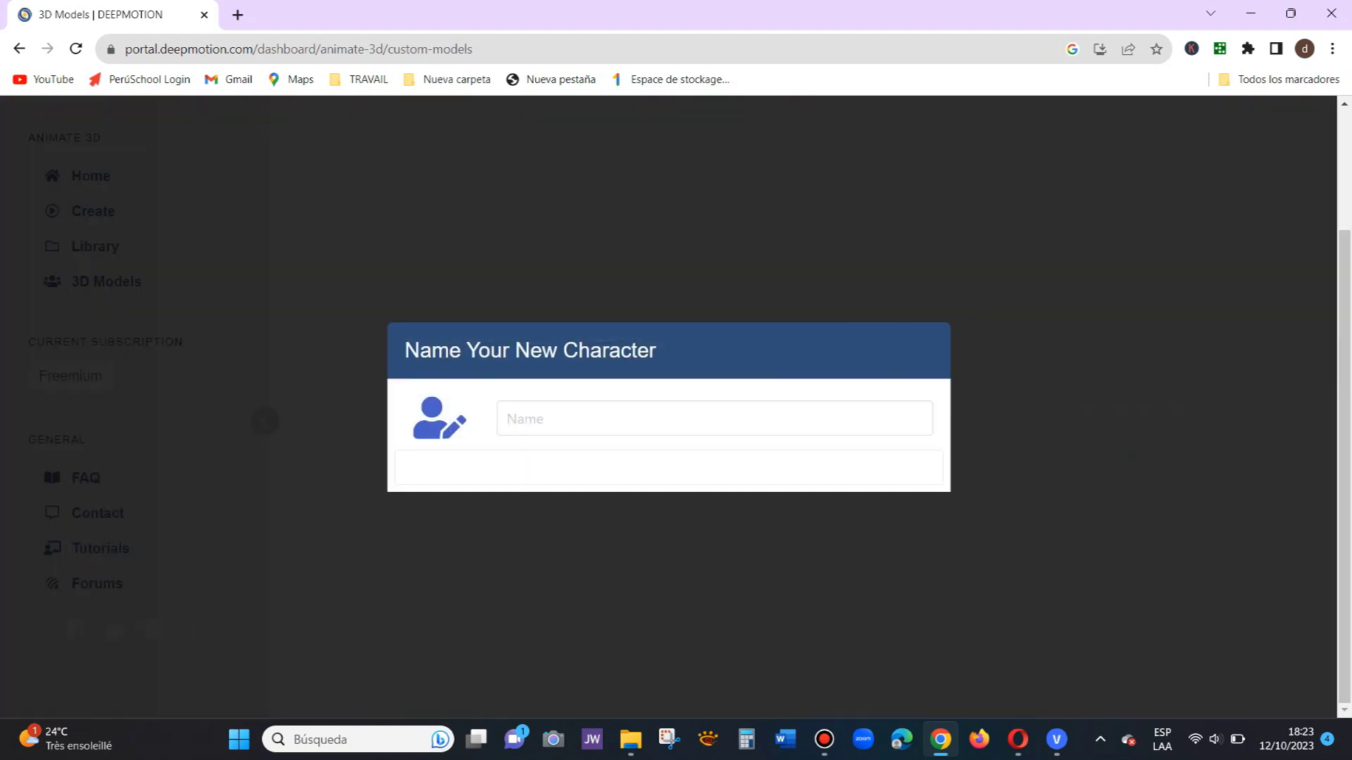
Step: Name the new character KATE and save it
click(714, 419)
text(KATE)
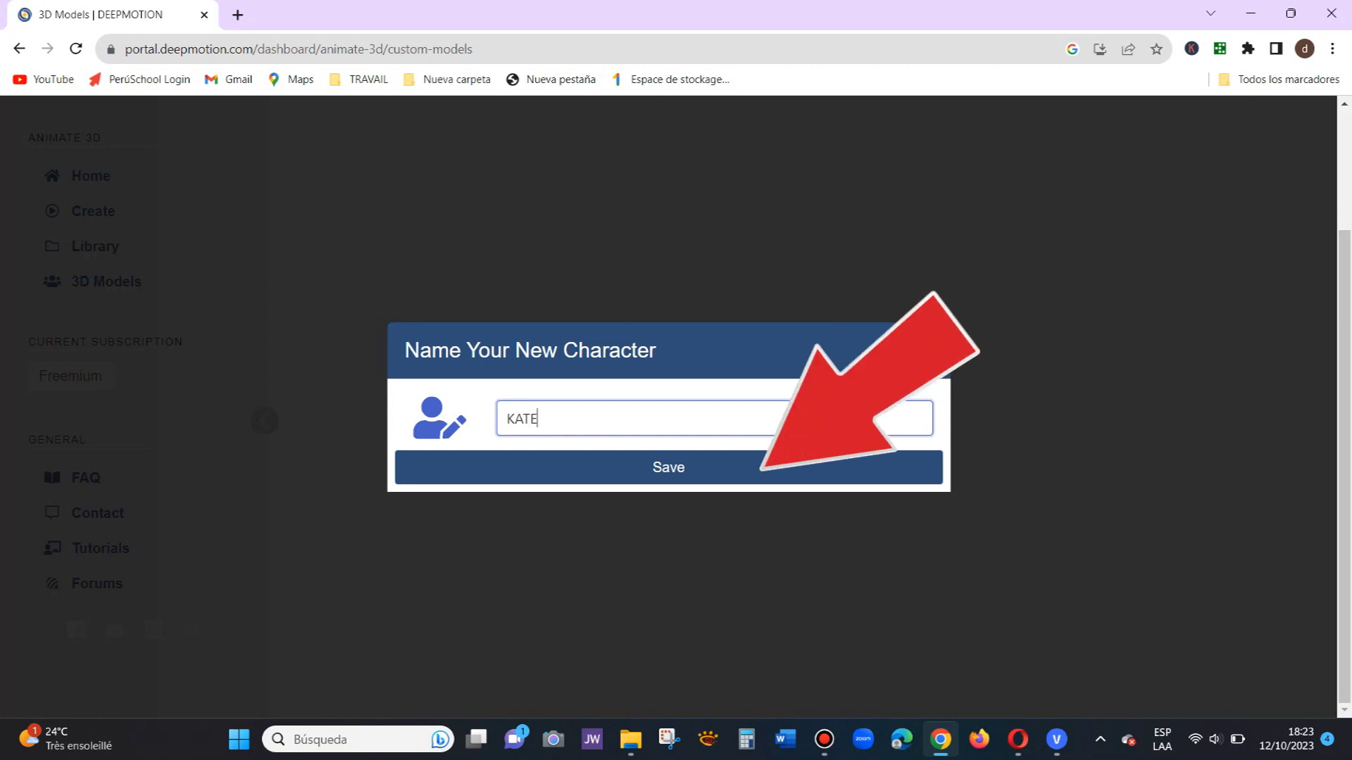
click(668, 467)
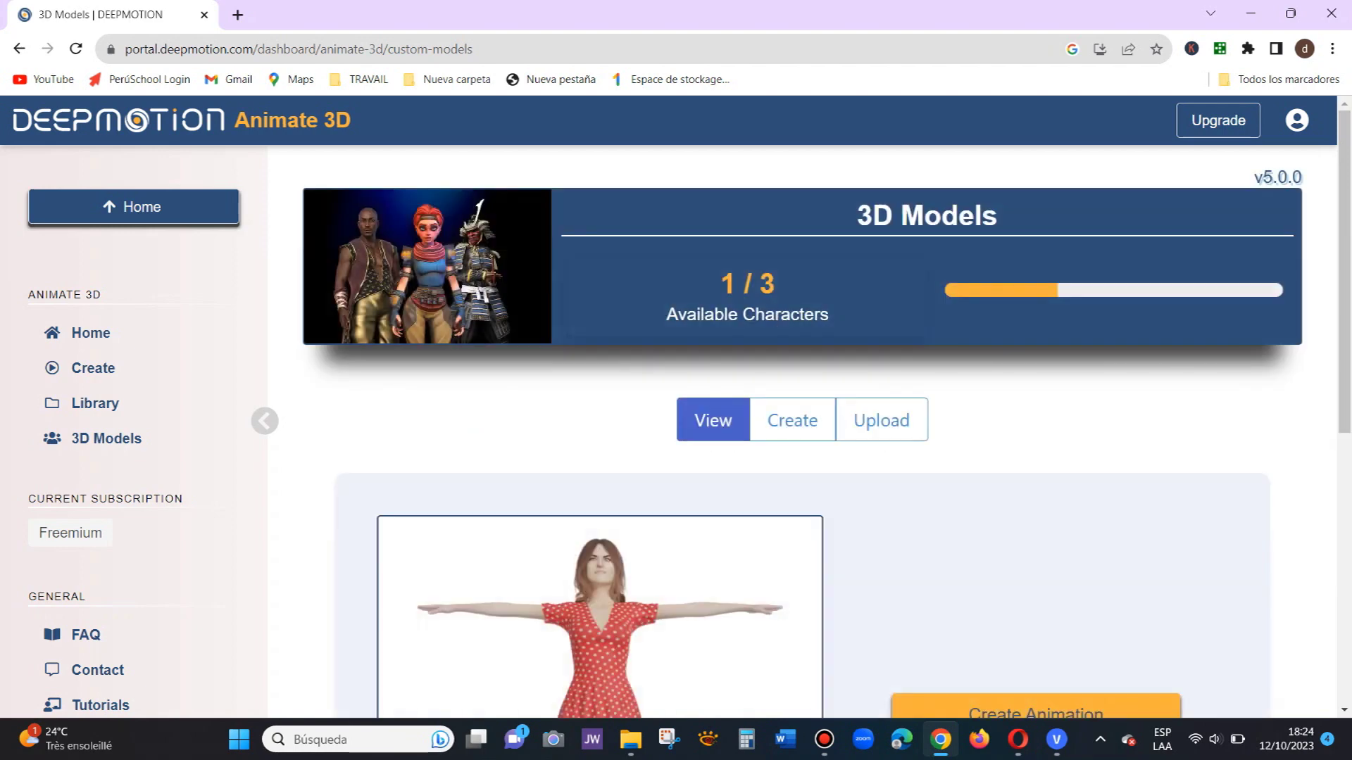
Step: Scroll the 3D Models page to view the saved KATE character and its buttons
scroll(676, 406, down, 3)
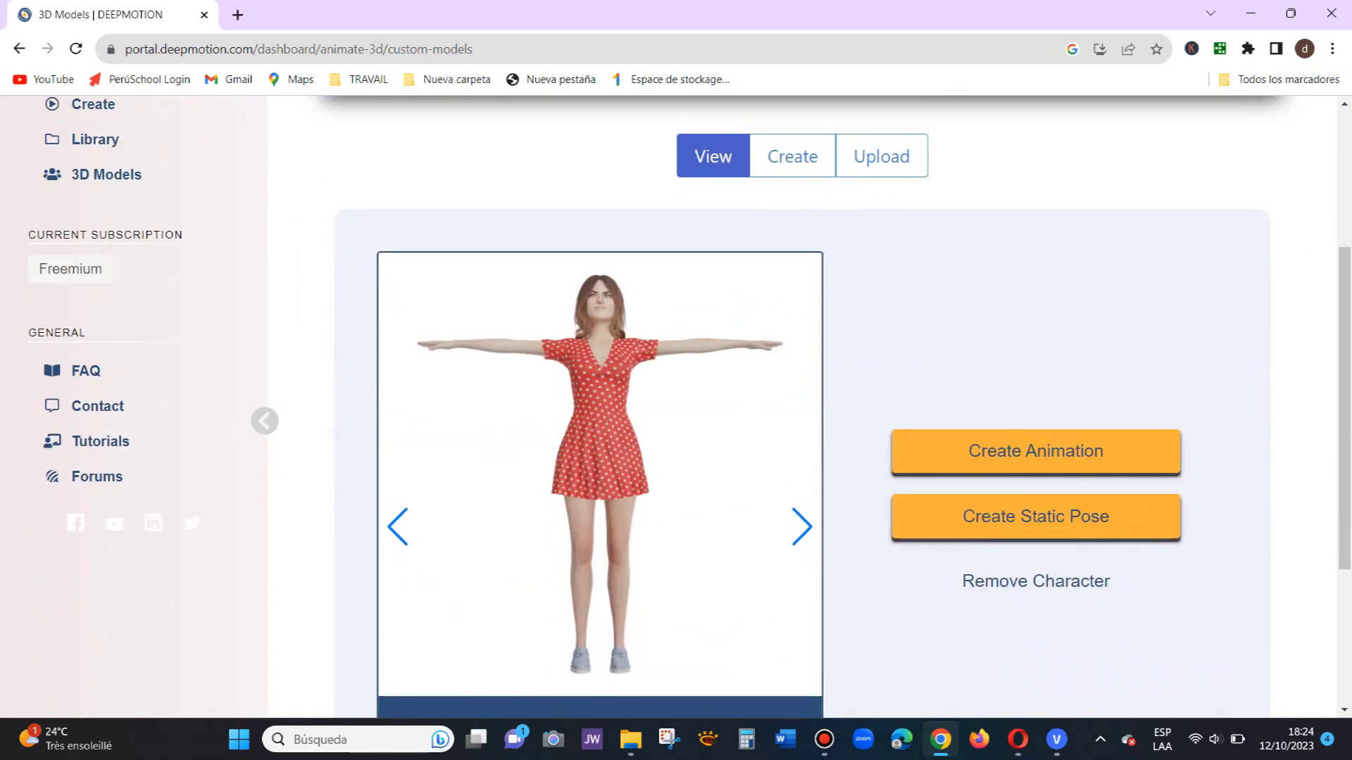
scroll(676, 406, up, 3)
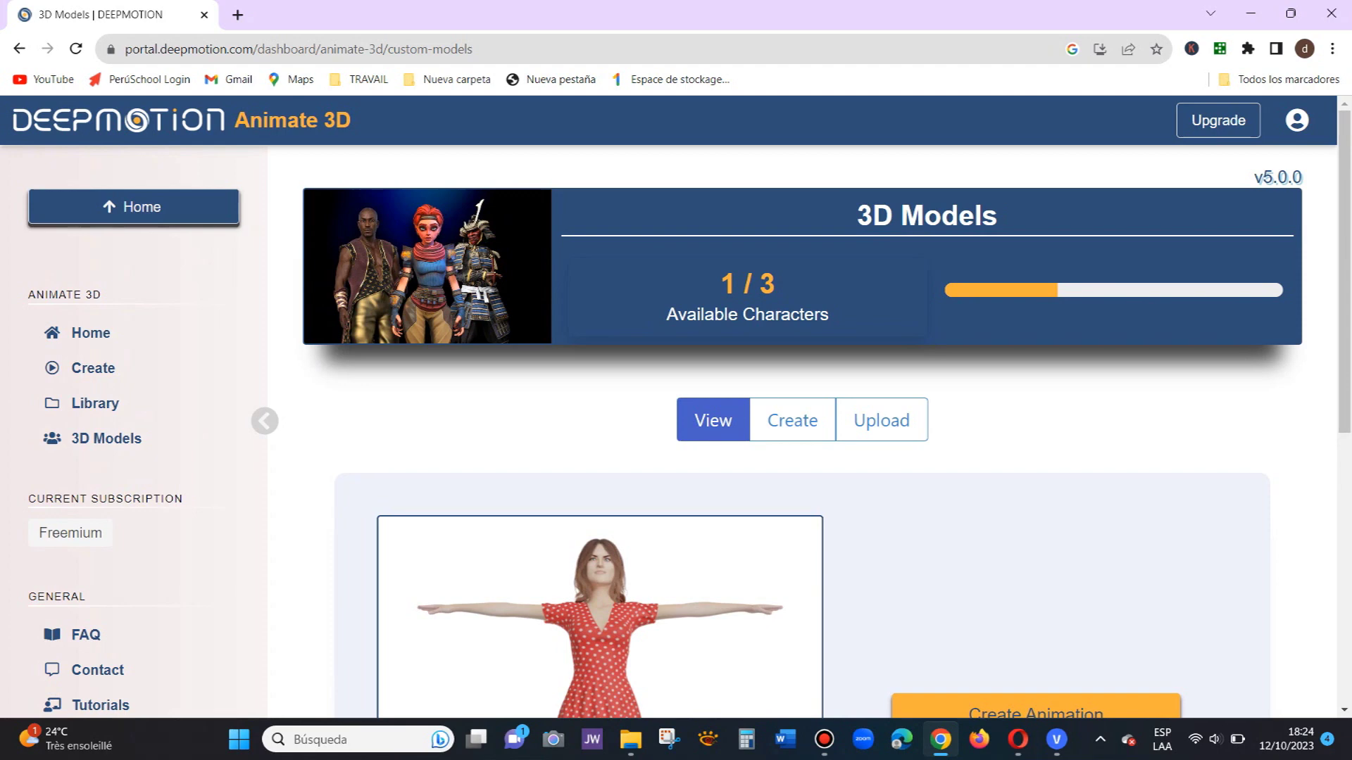
scroll(675, 406, down, 3)
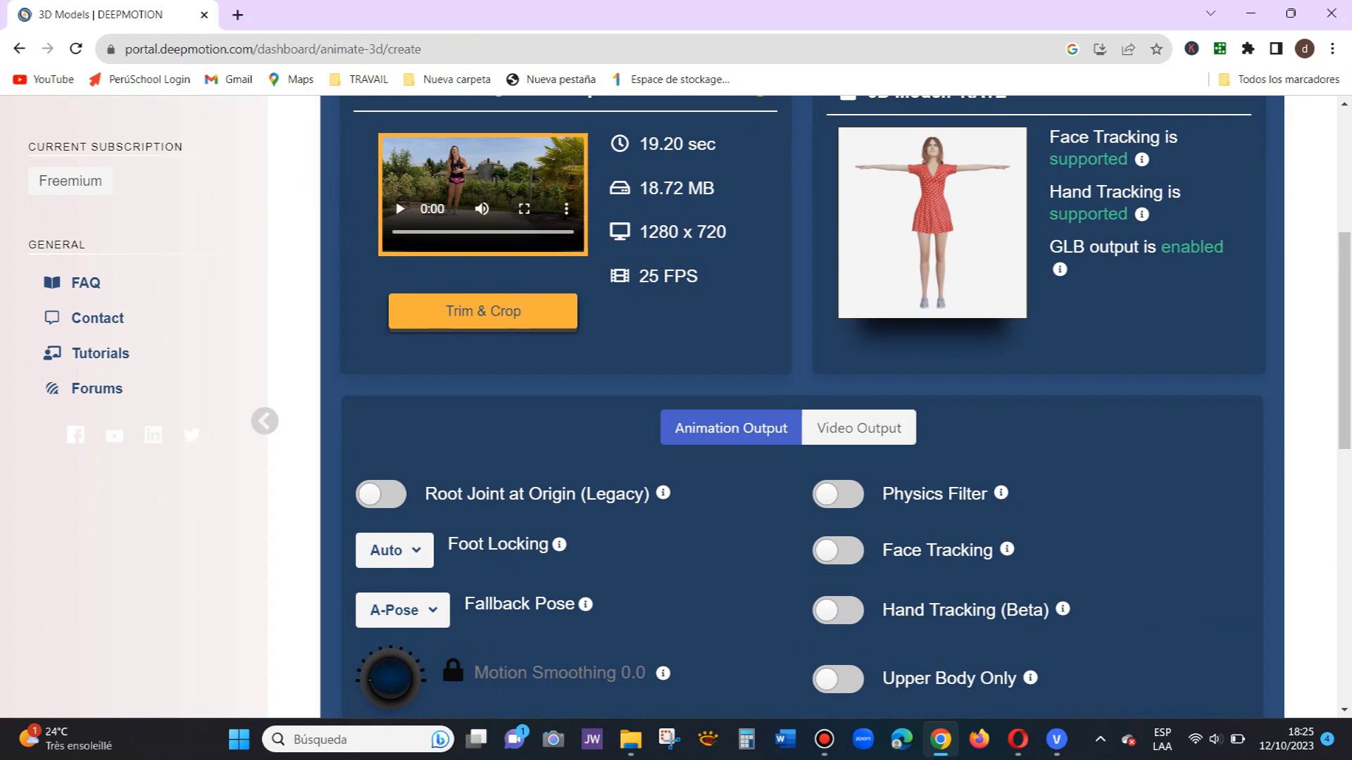
Step: Scroll down the animation job settings and switch to the Video Output settings
scroll(803, 406, down, 2)
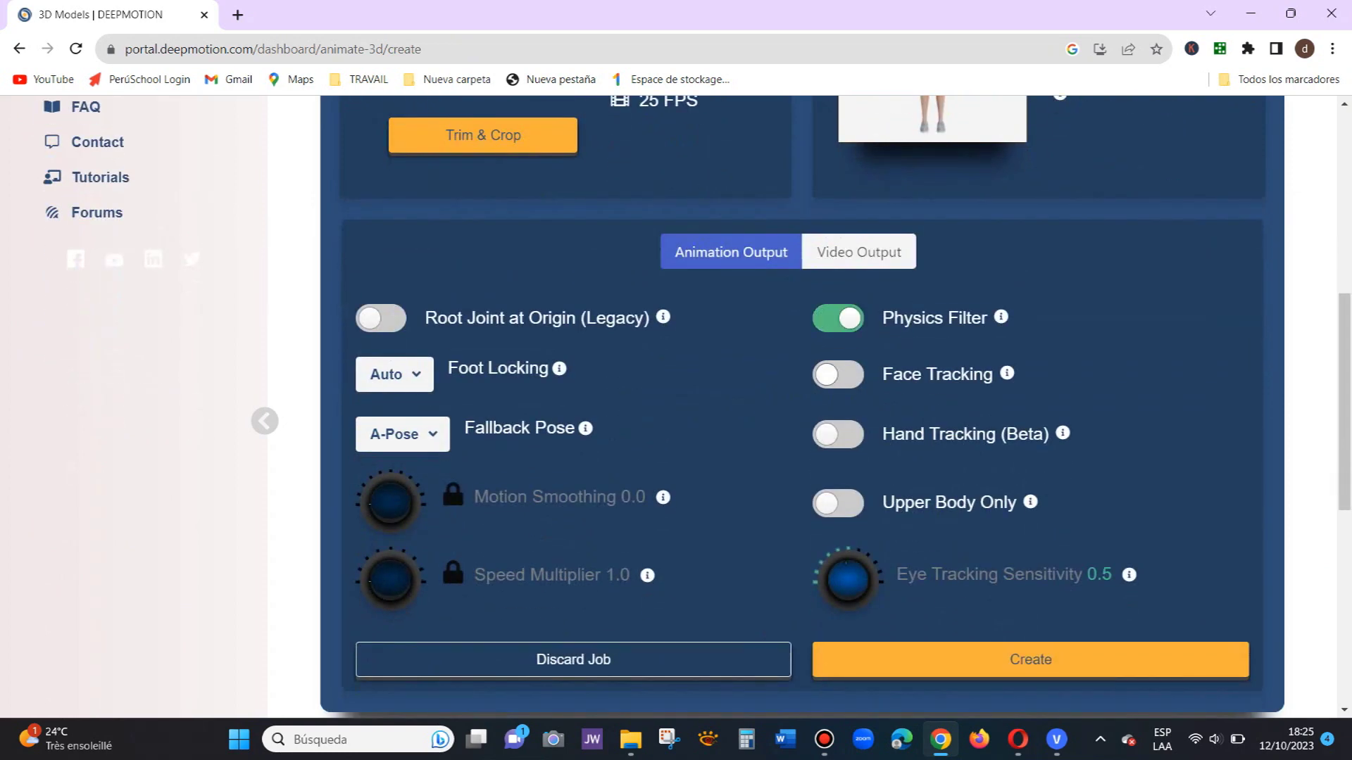
click(838, 434)
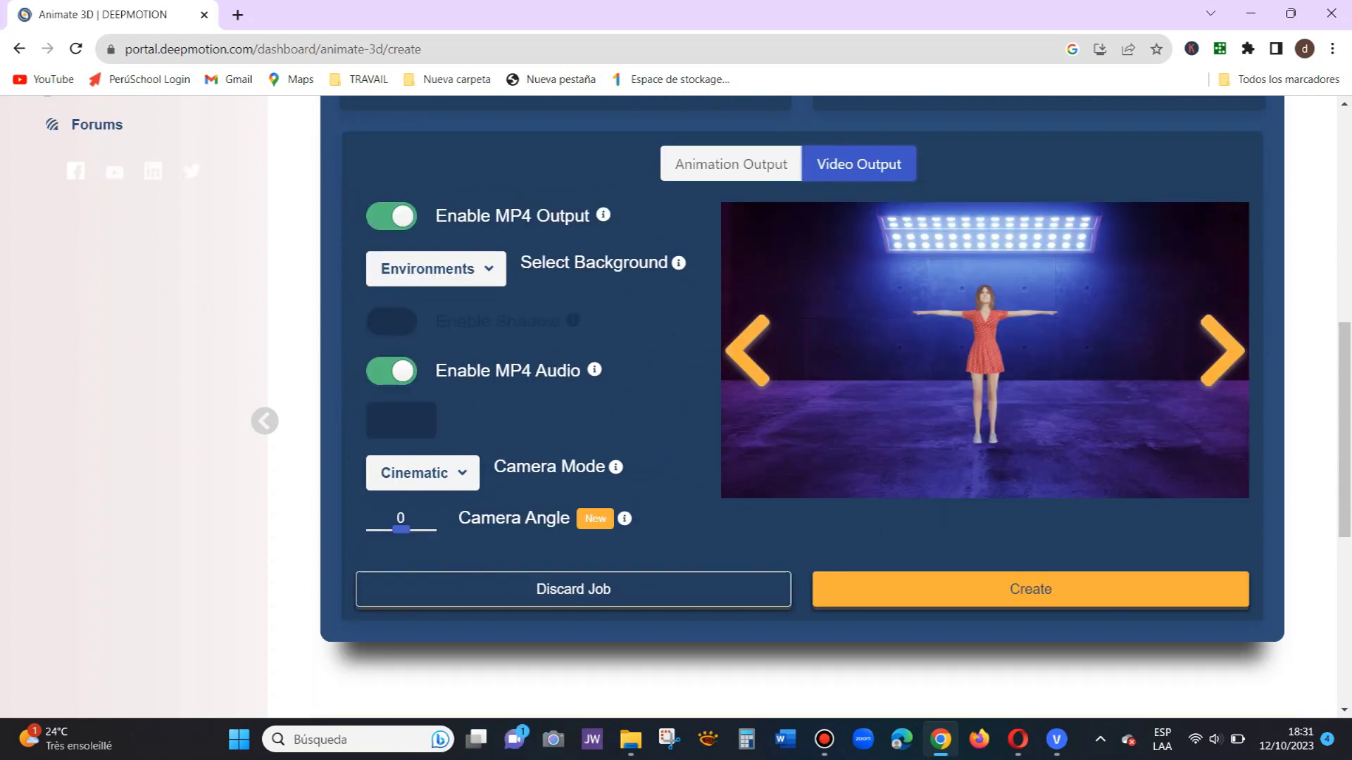
Step: Try the Default With Original background, then change the background type to Environments
scroll(803, 406, up, 1)
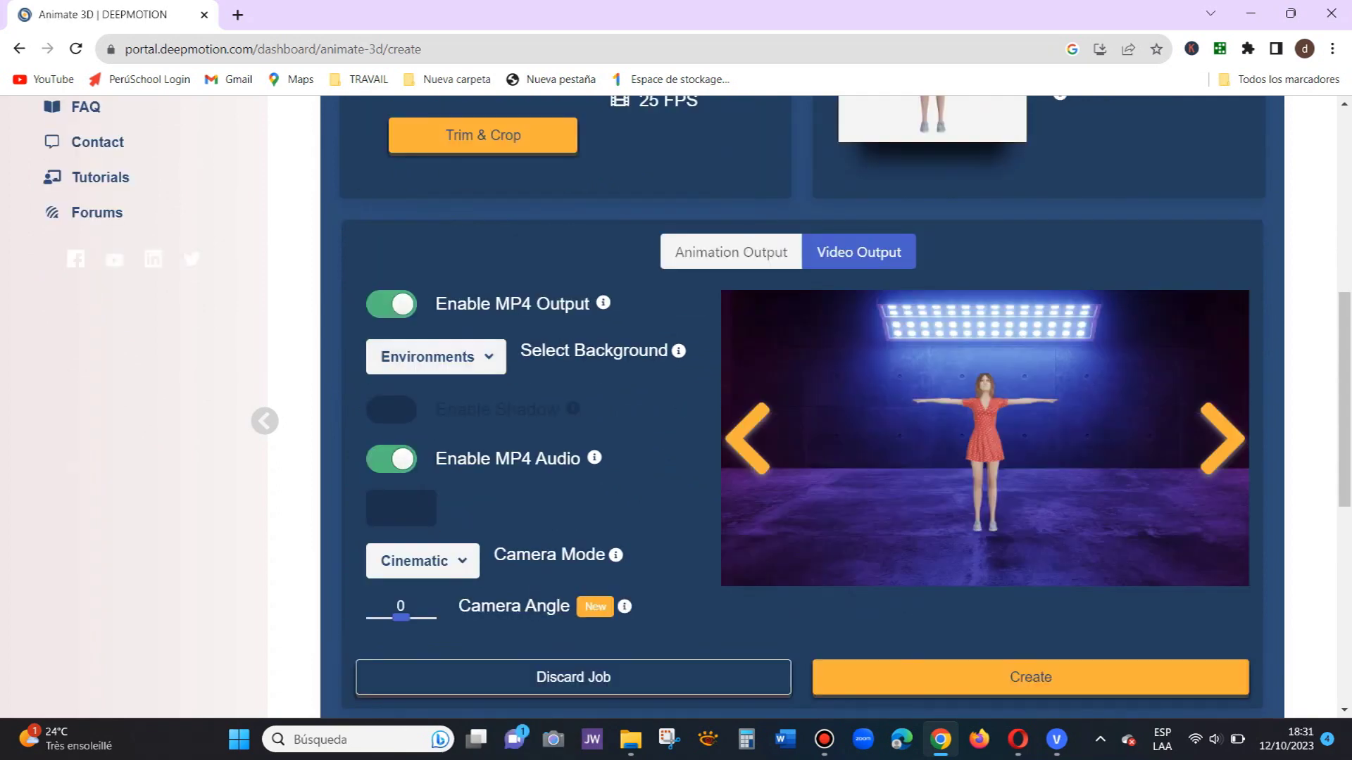
click(436, 357)
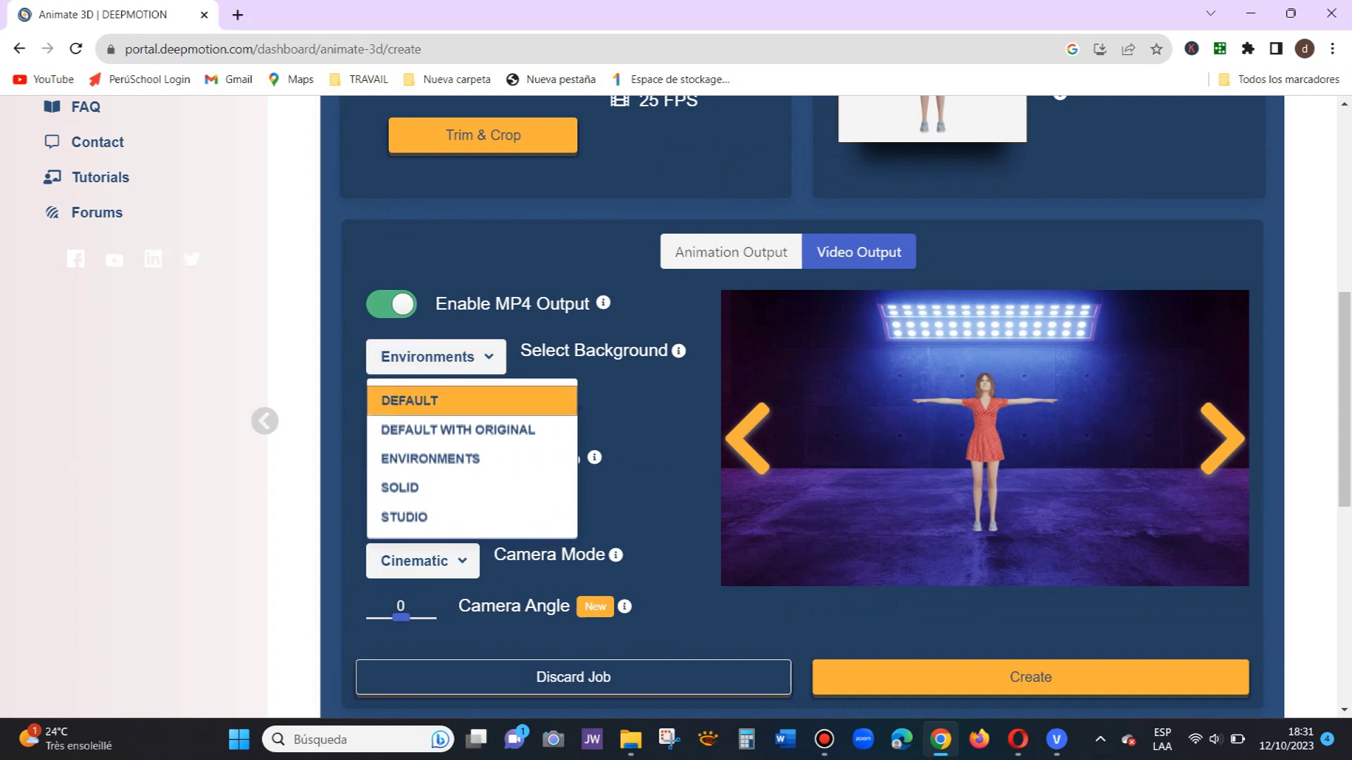
click(410, 401)
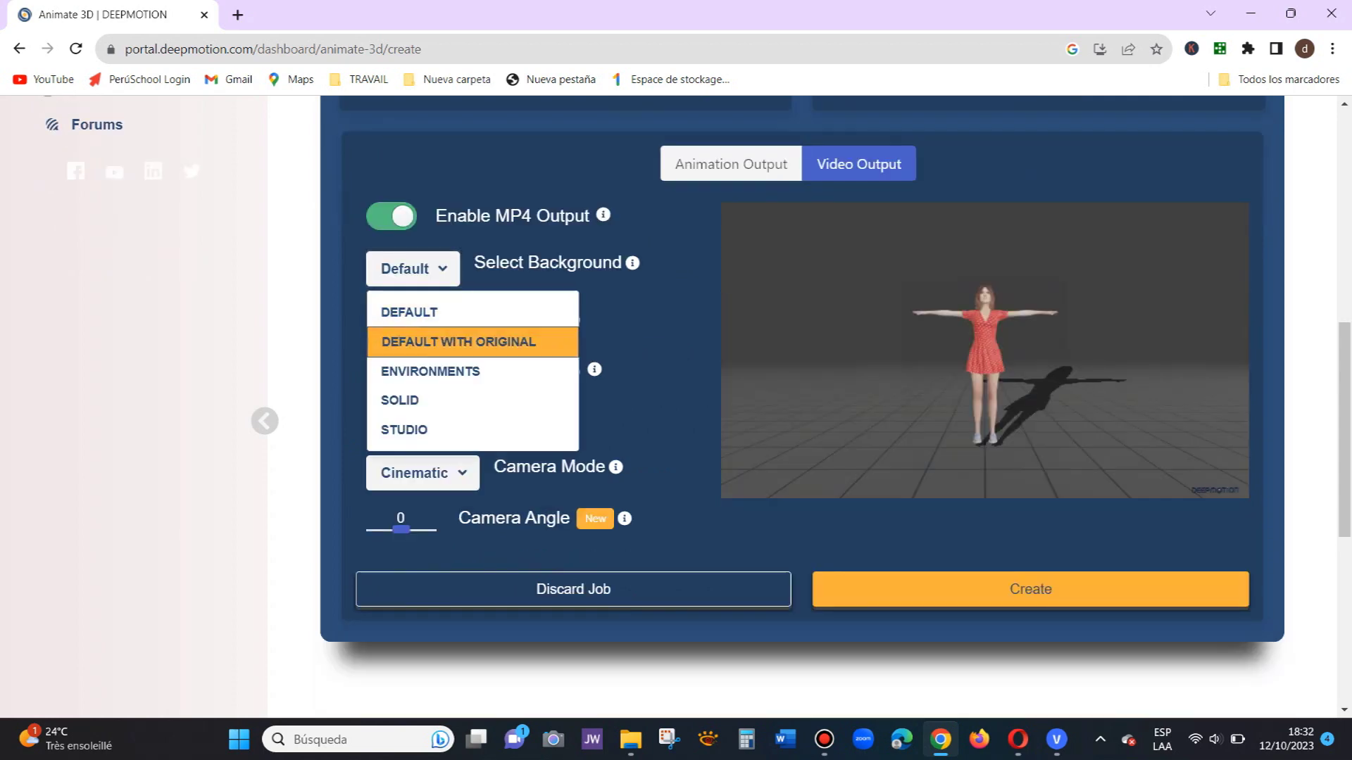
click(466, 343)
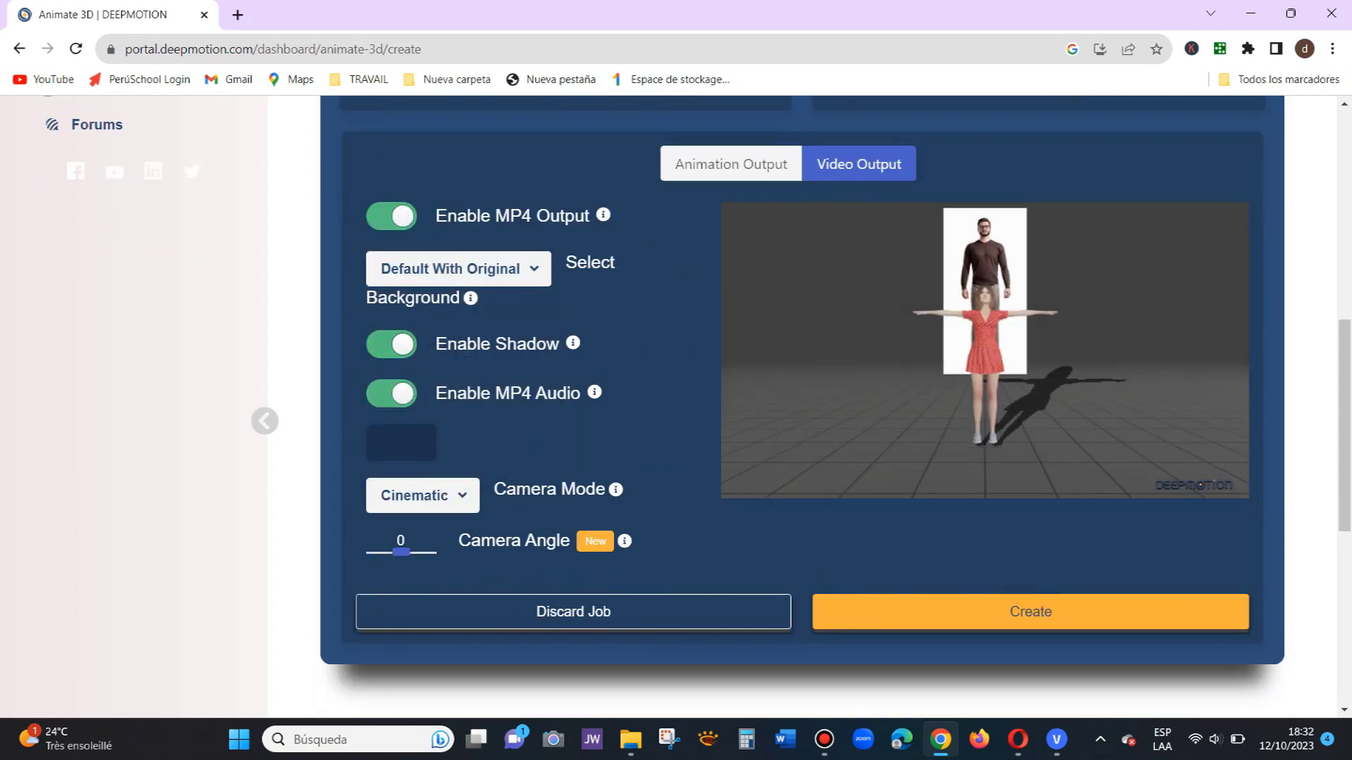
click(458, 268)
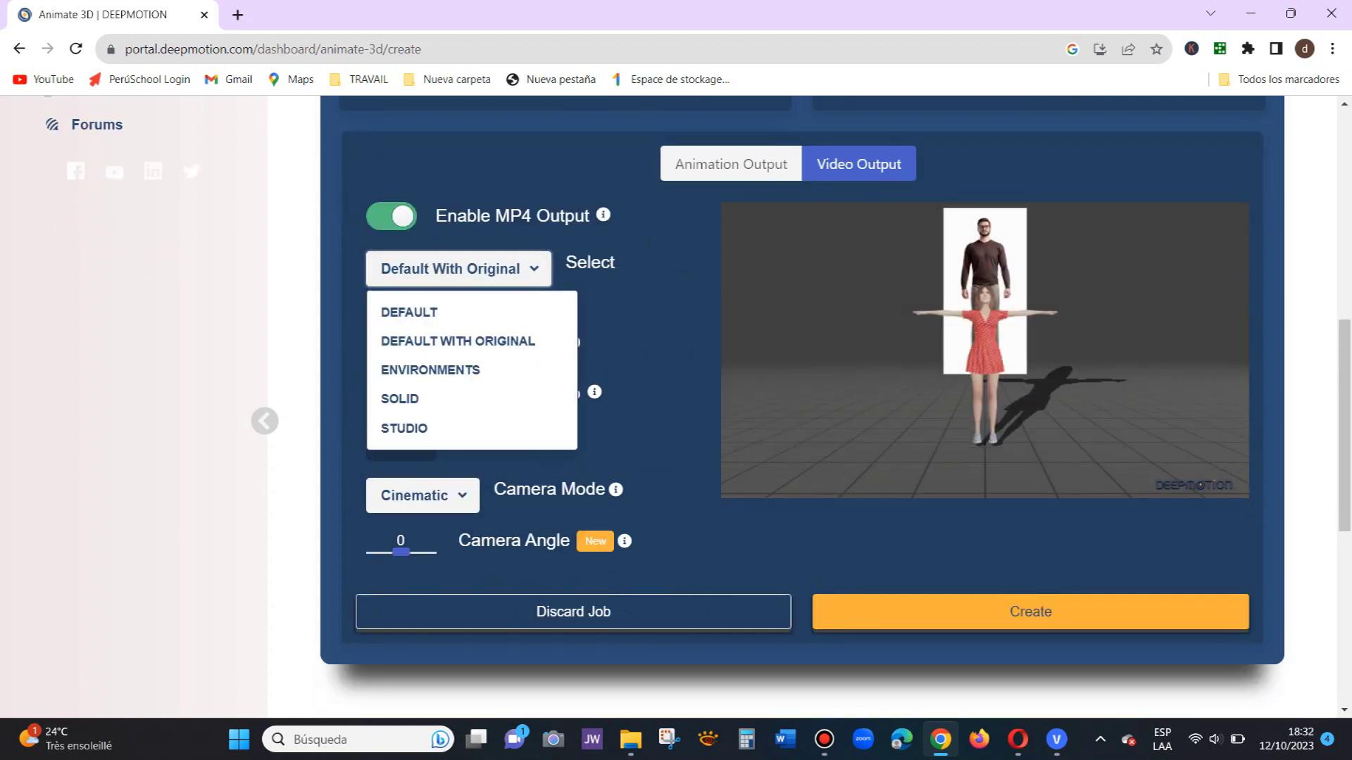
click(438, 368)
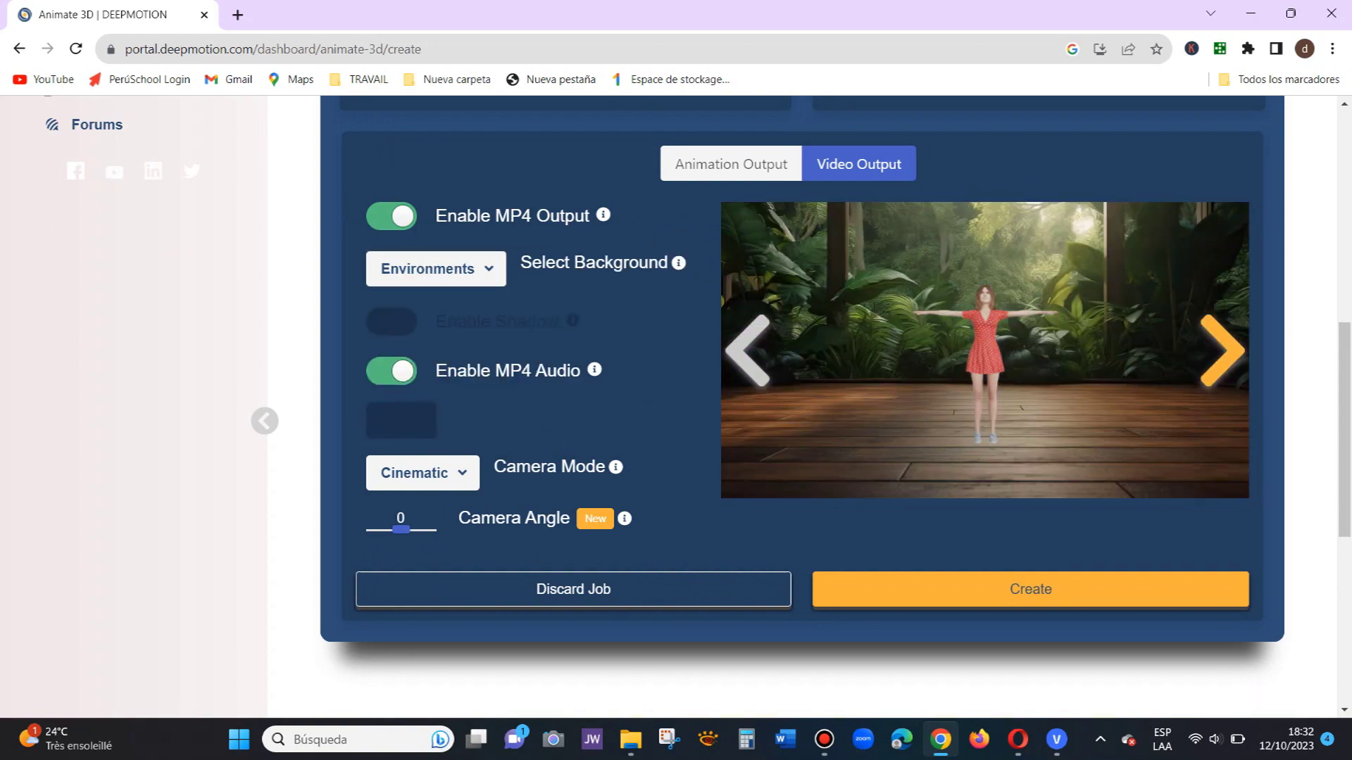
Step: Browse the environment backdrops to the wooden spotlight stage and create the animation job
click(1222, 351)
click(1222, 351)
click(1222, 351)
click(1222, 351)
click(1222, 350)
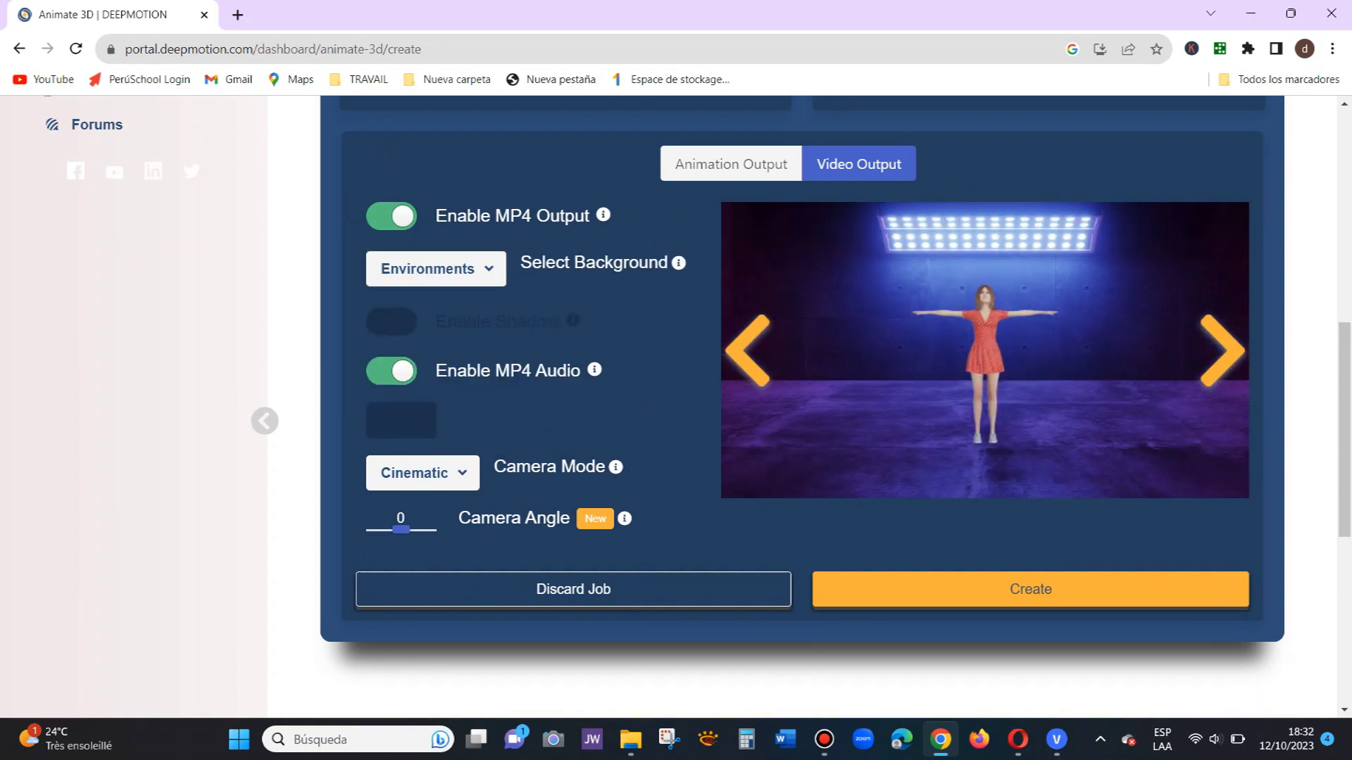
click(1222, 351)
click(1222, 350)
click(1222, 351)
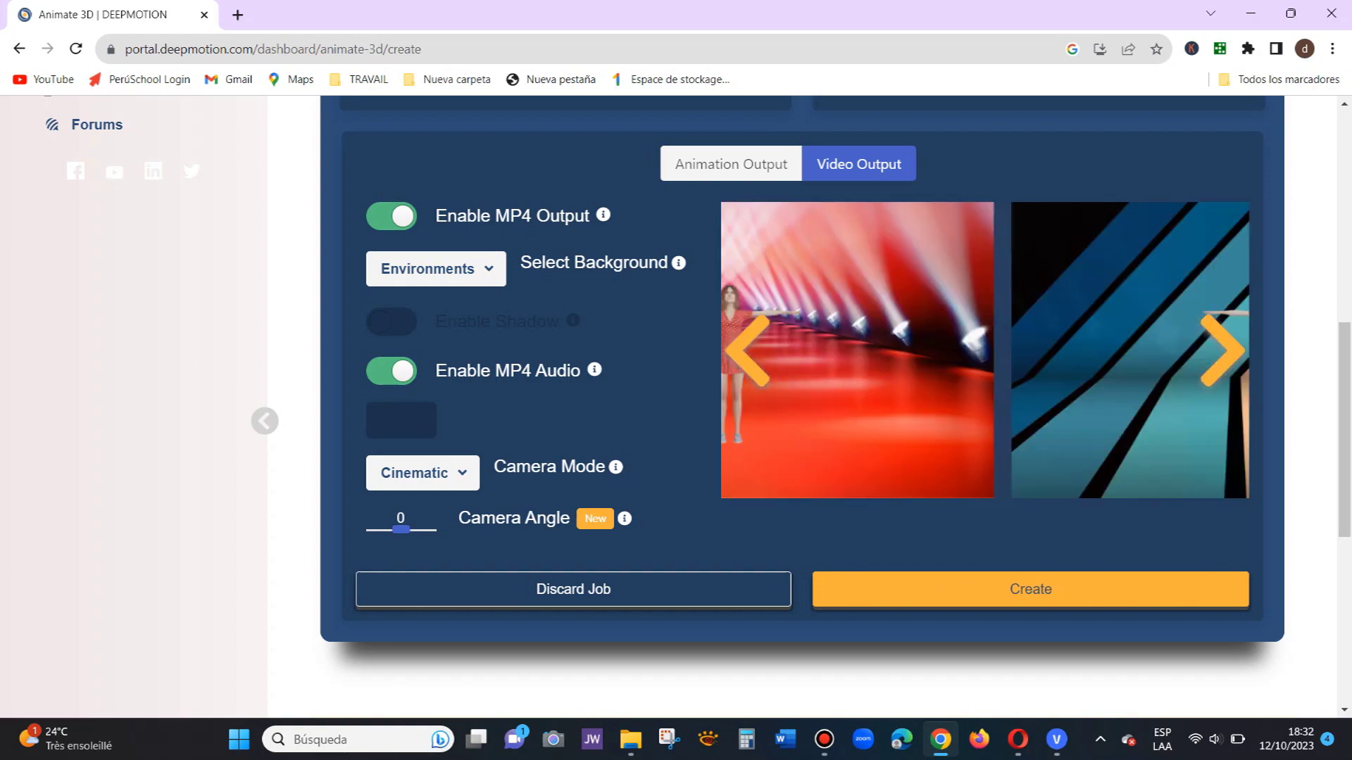
click(1222, 351)
click(1222, 351)
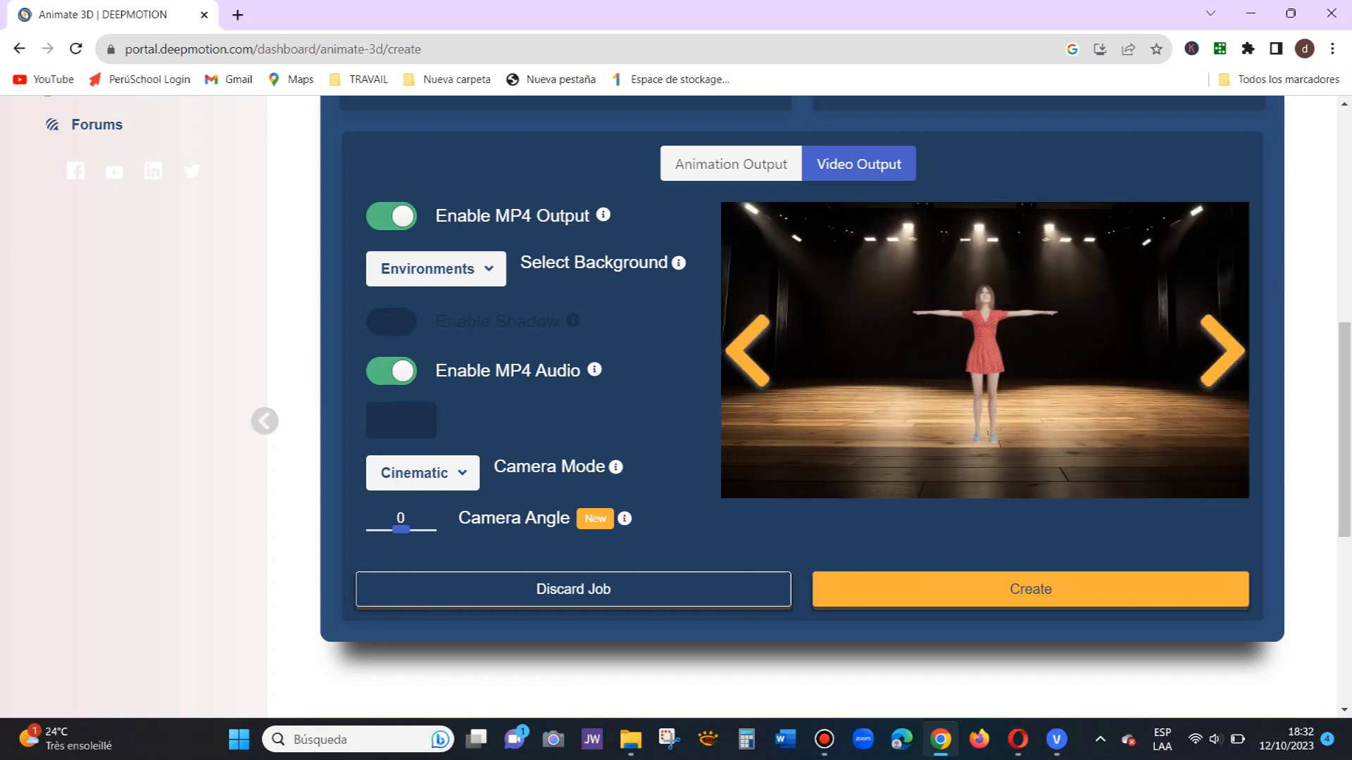
click(1031, 589)
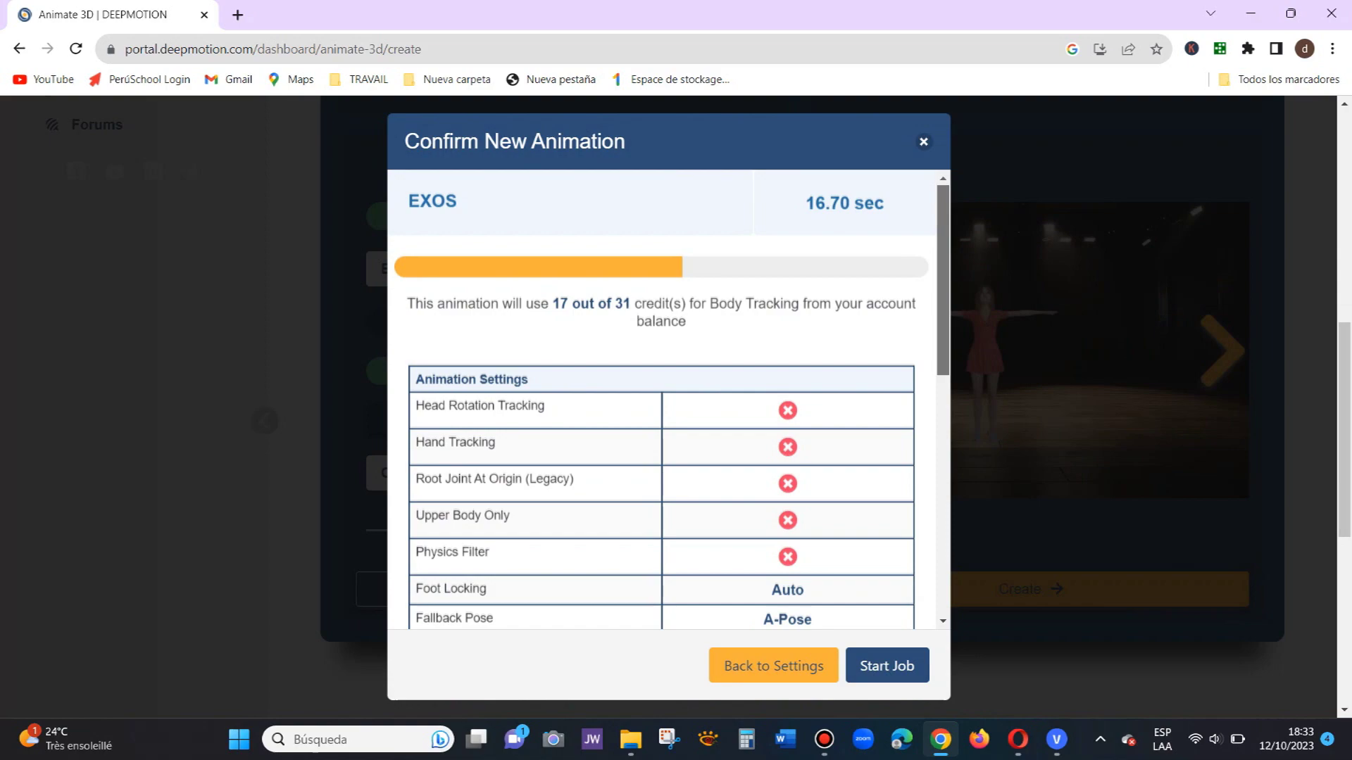
scroll(662, 400, down, 8)
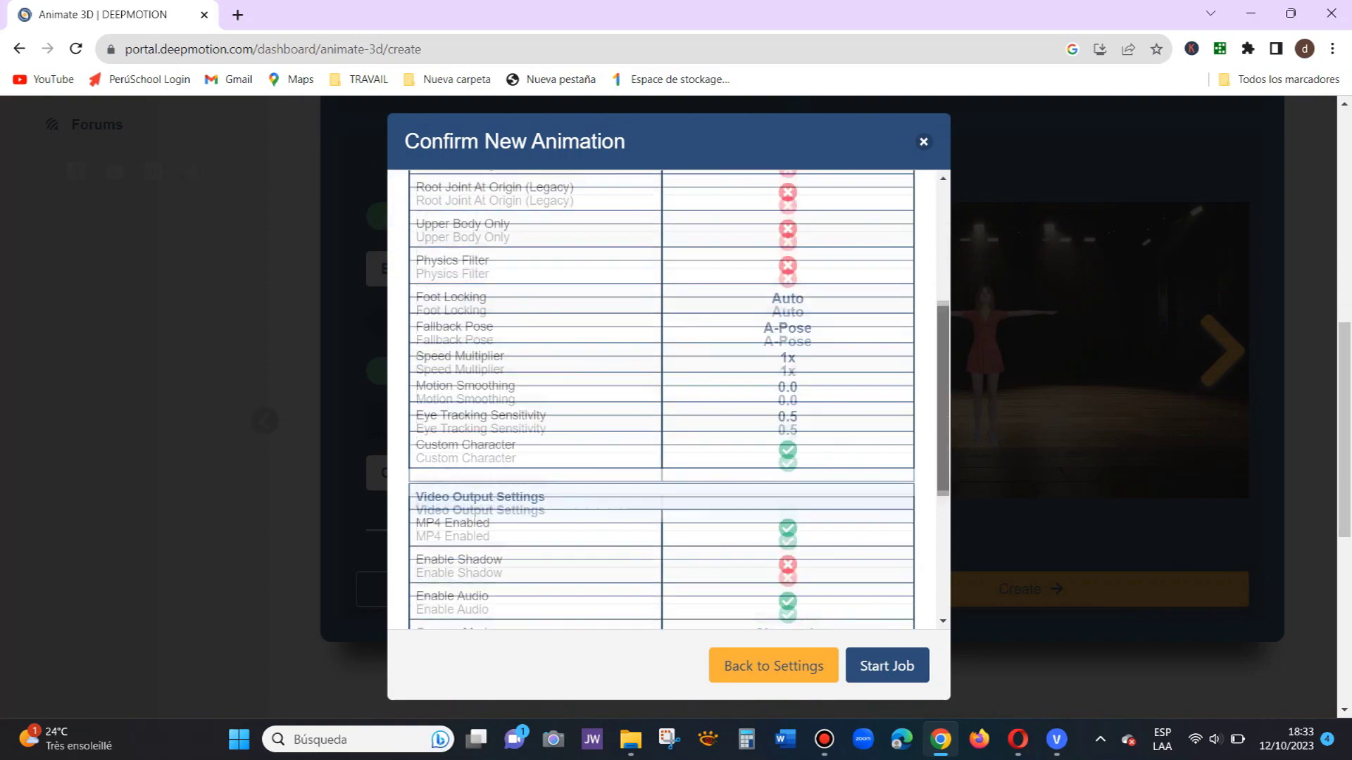
Step: Confirm the summary and start the animation job
click(887, 666)
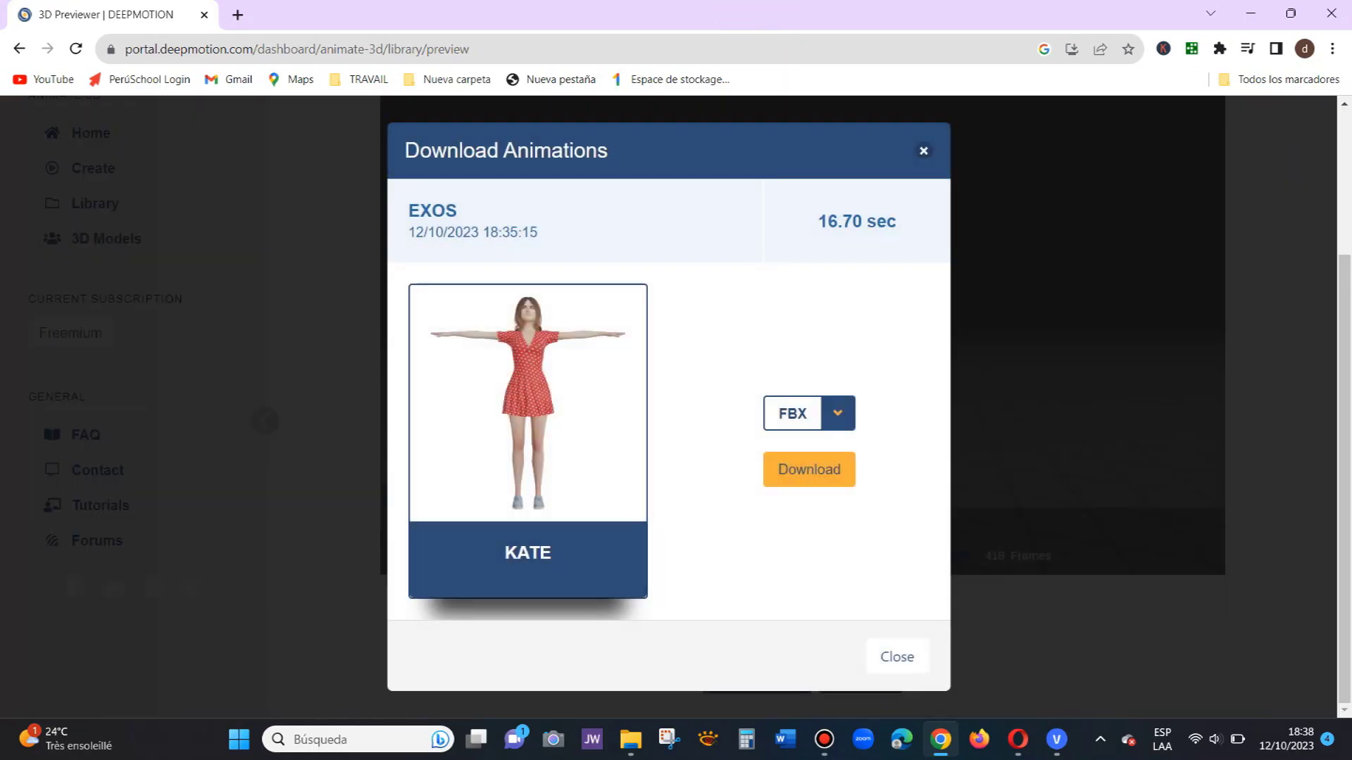
Step: Download the animation in MP4 format and open the downloaded video
click(837, 413)
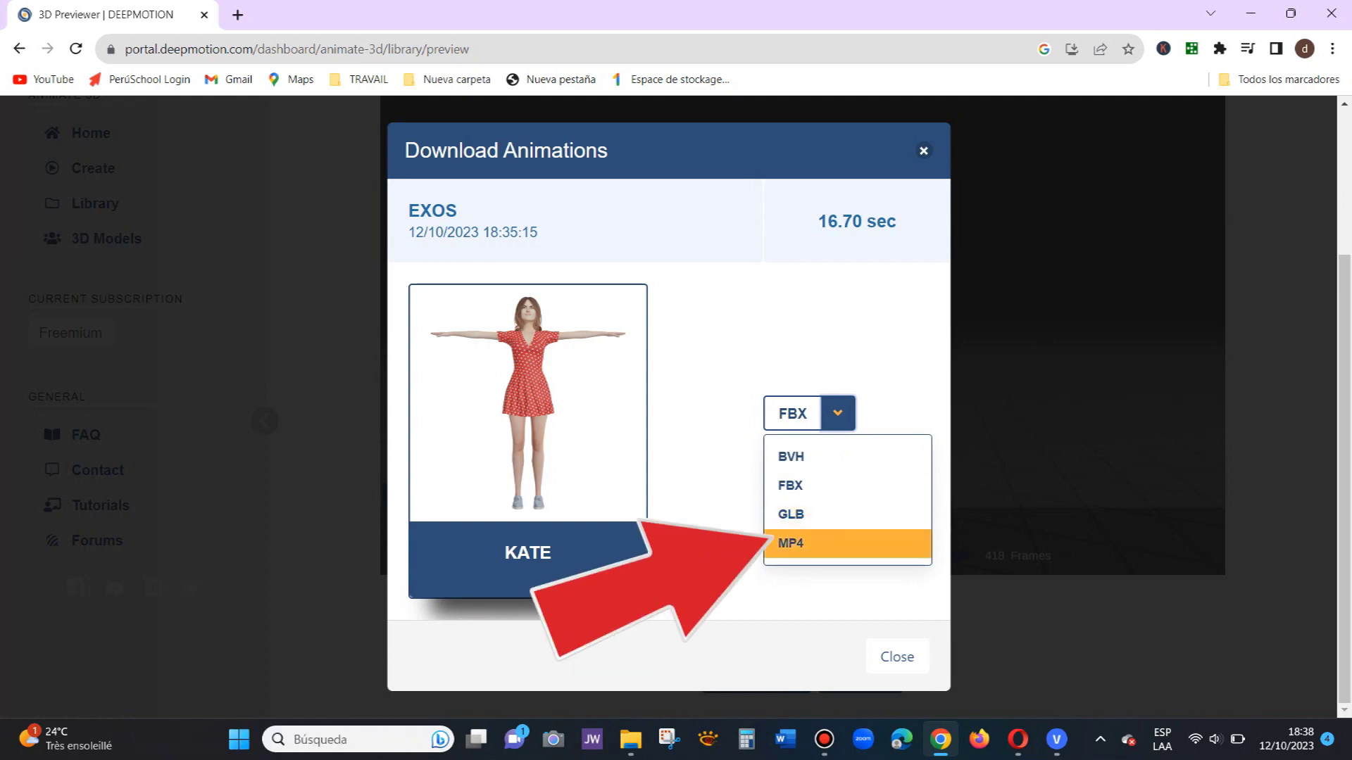
click(809, 544)
click(809, 469)
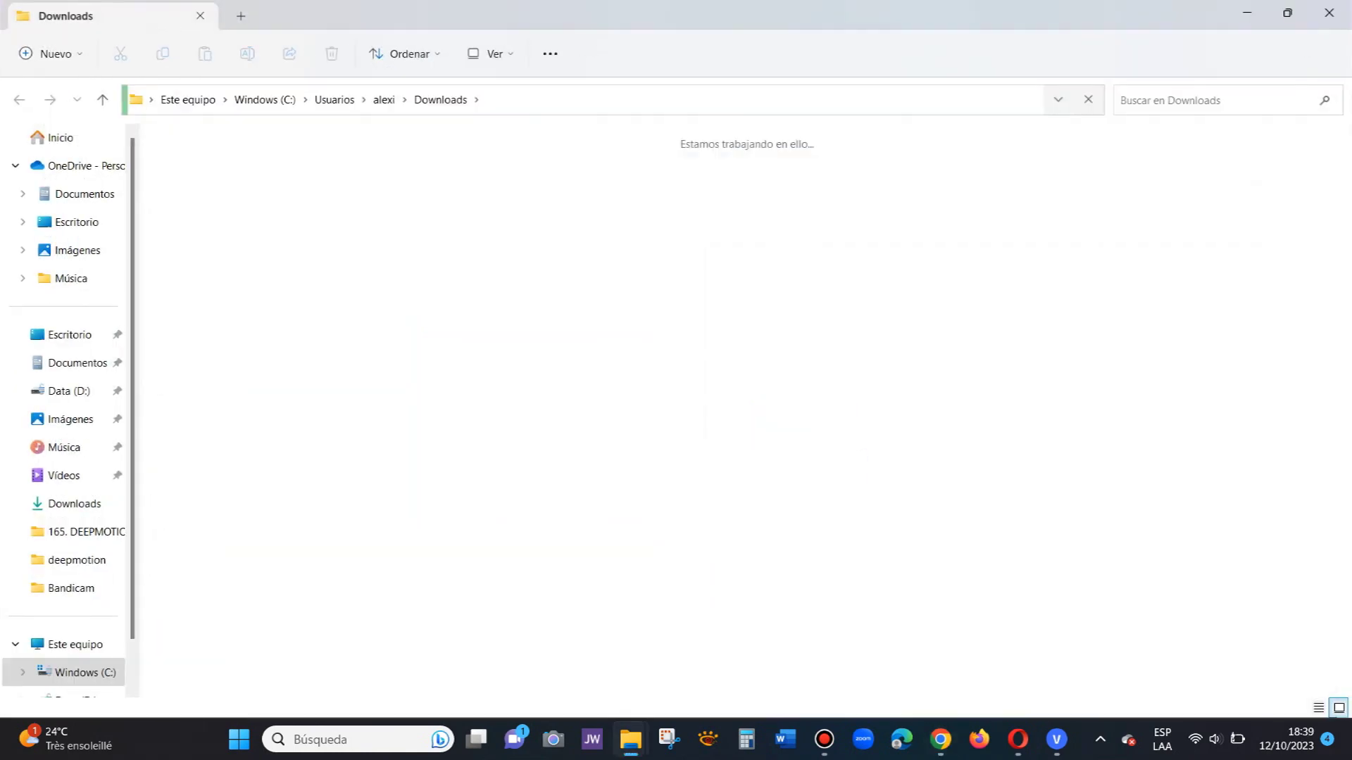
double_click(203, 214)
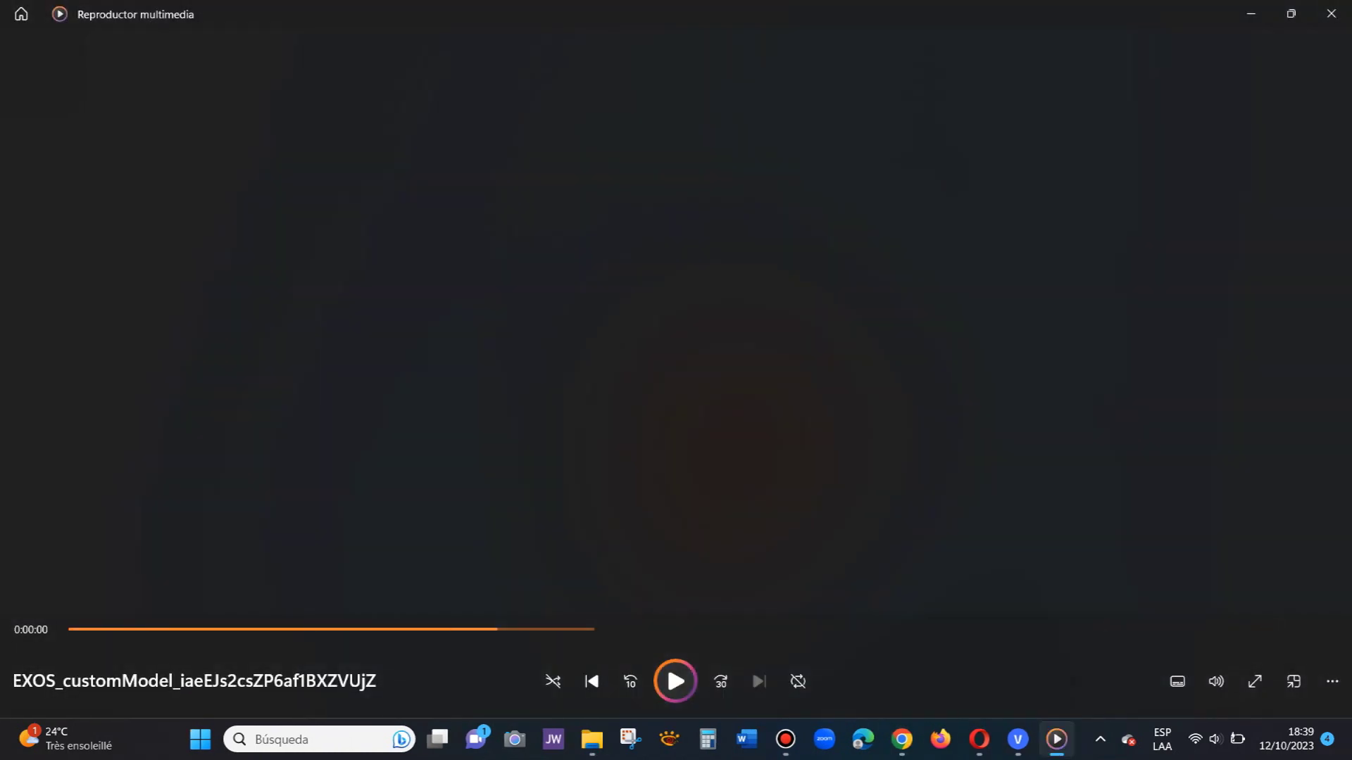